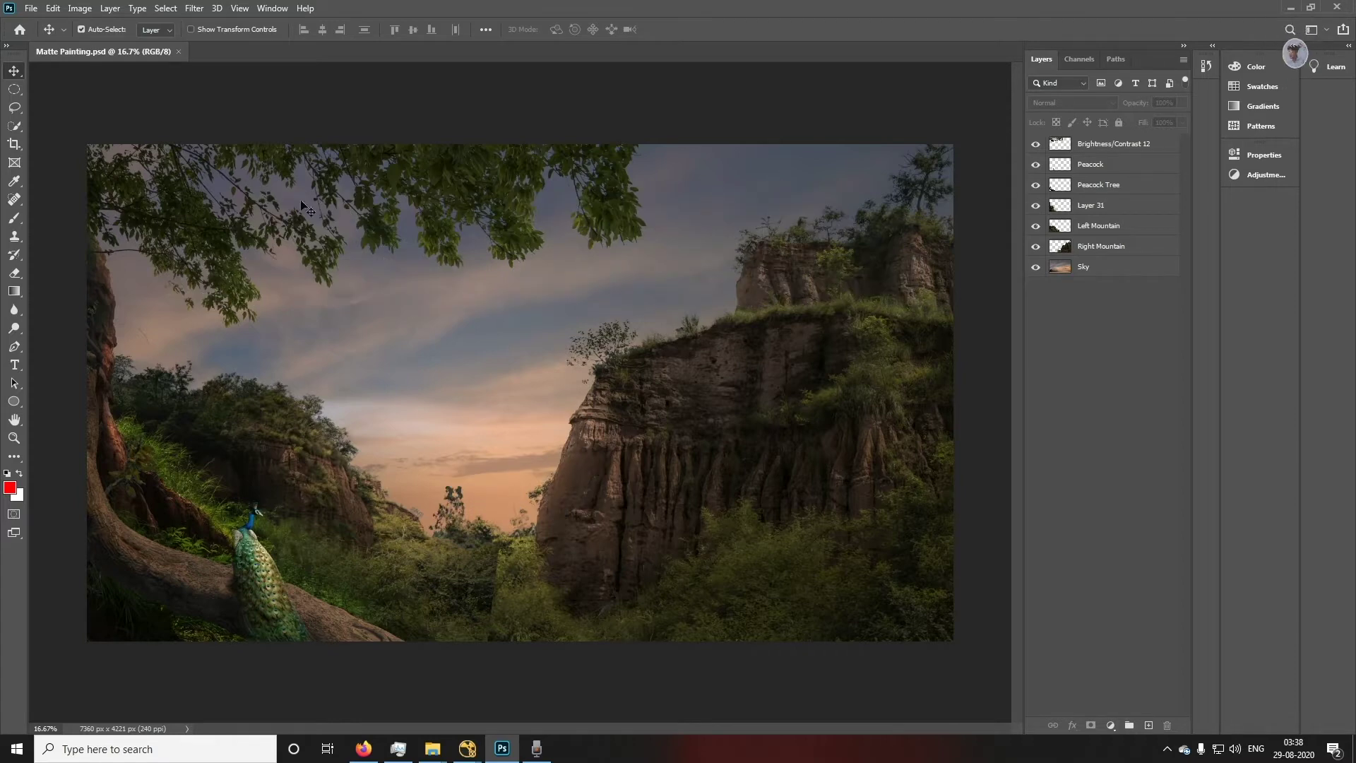
Switch from the layered matte painting in Photoshop to the empty NukeX project
mouse_move(1036, 144)
left_mouse_down()
mouse_move(1030, 277)
mouse_move(1035, 147)
left_mouse_up()
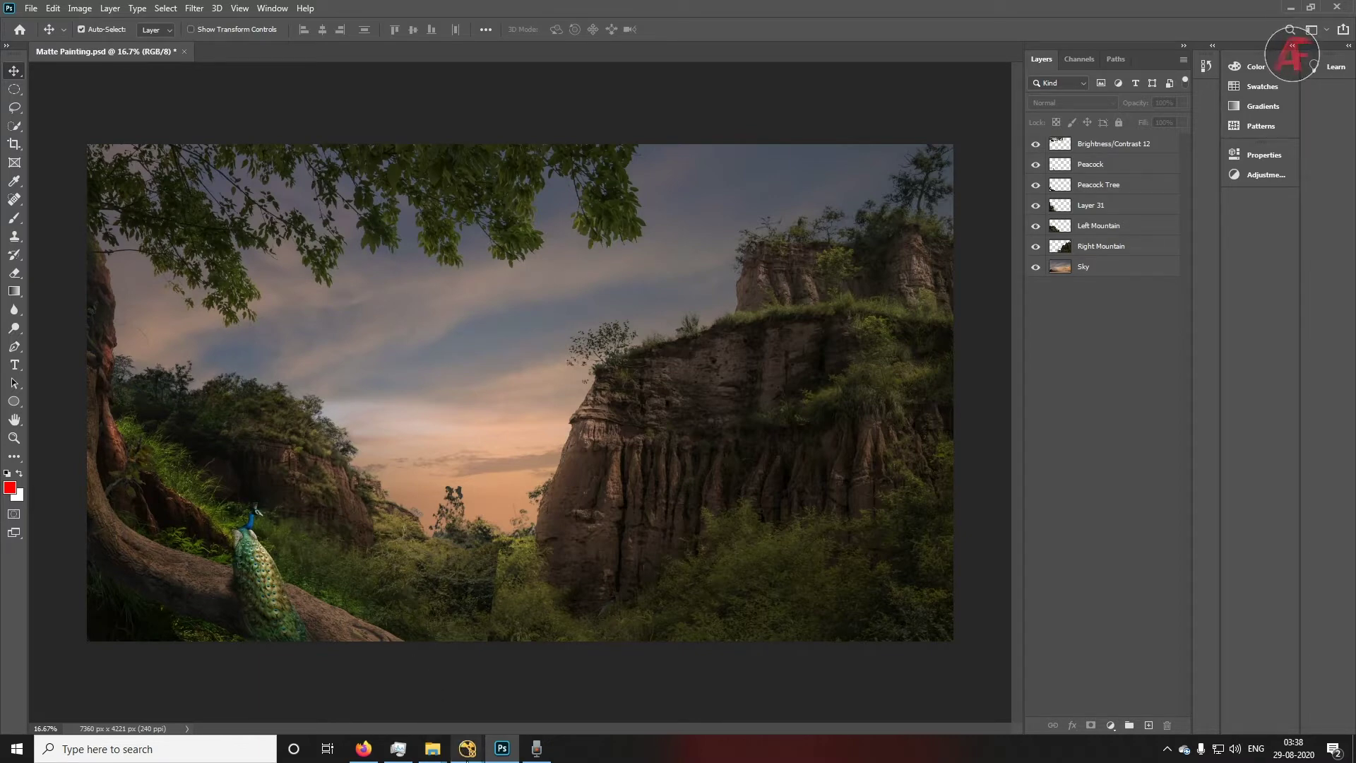
mouse_move(468, 747)
left_click(511, 676)
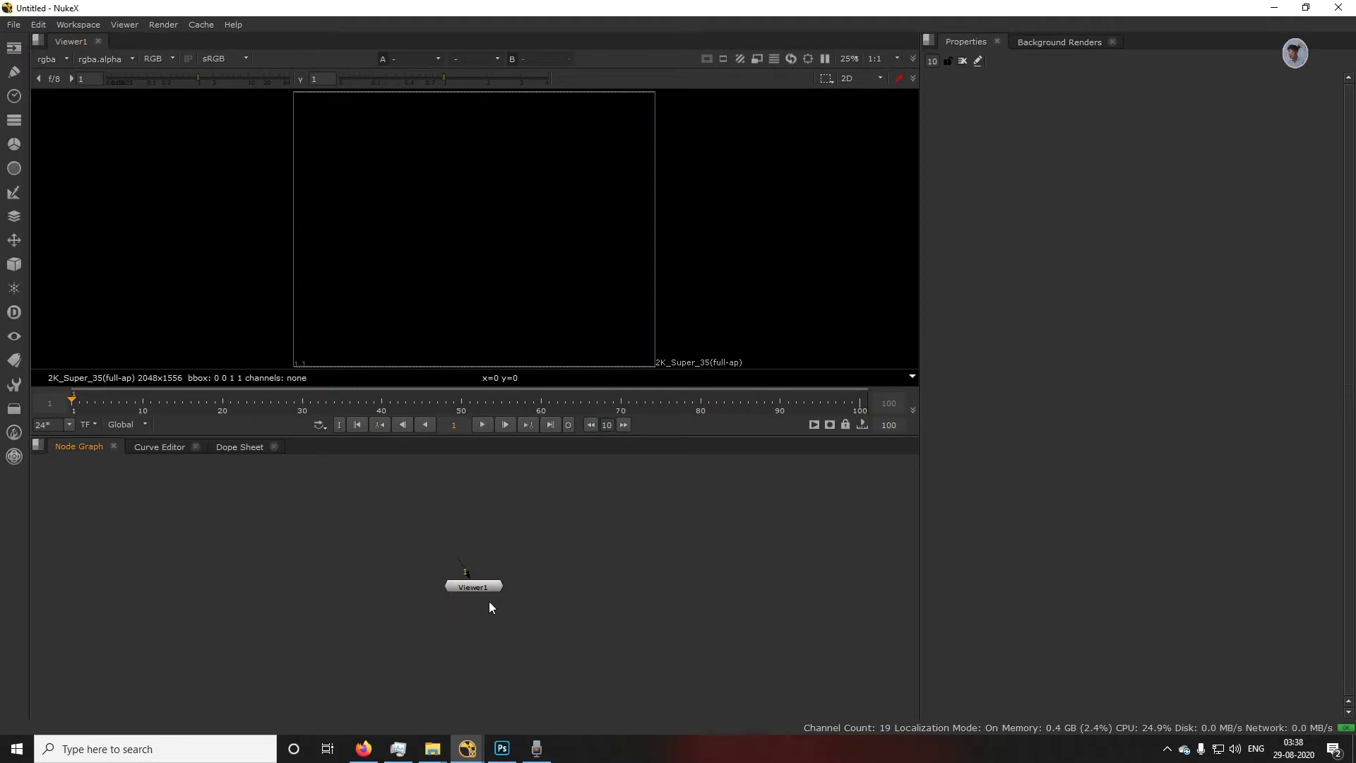
Load Matte Painting.psd from the Demo Lecture folder into the node graph with a Read node
left_click_drag(483, 592, 443, 627)
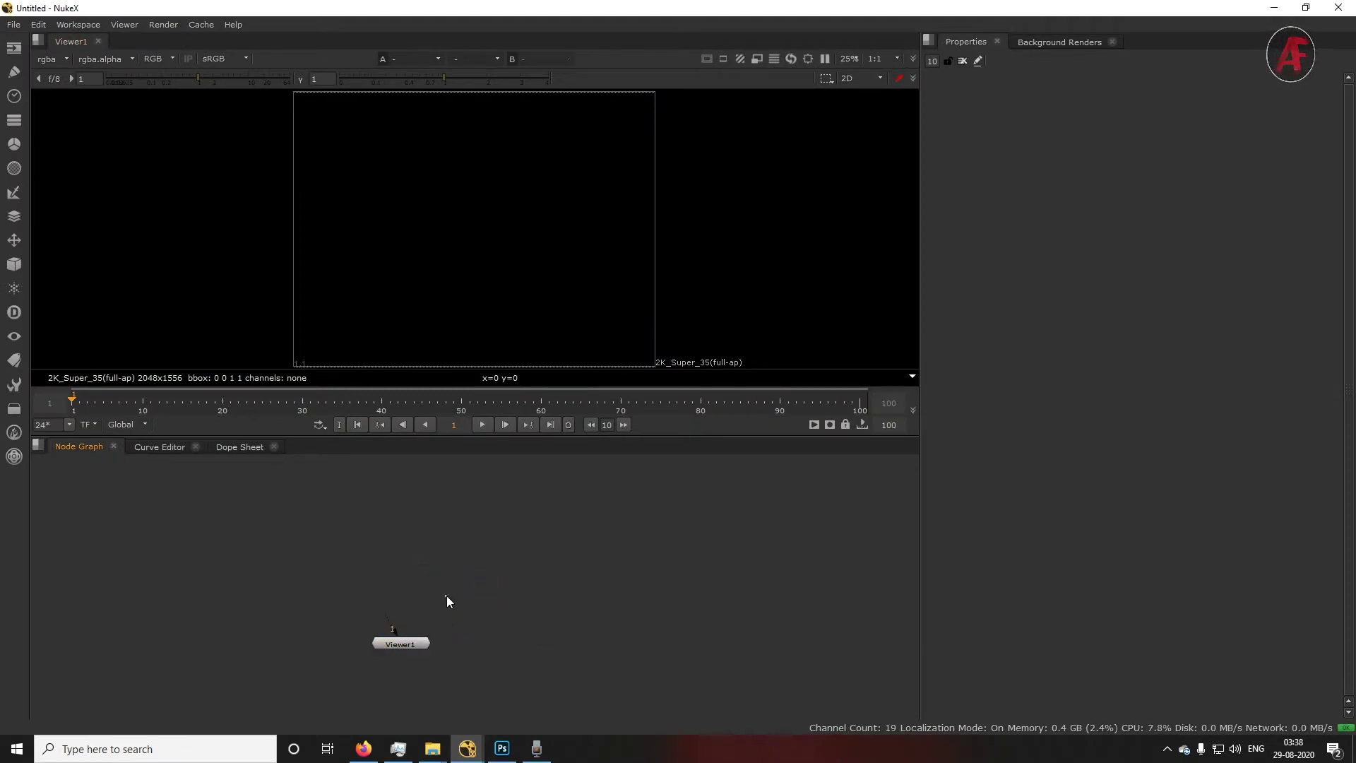
key("r")
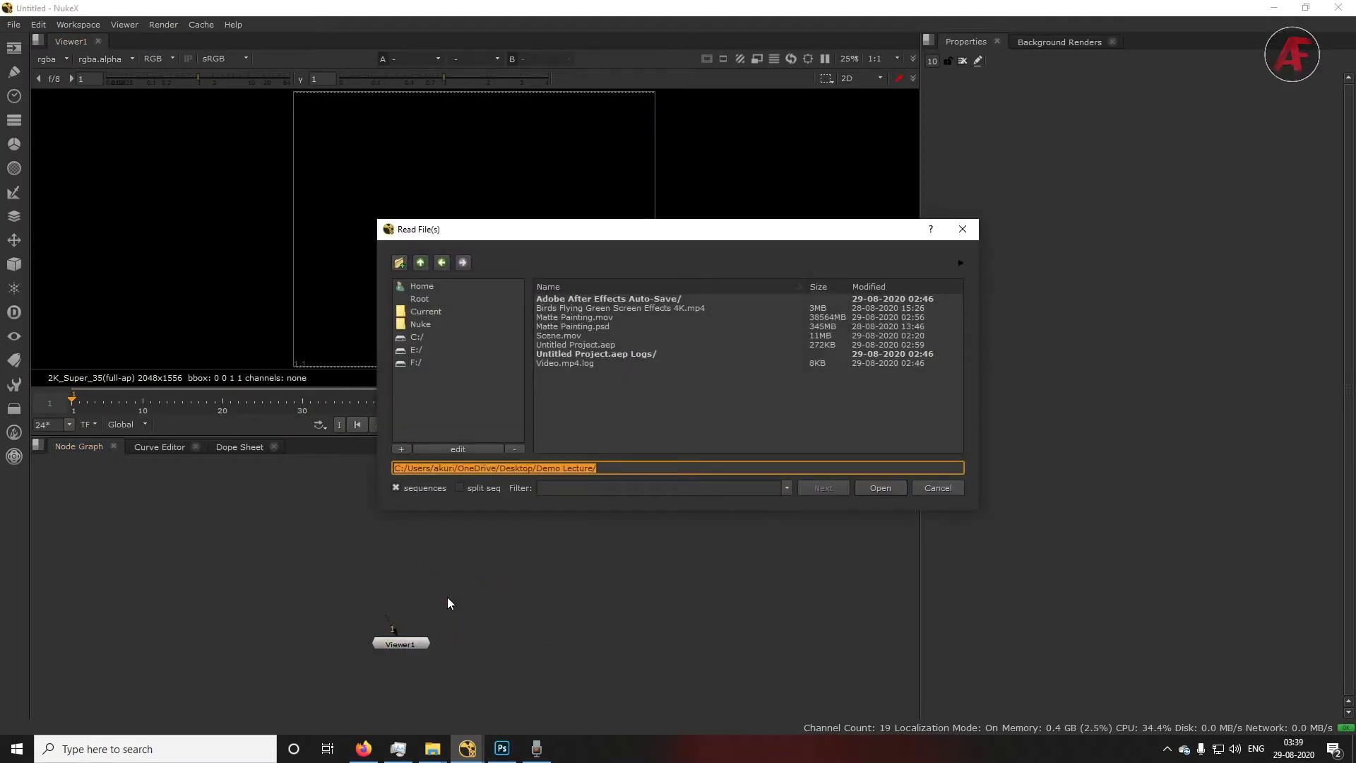
left_click_drag(639, 236, 572, 264)
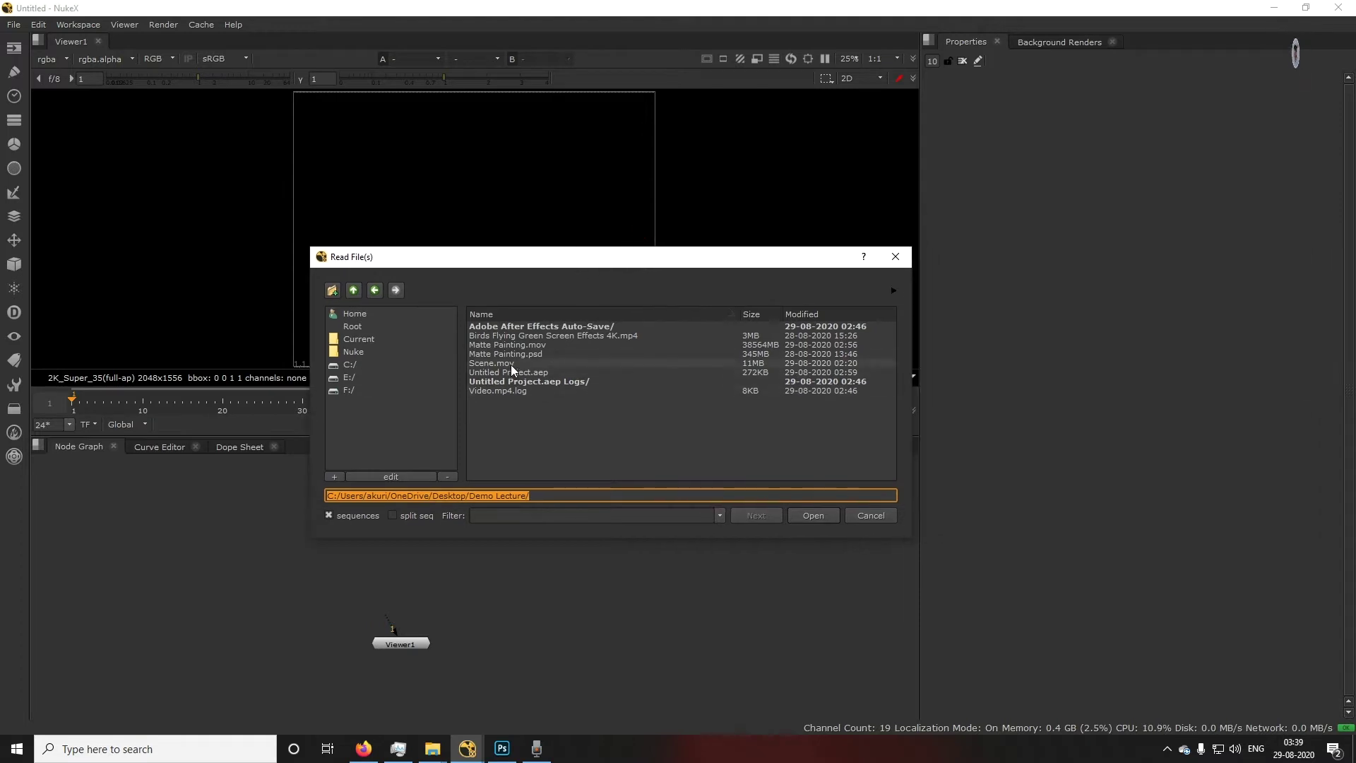
left_click(527, 354)
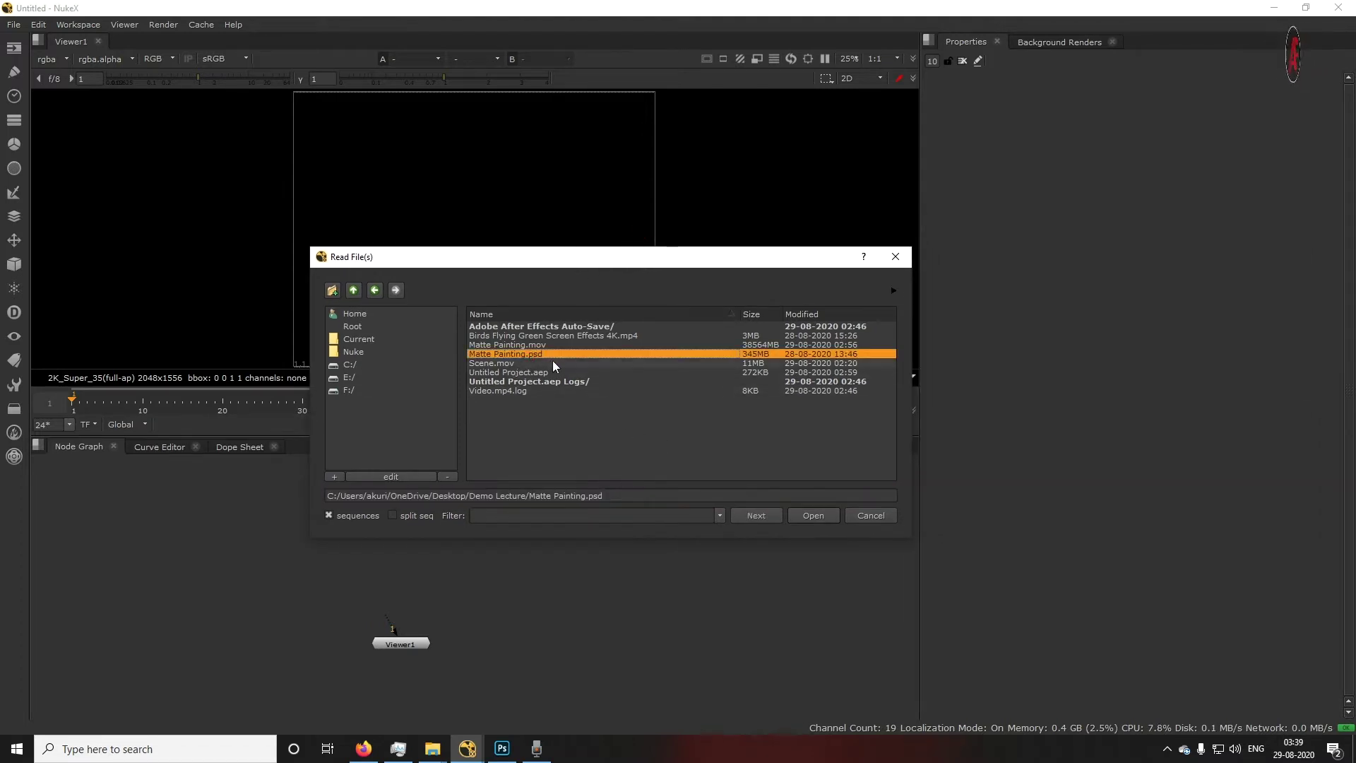
left_click(820, 514)
Place the viewer node below the Matte Painting read node and connect the viewer's input to it
left_click_drag(406, 636, 447, 672)
left_click_drag(438, 562, 426, 530)
left_click(426, 673)
left_click_drag(430, 679, 418, 680)
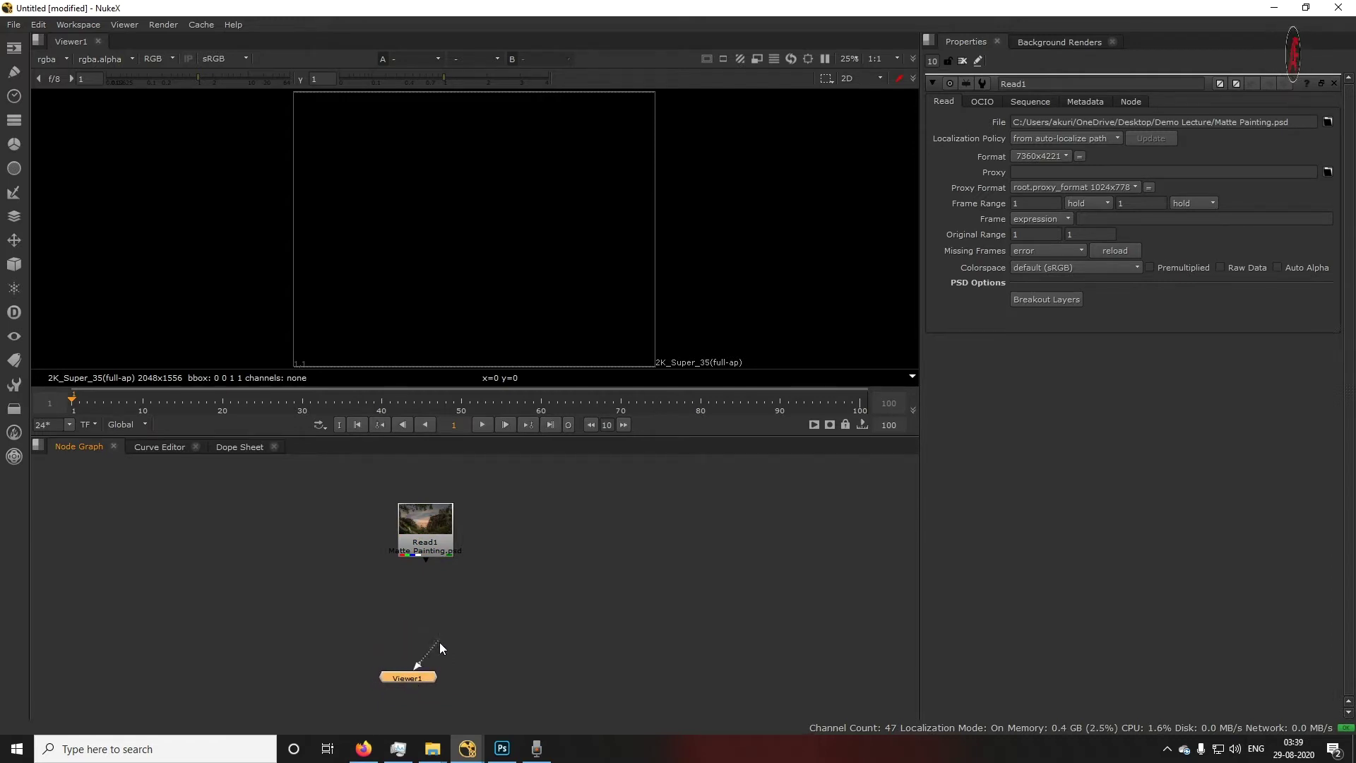
left_click_drag(423, 599, 433, 540)
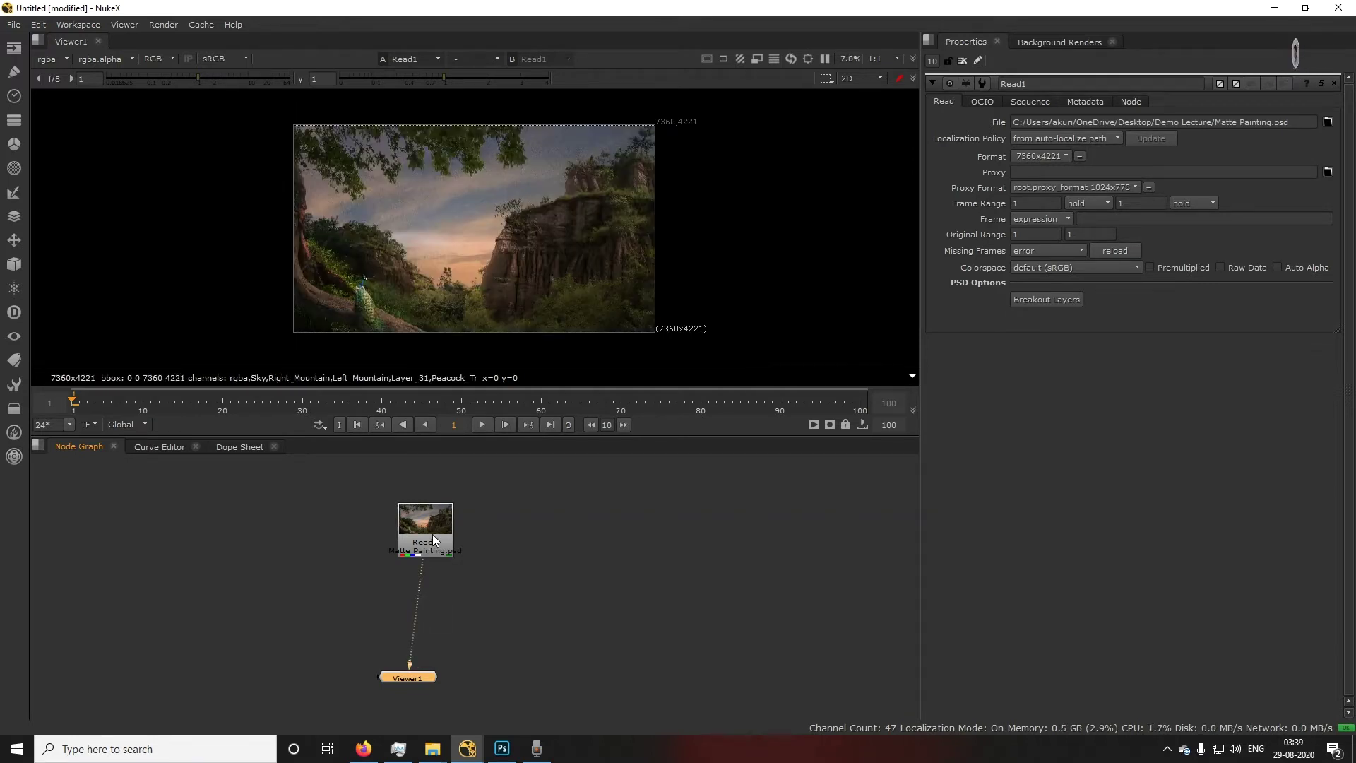
Disconnect the viewer, reconnect it to the Matte Painting read node and align the two nodes vertically
left_click_drag(422, 667, 438, 665)
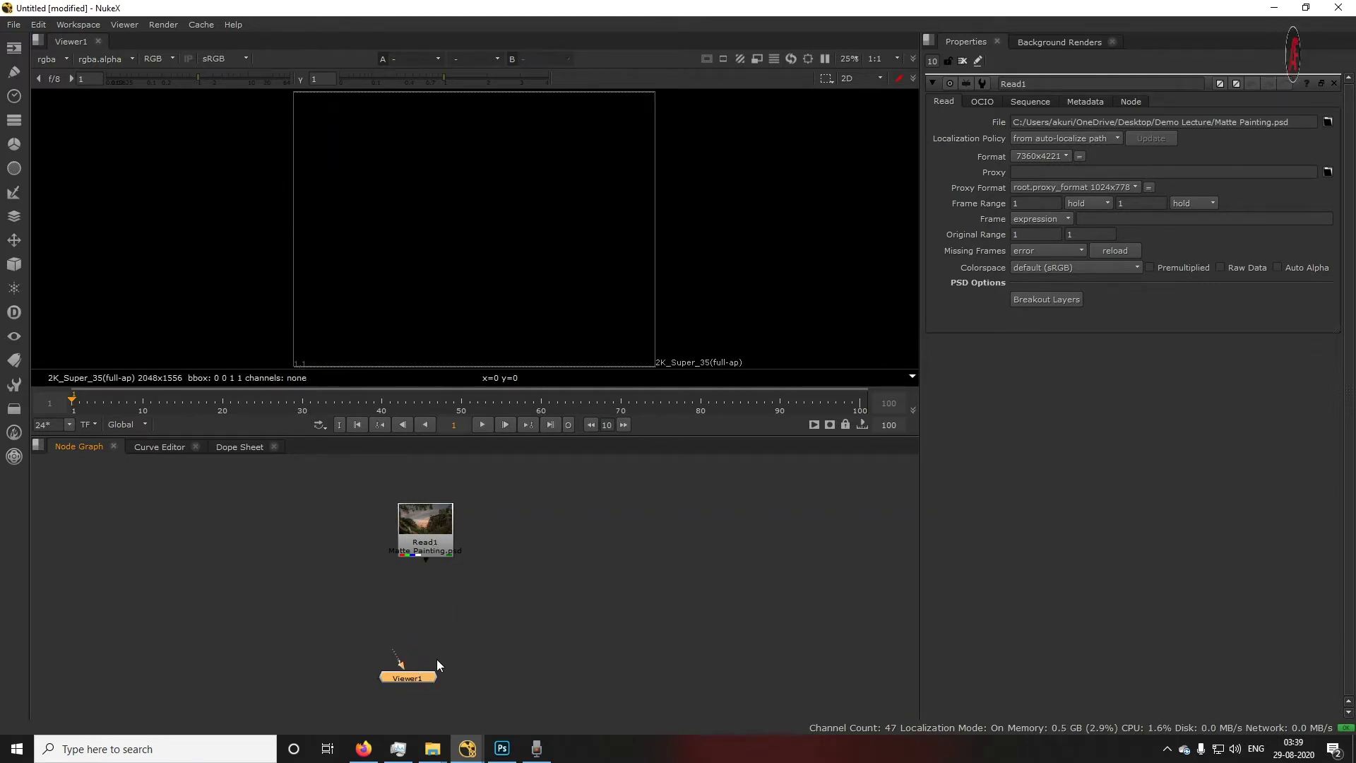
left_click_drag(418, 544, 406, 543)
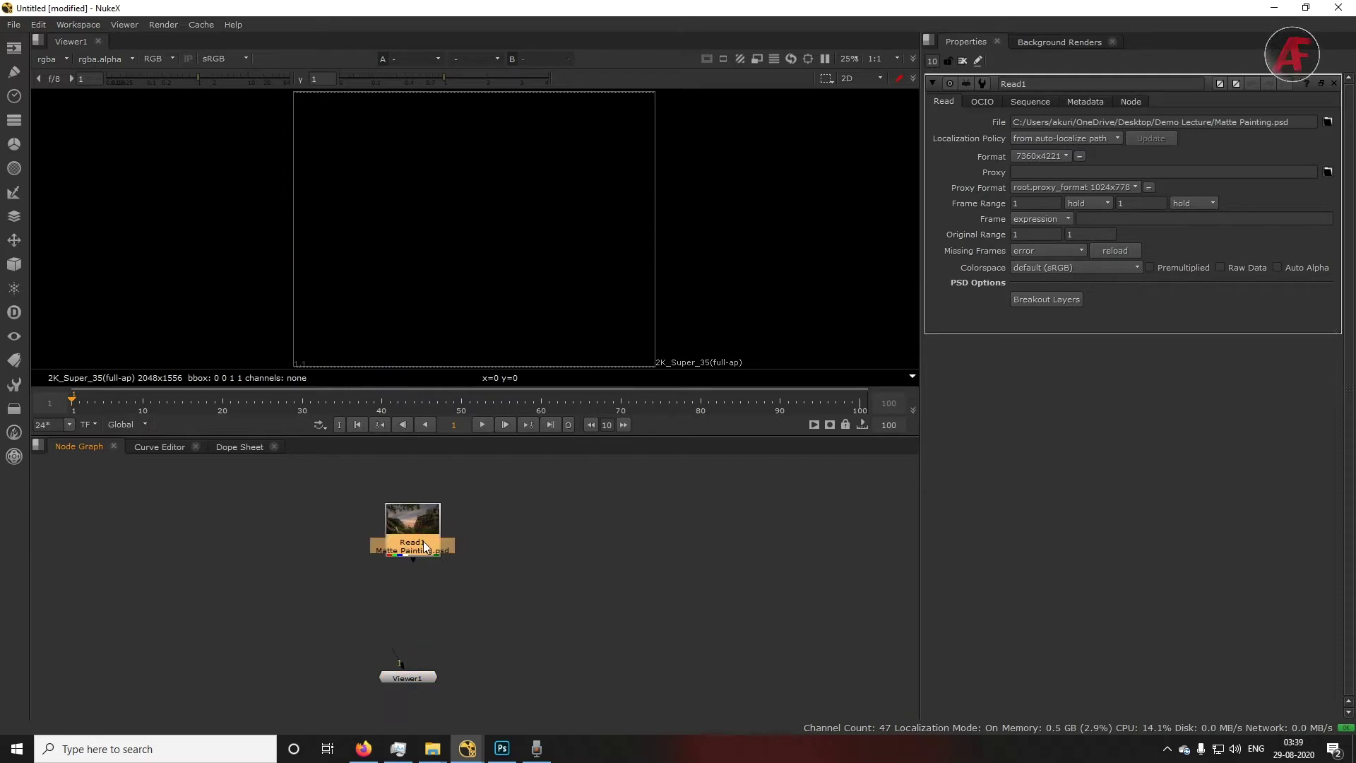
key("1")
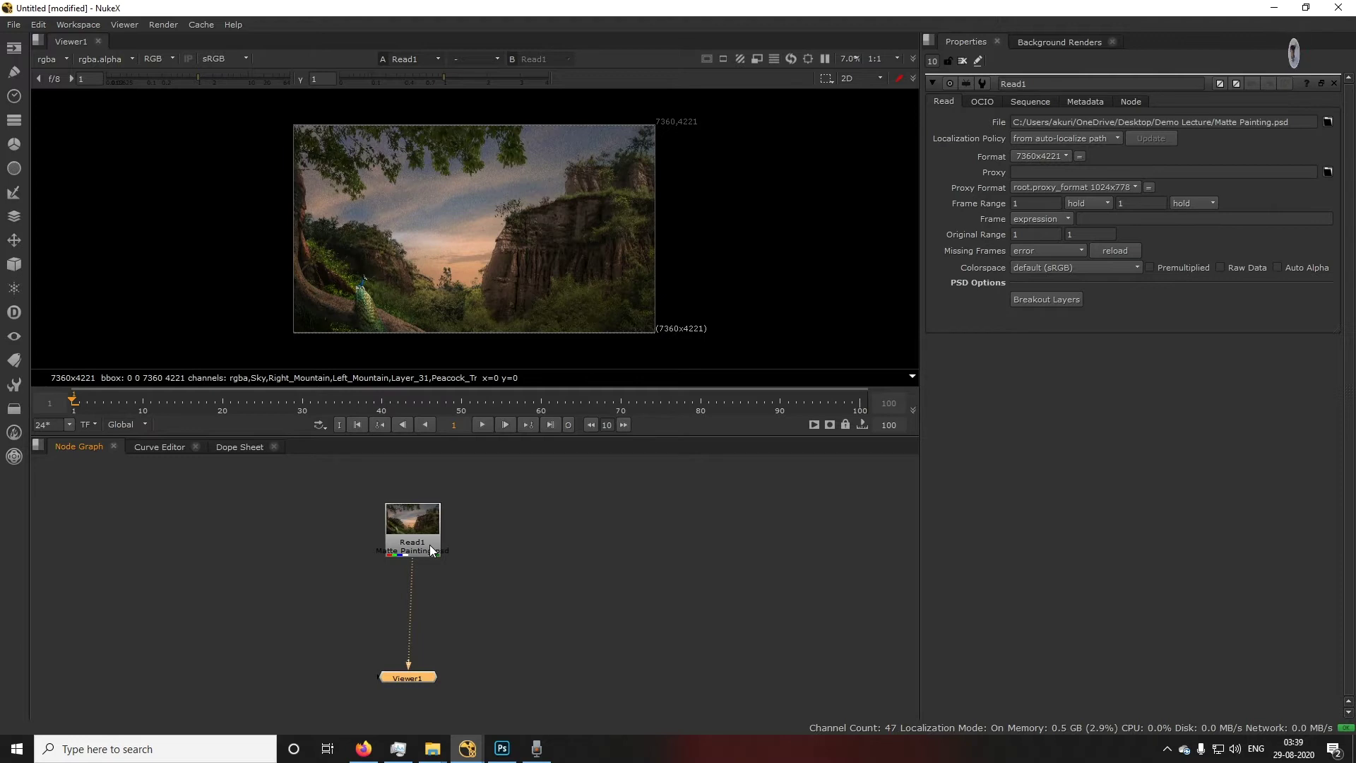
mouse_move(421, 680)
left_mouse_down()
mouse_move(405, 684)
mouse_move(428, 683)
left_mouse_up()
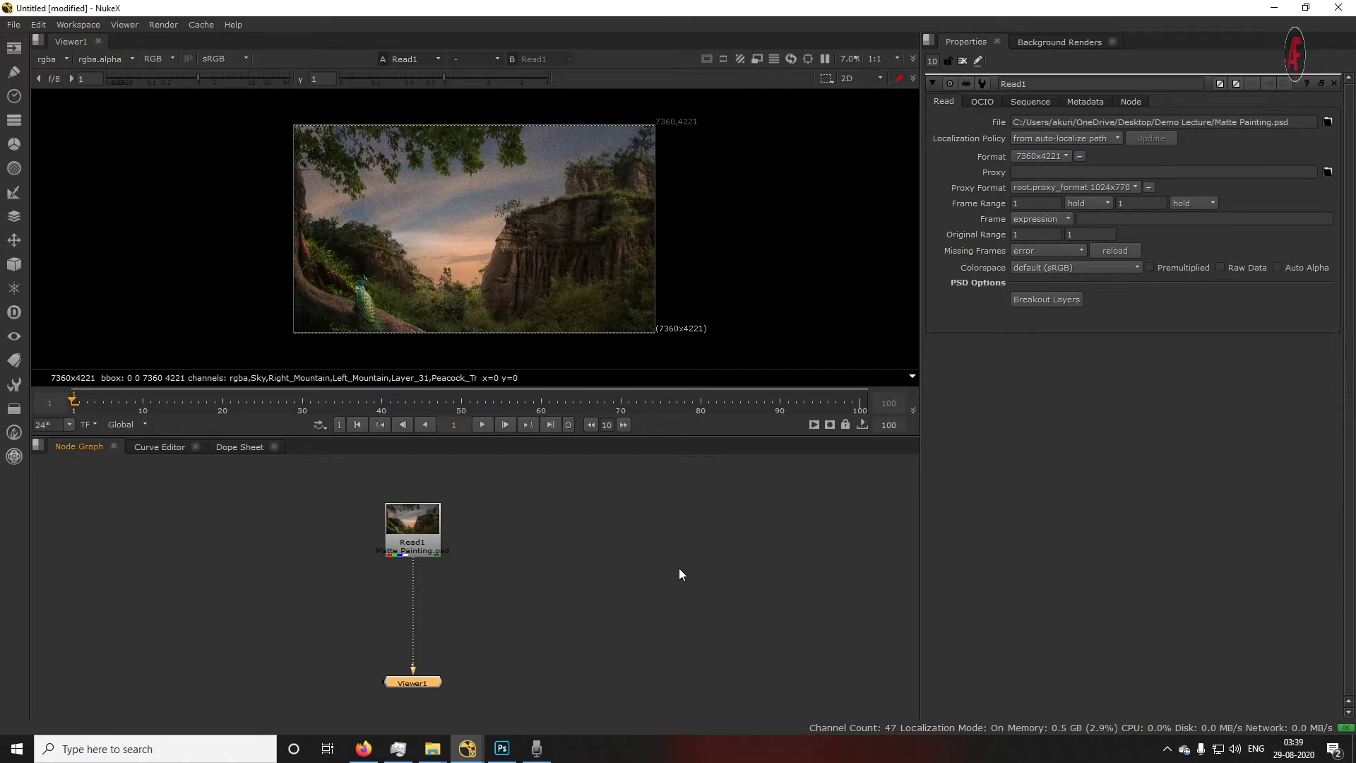
Set the project's full size format to 7360x4221 to match the matte painting
key("s")
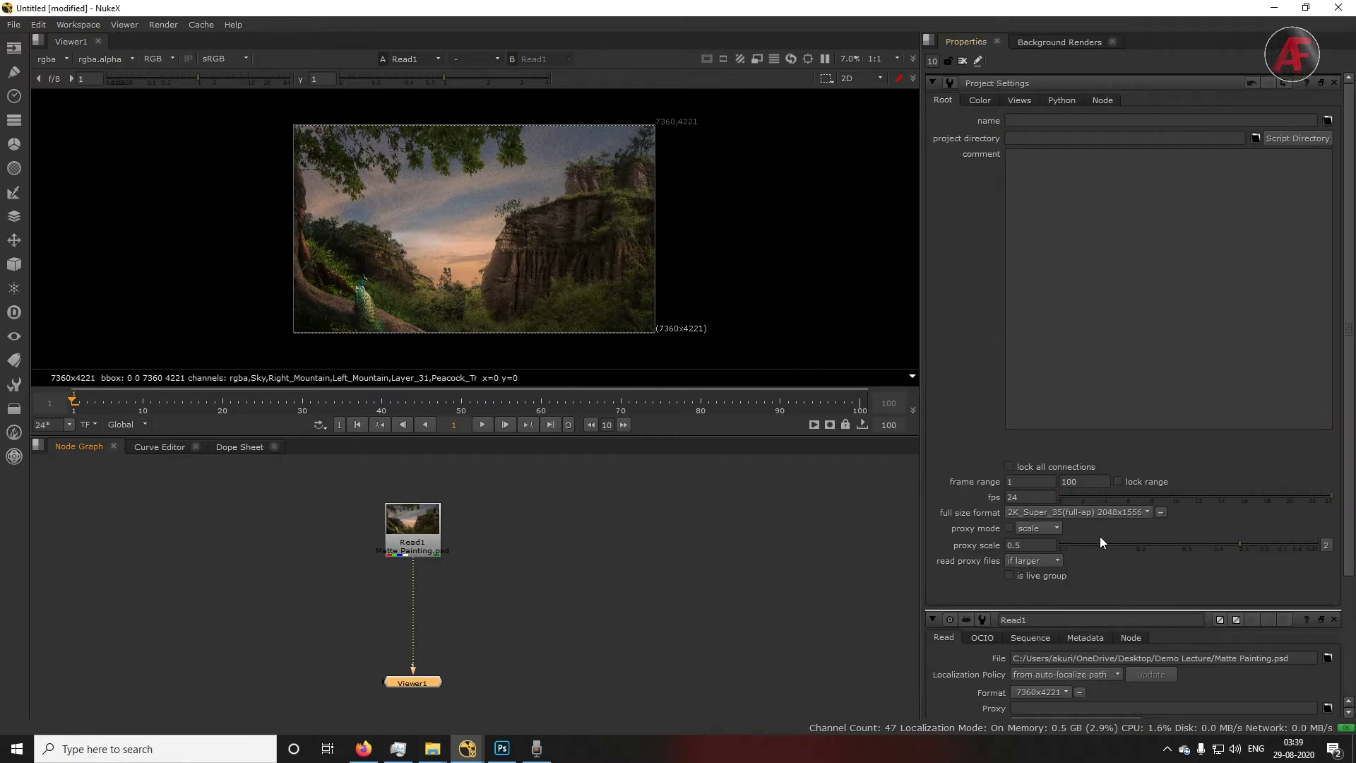
key("super+plus")
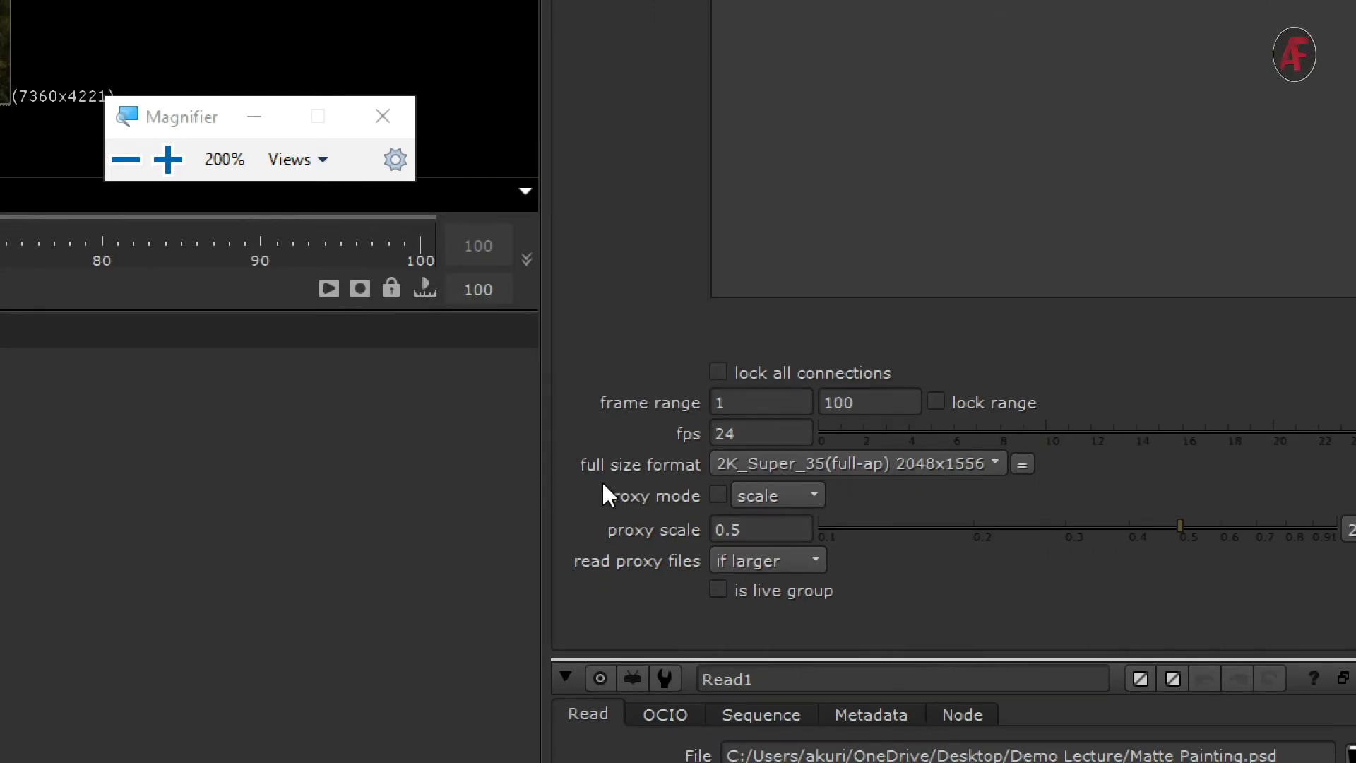
left_click(824, 462)
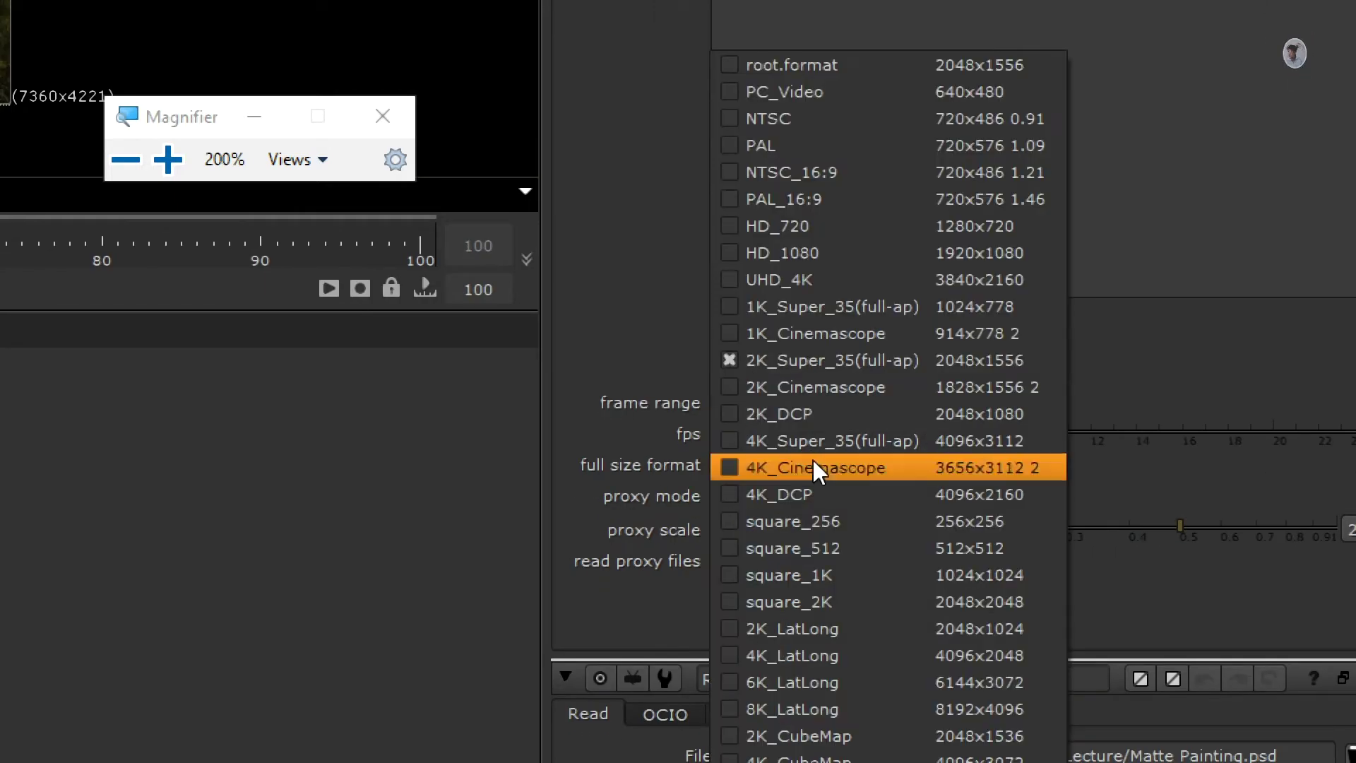
left_click(1020, 366)
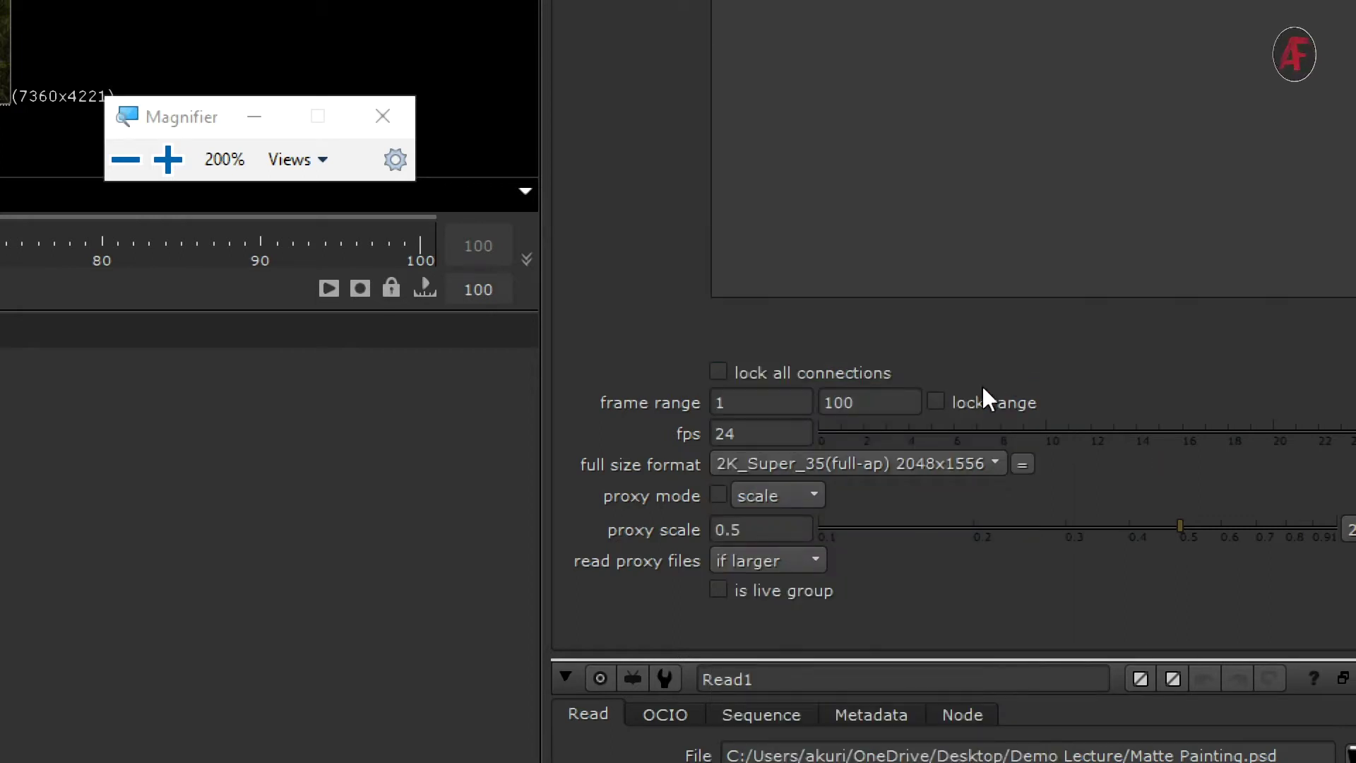
left_click(265, 118)
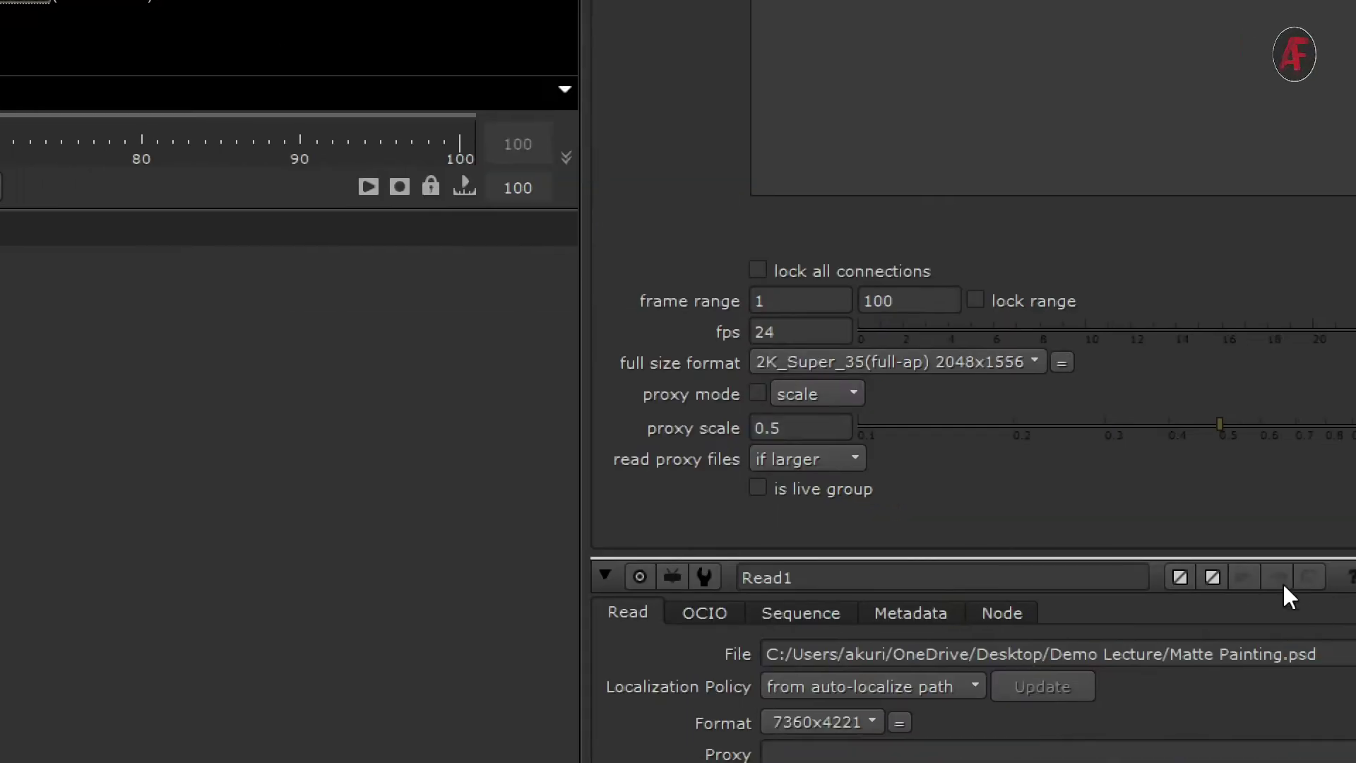
left_click(900, 360)
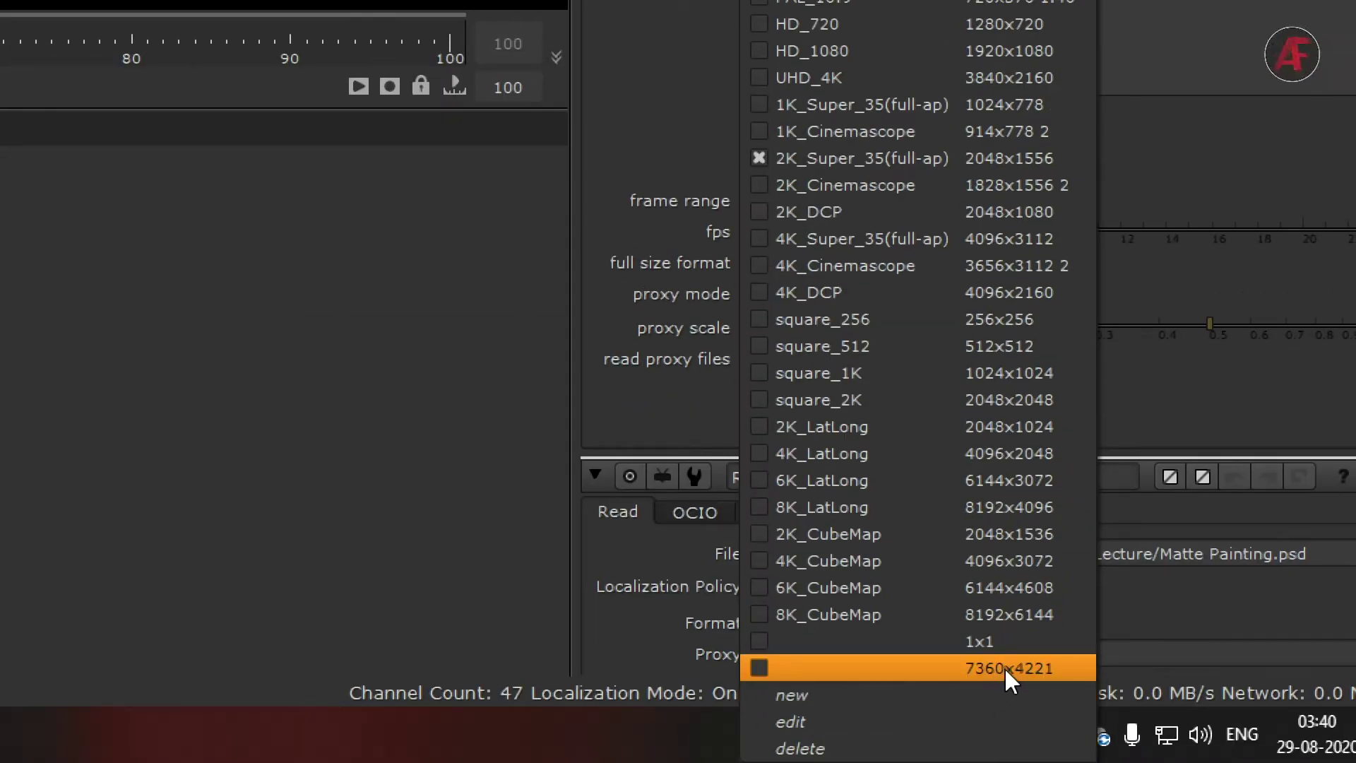
left_click(1004, 667)
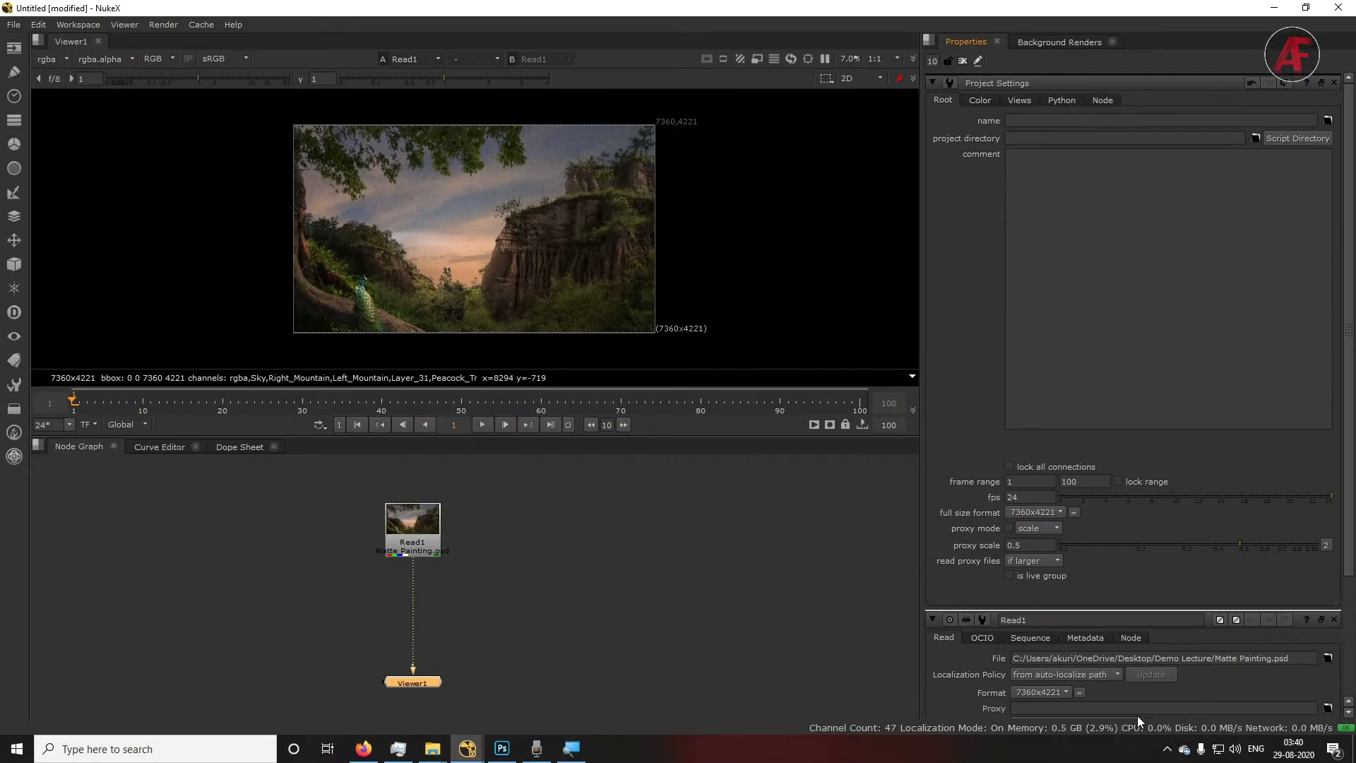
Space the Matte Painting read node and the viewer node slightly farther apart vertically
left_click(424, 527)
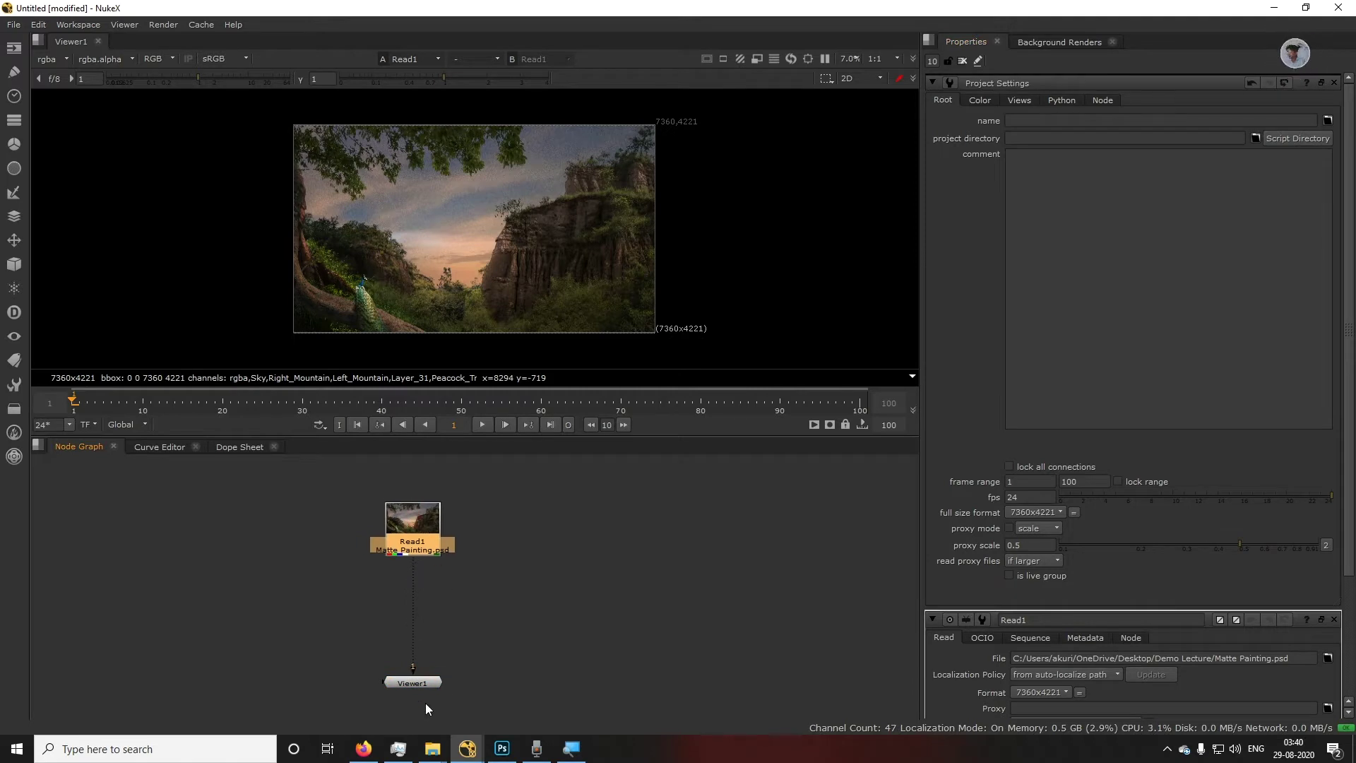
left_click_drag(416, 689, 410, 695)
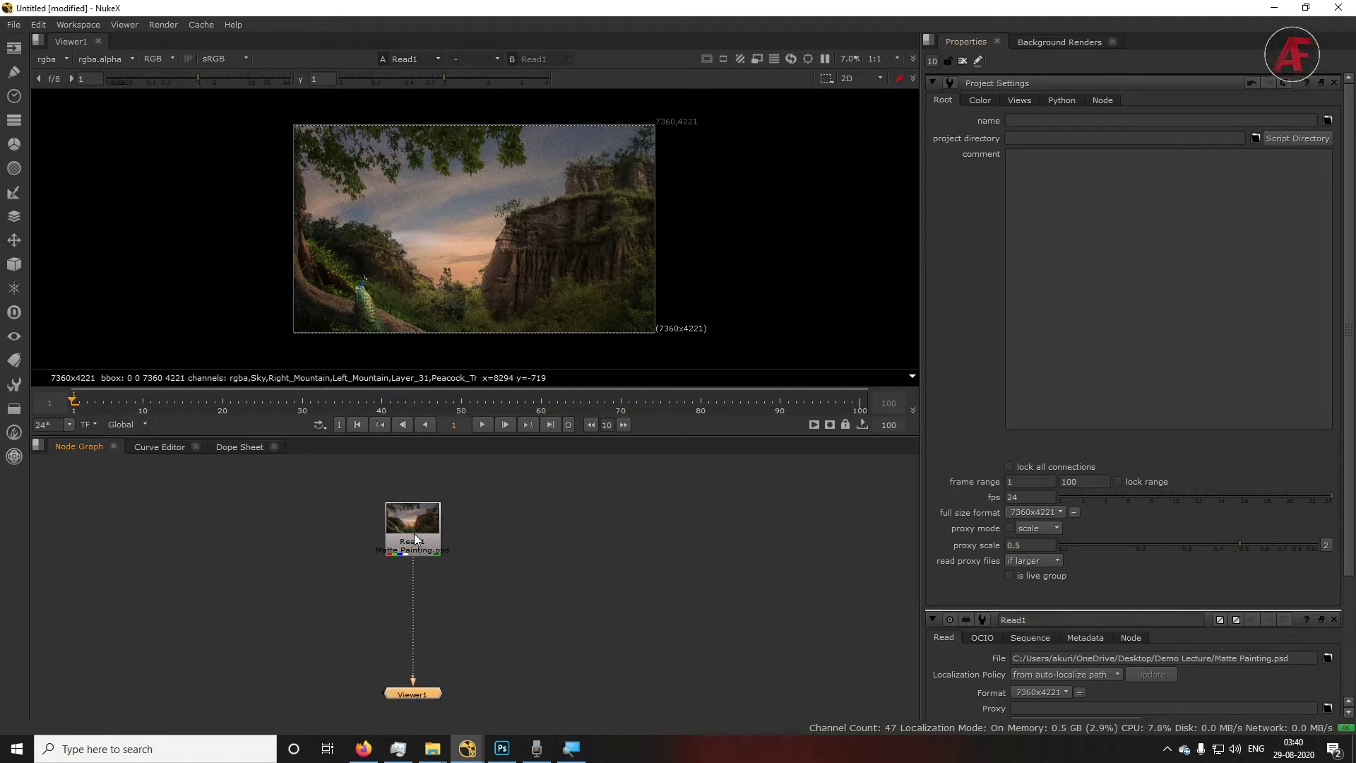
left_click_drag(417, 537, 417, 528)
left_click(575, 630)
Break out the PSD layers of the Matte Painting read node into separate node branches
left_click(413, 534)
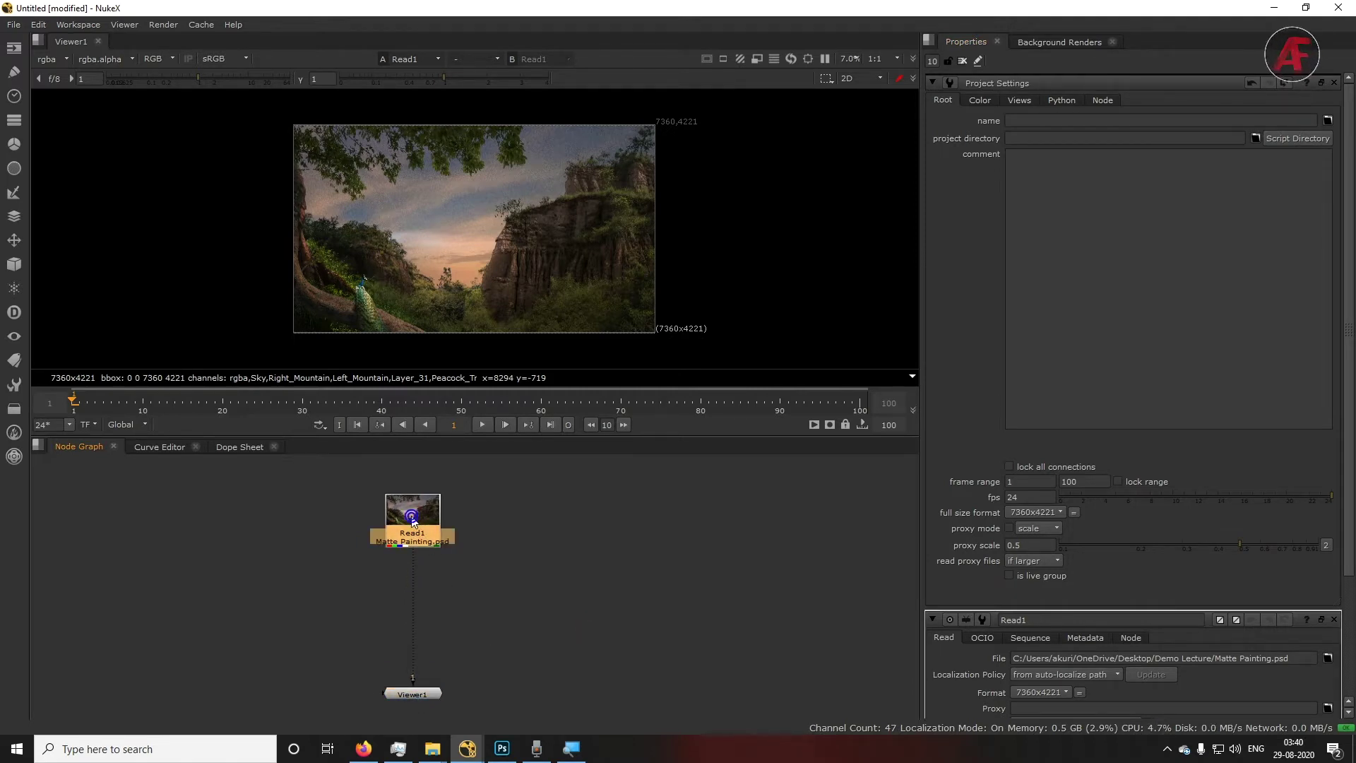
double_click(411, 516)
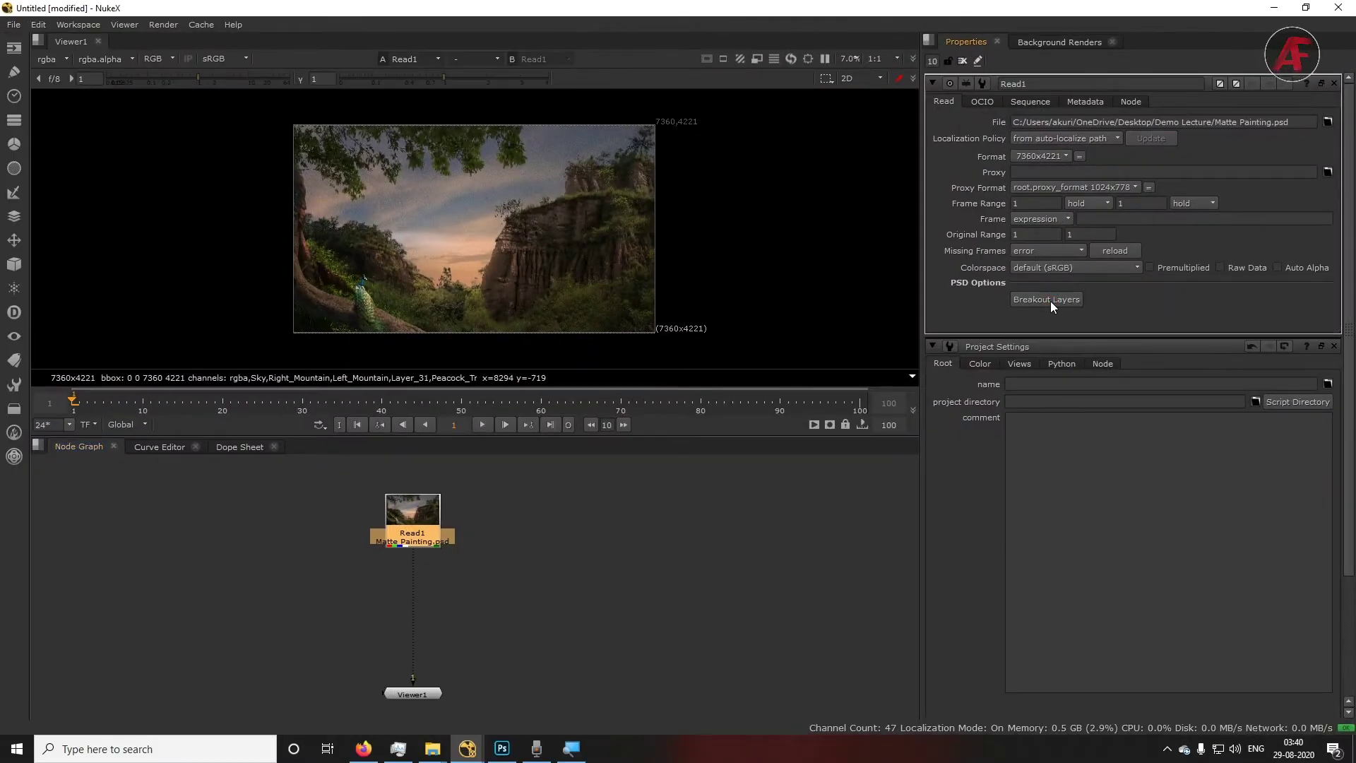
left_click(1050, 301)
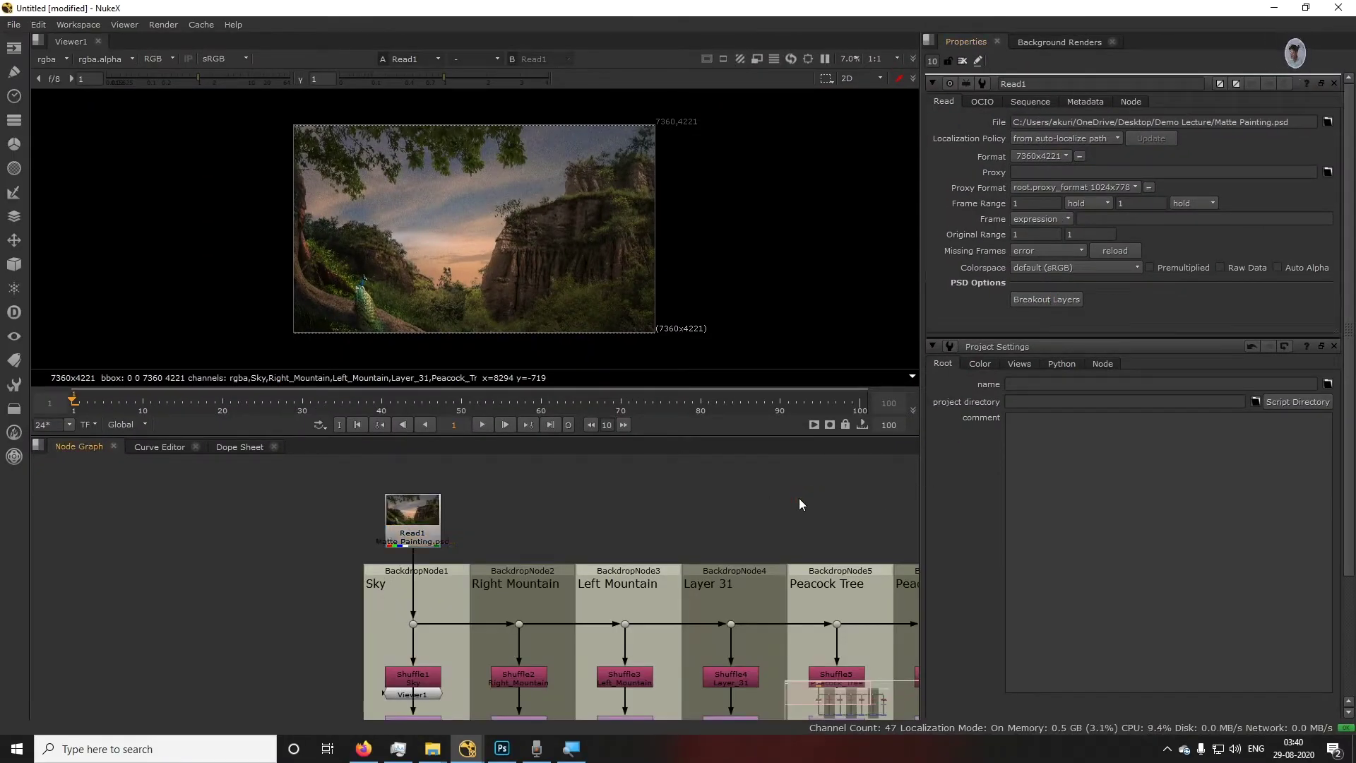
Maximize the node graph and move the viewer node out of the Sky branch to beside the read node
key("space")
key("f")
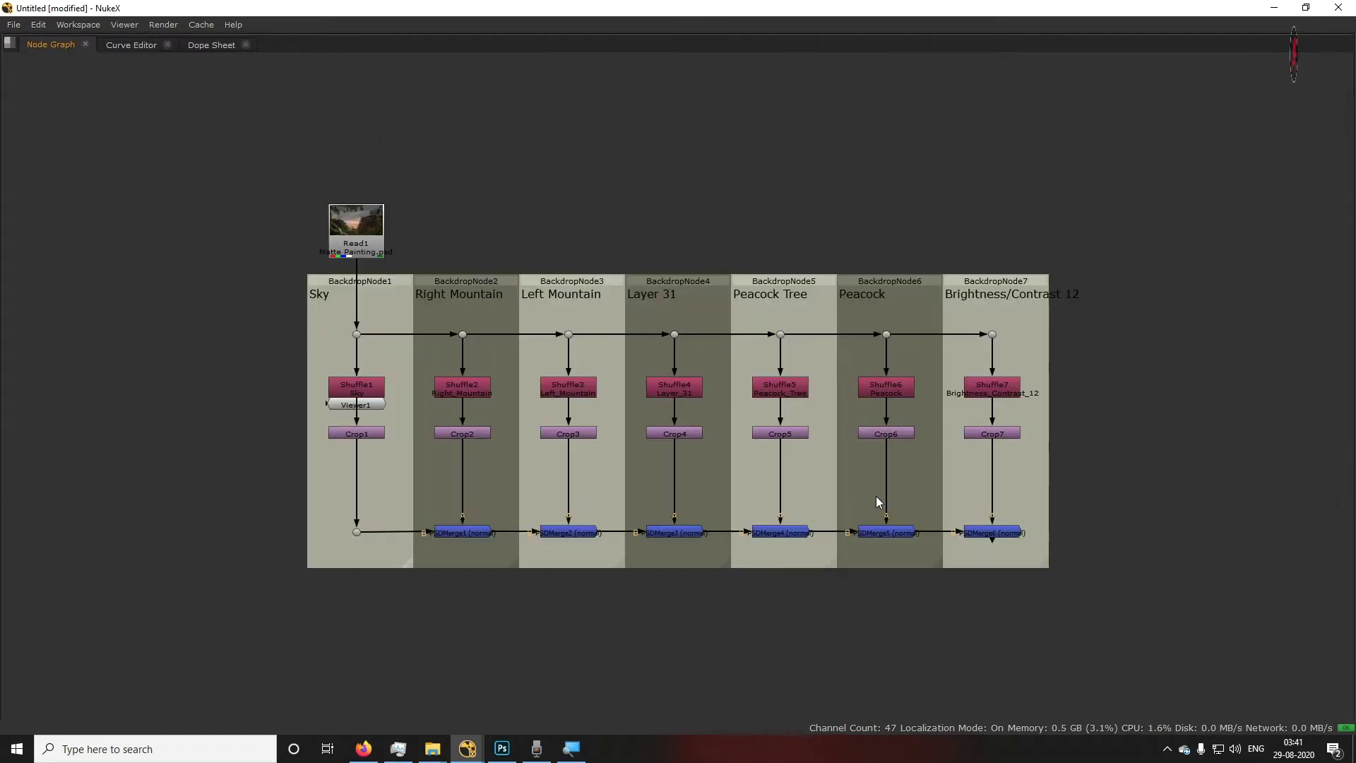
scroll(1105, 447, "up", 2)
left_click_drag(258, 394, 396, 192)
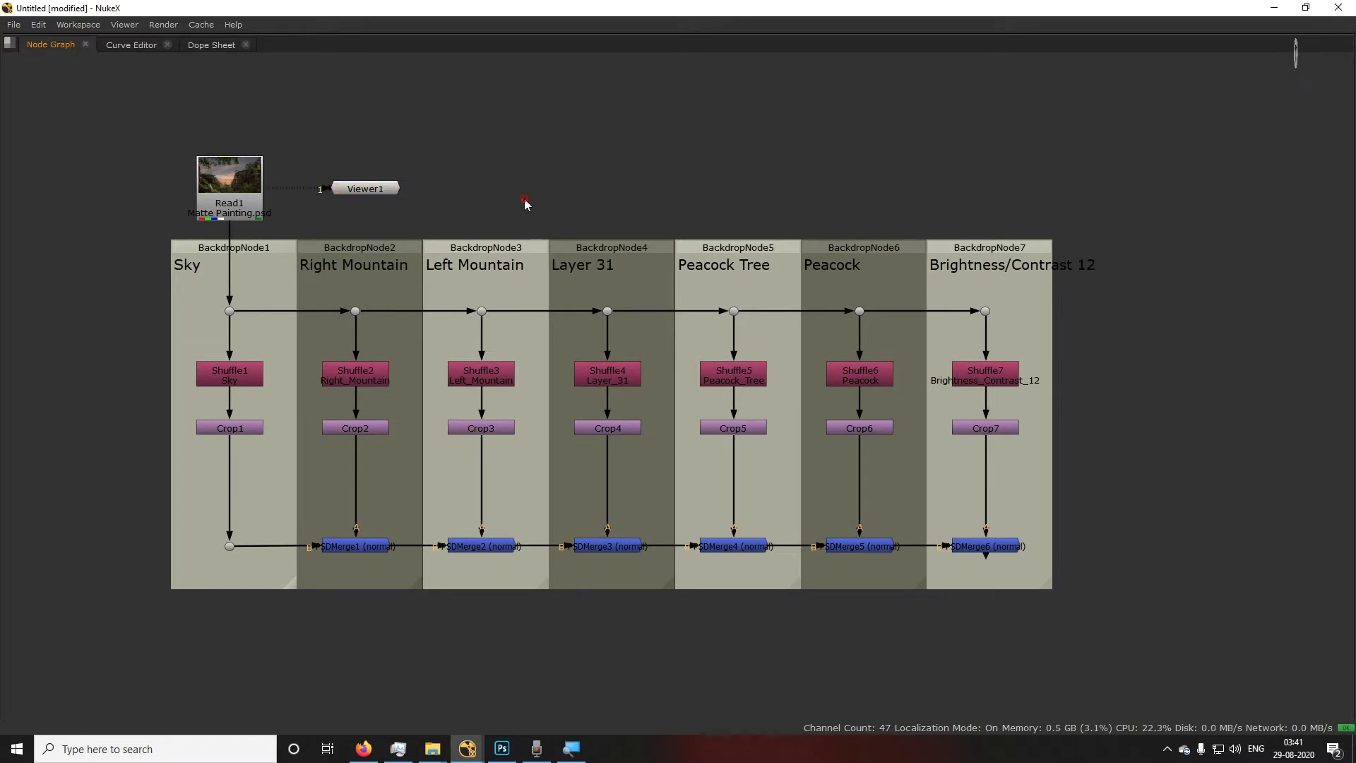
Delete all the Crop and PSDMerge nodes below the Shuffle nodes, including the dot ending the Sky branch
middle_click_drag(1226, 460, 1233, 433)
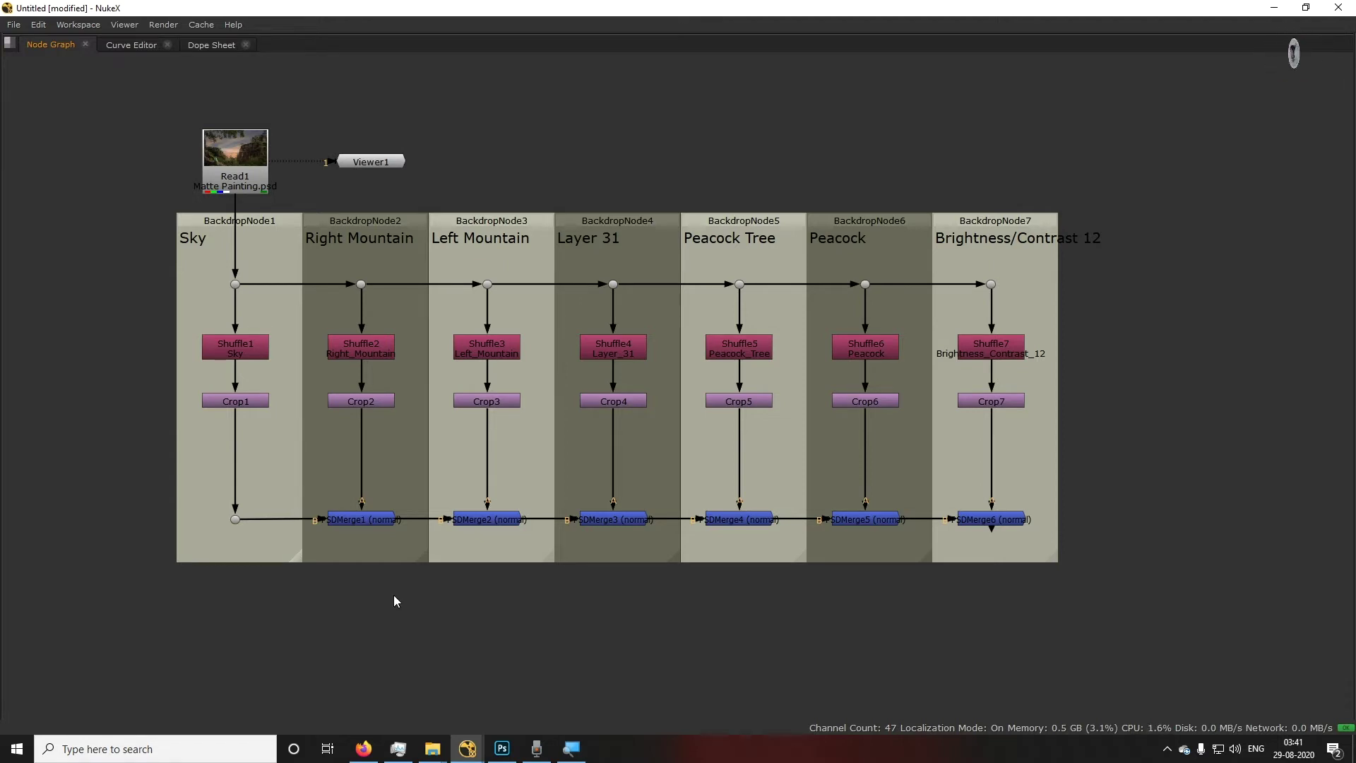
left_click_drag(1089, 385, 99, 625)
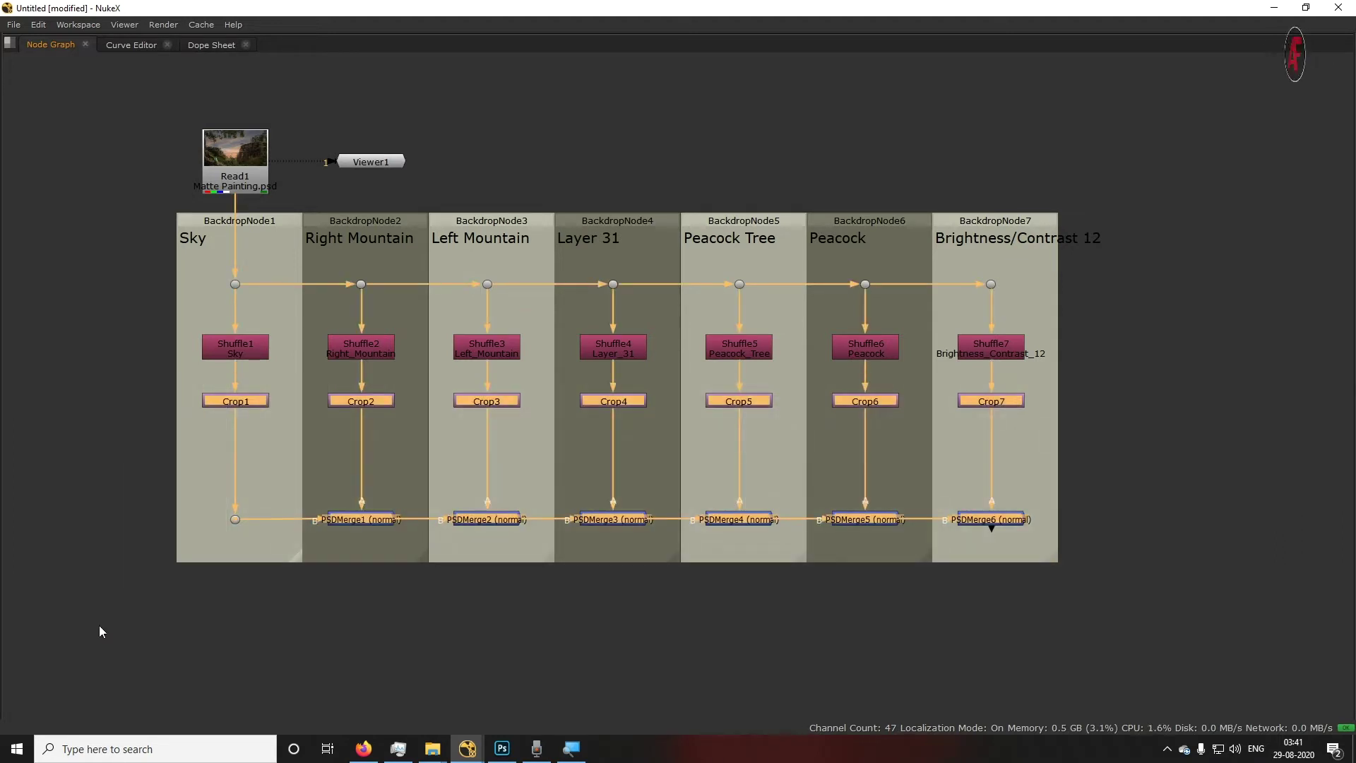
key("Delete")
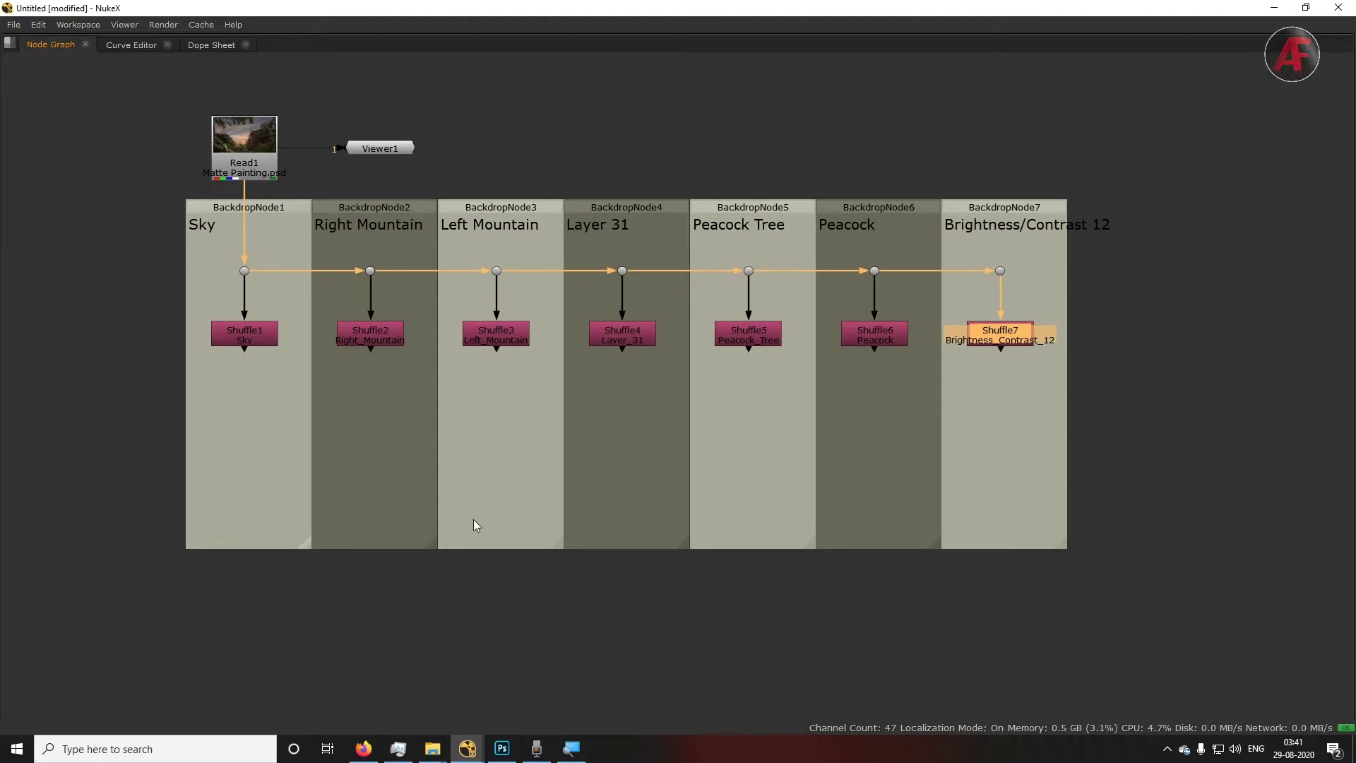
left_click_drag(137, 415, 1170, 301)
left_click(1158, 382)
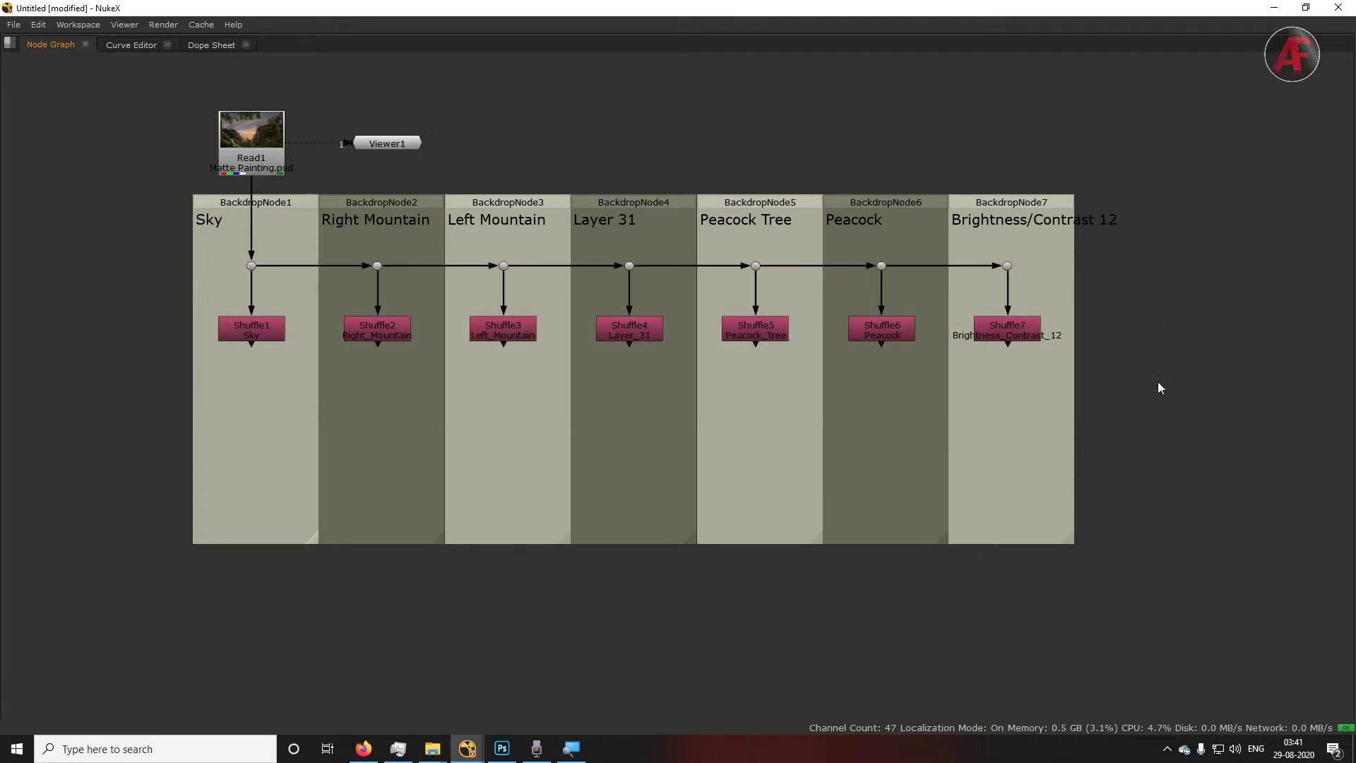
key("Tab")
left_click(685, 665)
key("Tab")
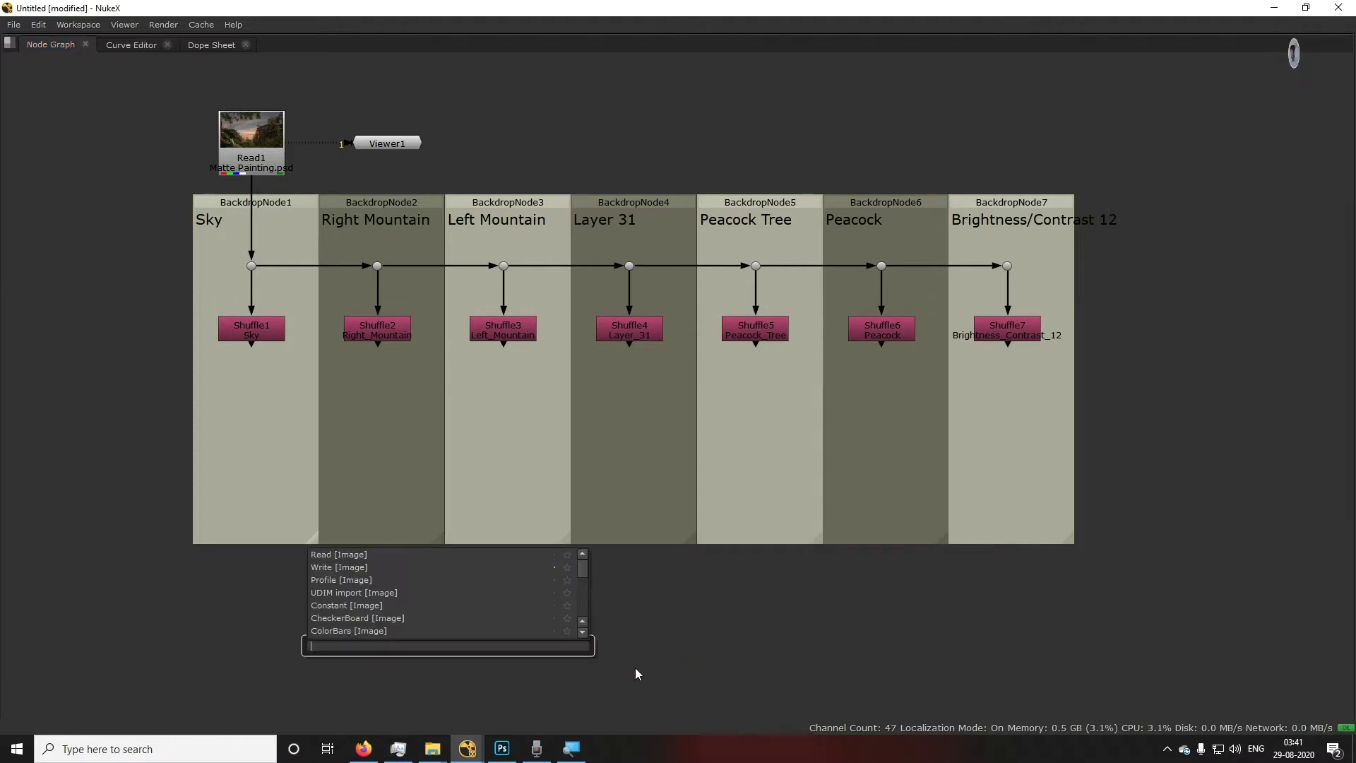
left_click(704, 654)
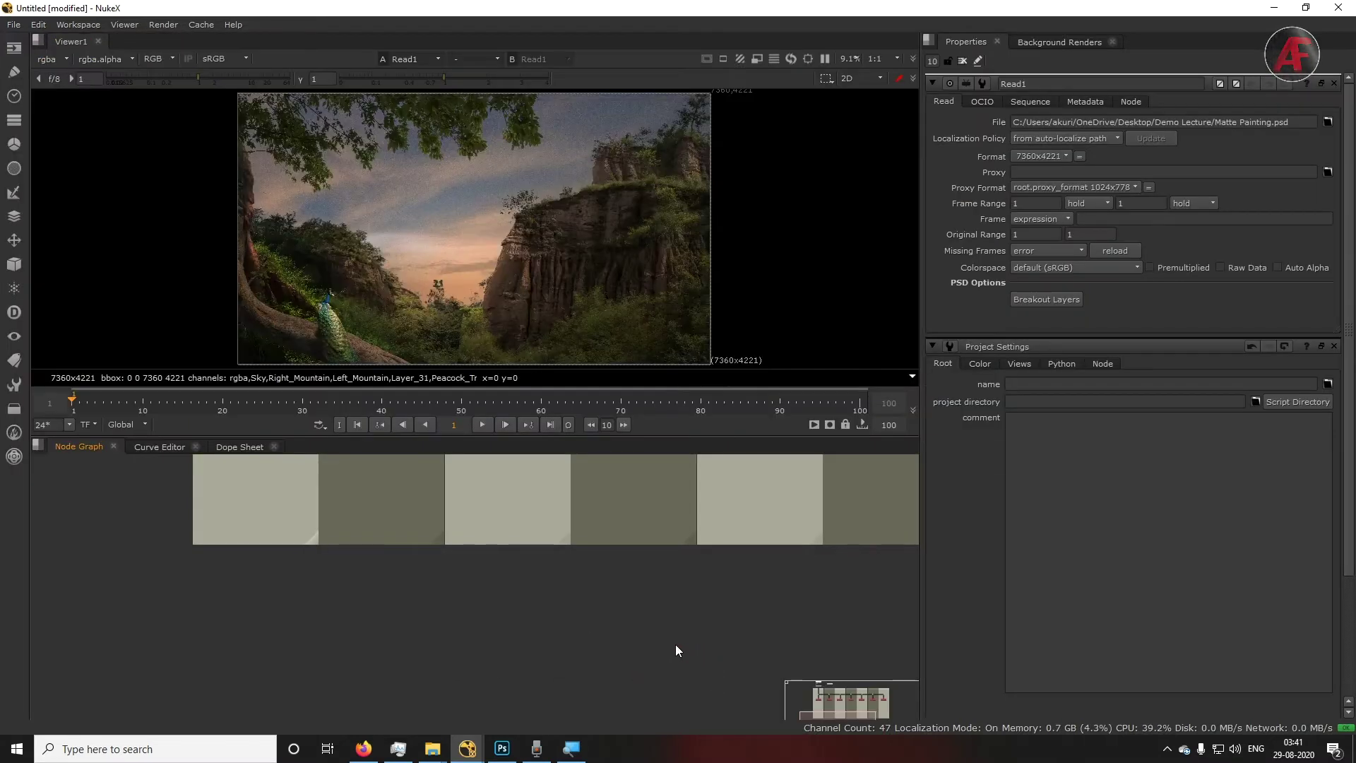
Restore the full workspace with the node graph below the viewer and frame the whole node tree
key("f")
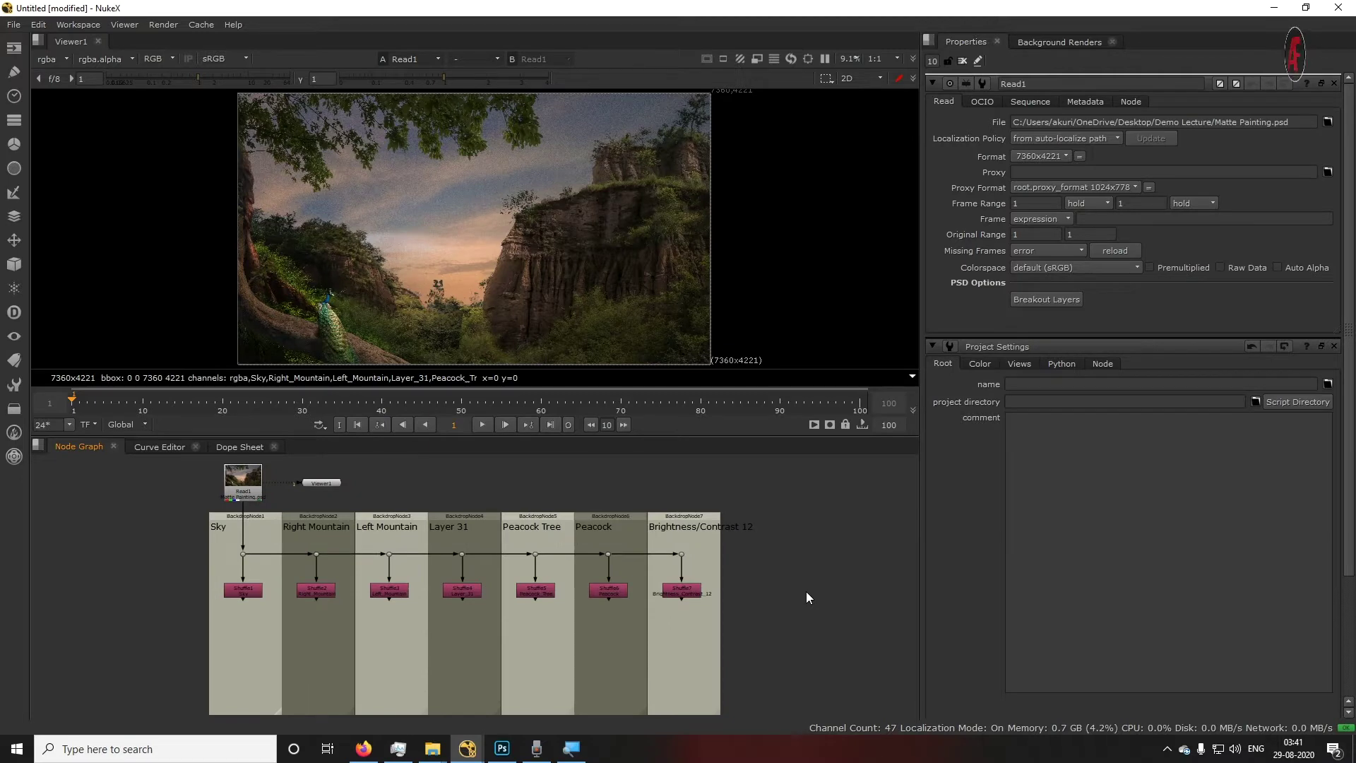
right_click(857, 534)
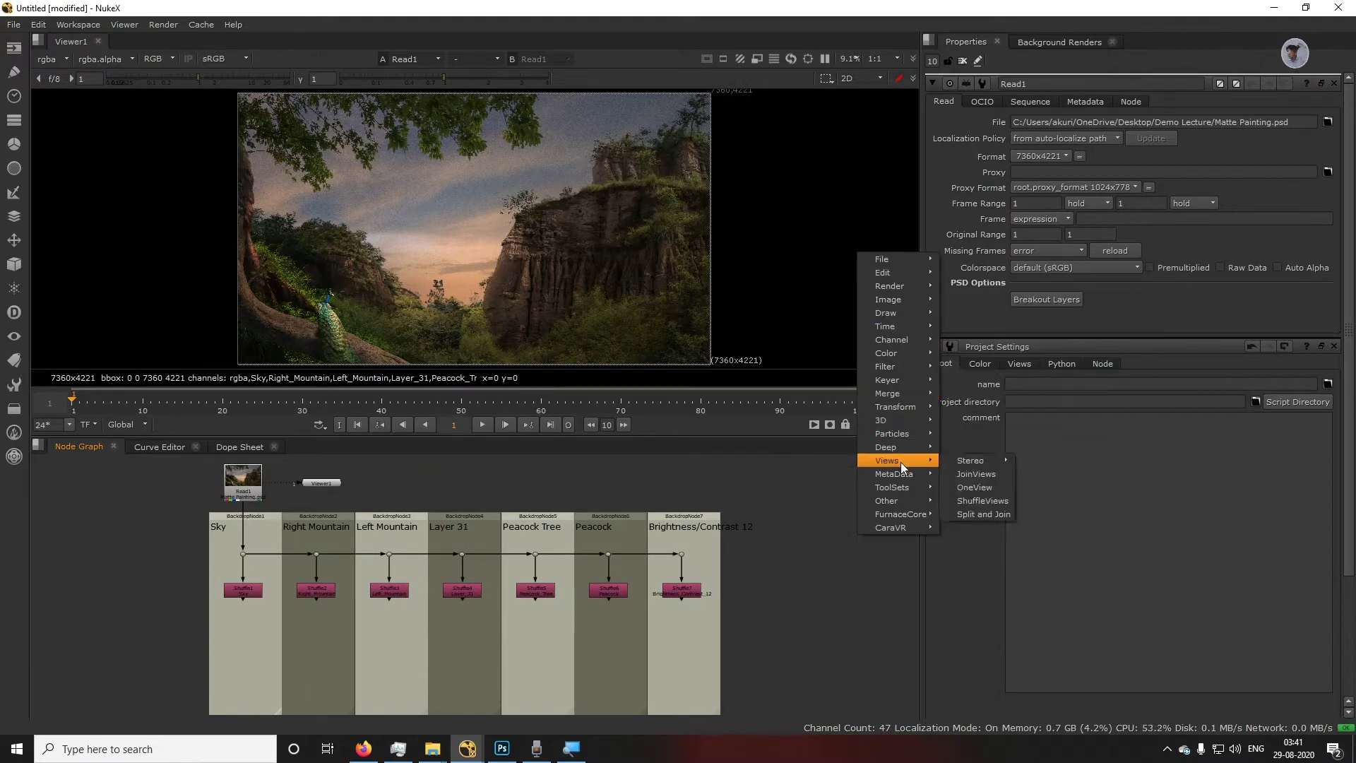
left_click(799, 532)
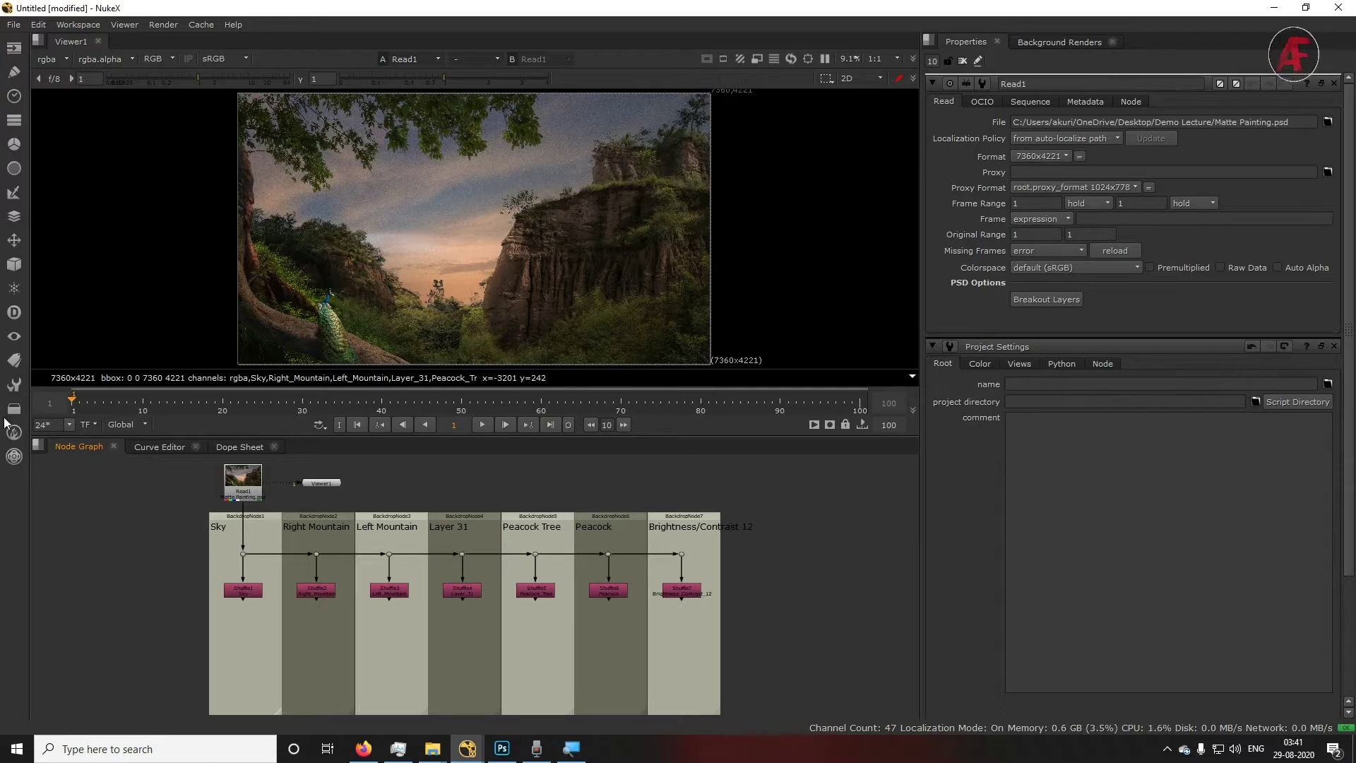
left_click(4, 361)
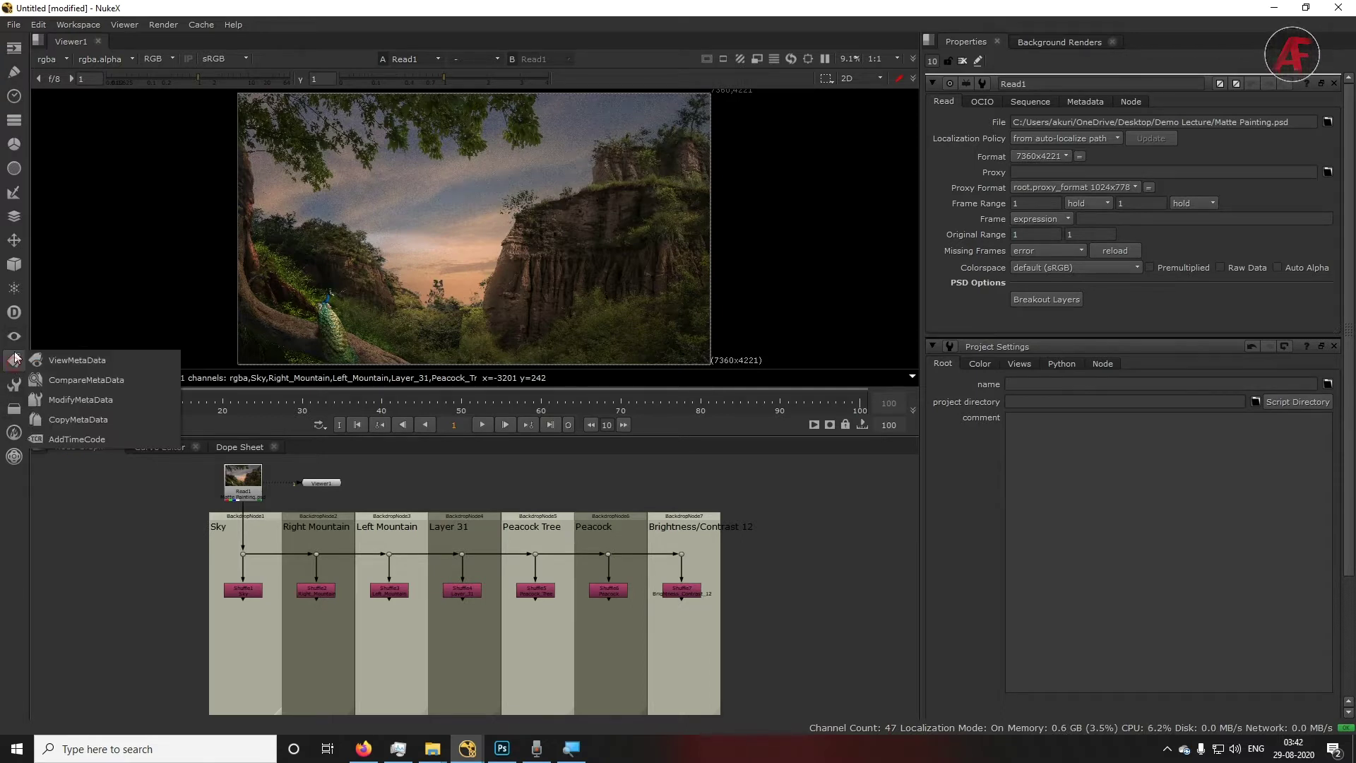
left_click(14, 264)
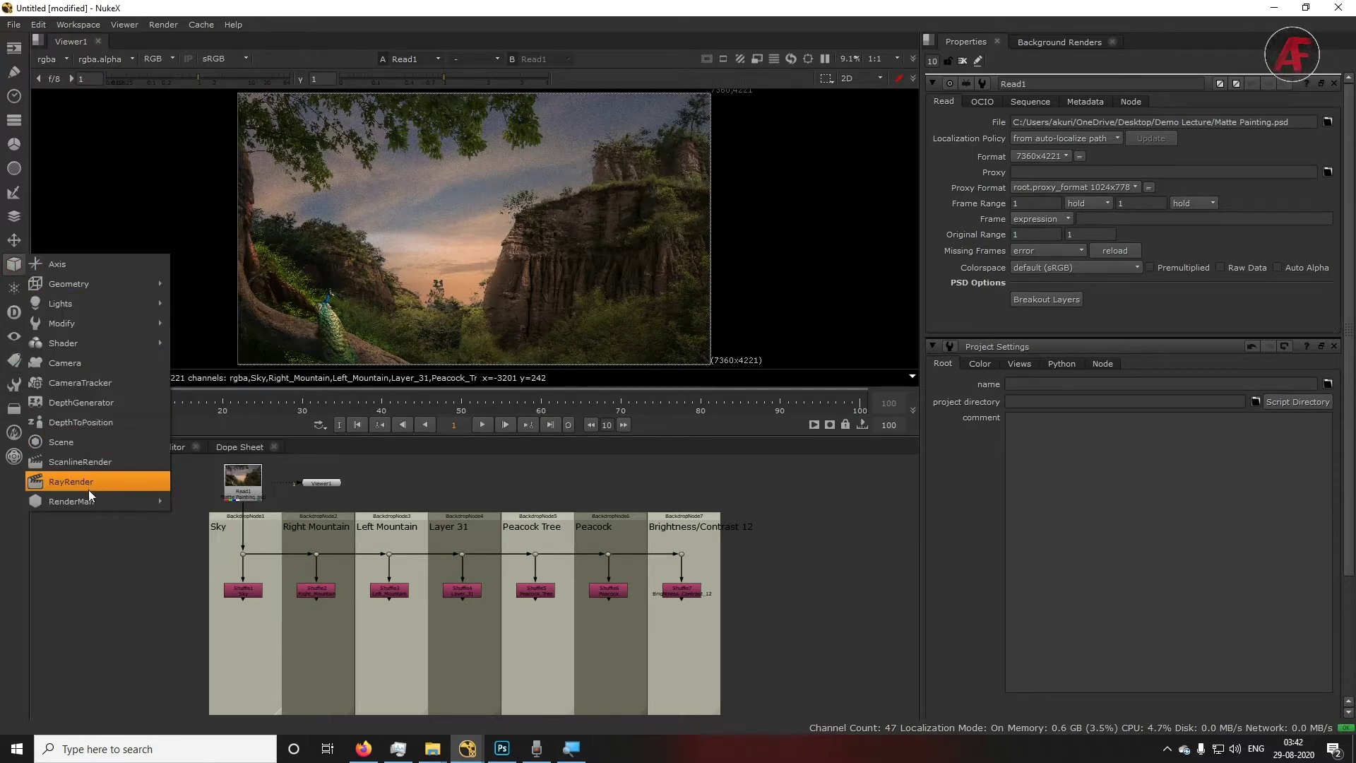
key("Escape")
Add a separate Premult node in the empty area beside the layer branches
middle_click_drag(775, 580, 724, 603)
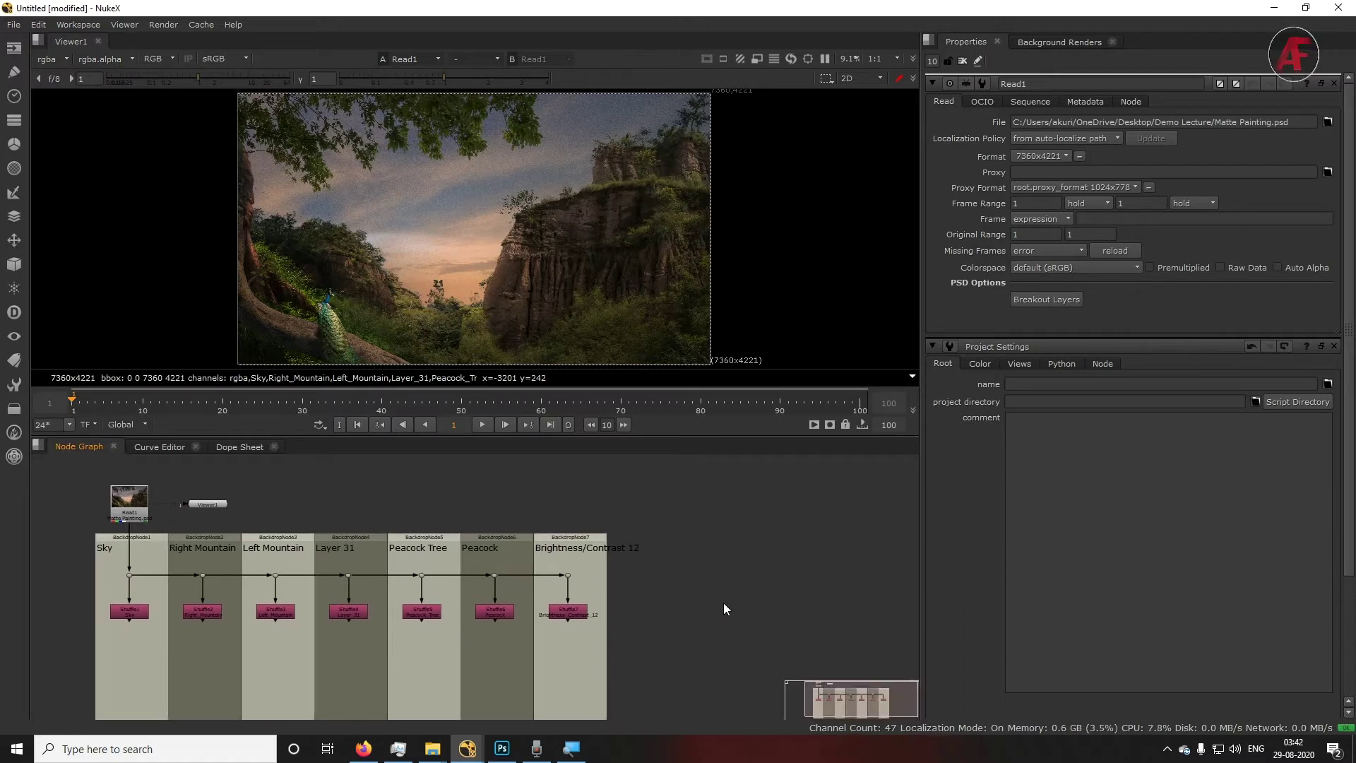
key("Tab")
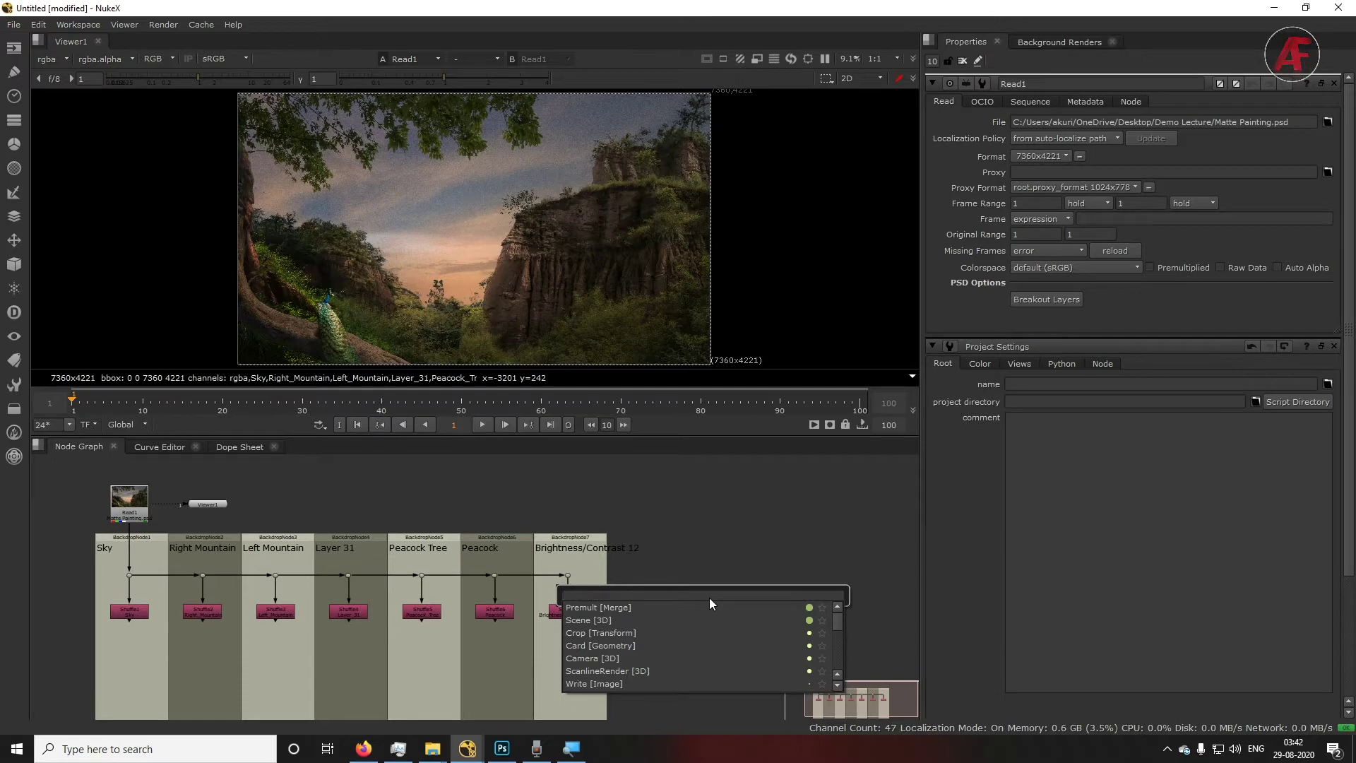
type("p")
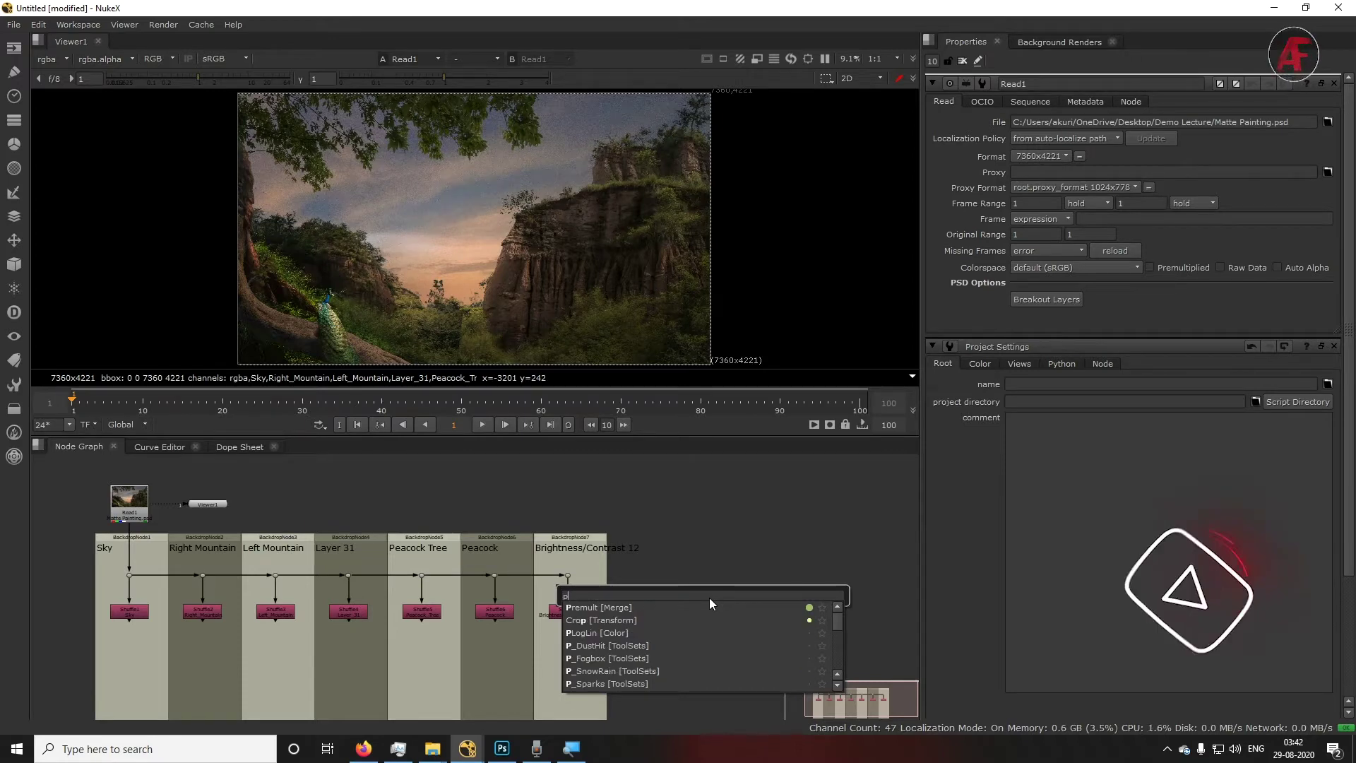
type("remult [Merge")
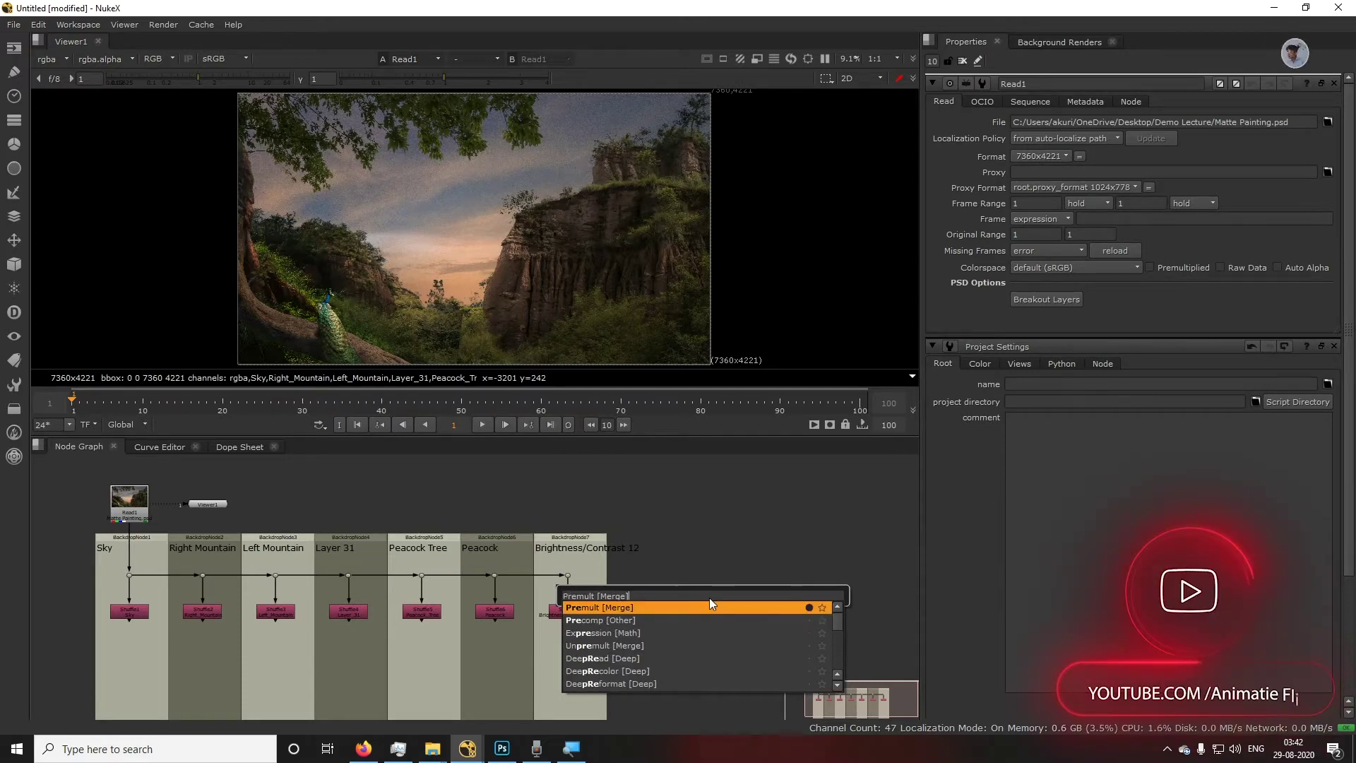
key("Return")
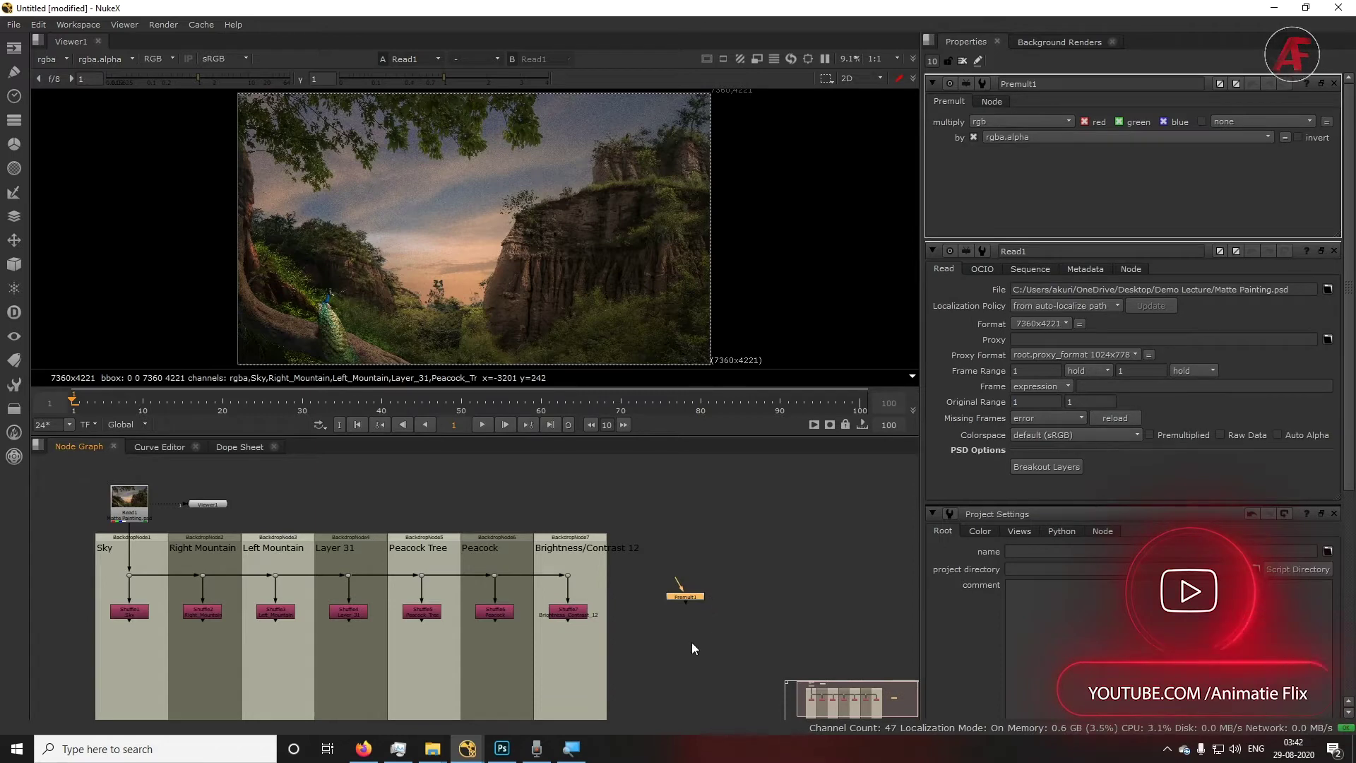
Maximize the node graph and connect the Premult node directly below the Shuffle node in the Sky branch
key("space")
scroll(784, 544, "up", 2)
left_click_drag(669, 404, 151, 521)
middle_click_drag(277, 486, 685, 389)
left_click_drag(594, 418, 292, 322)
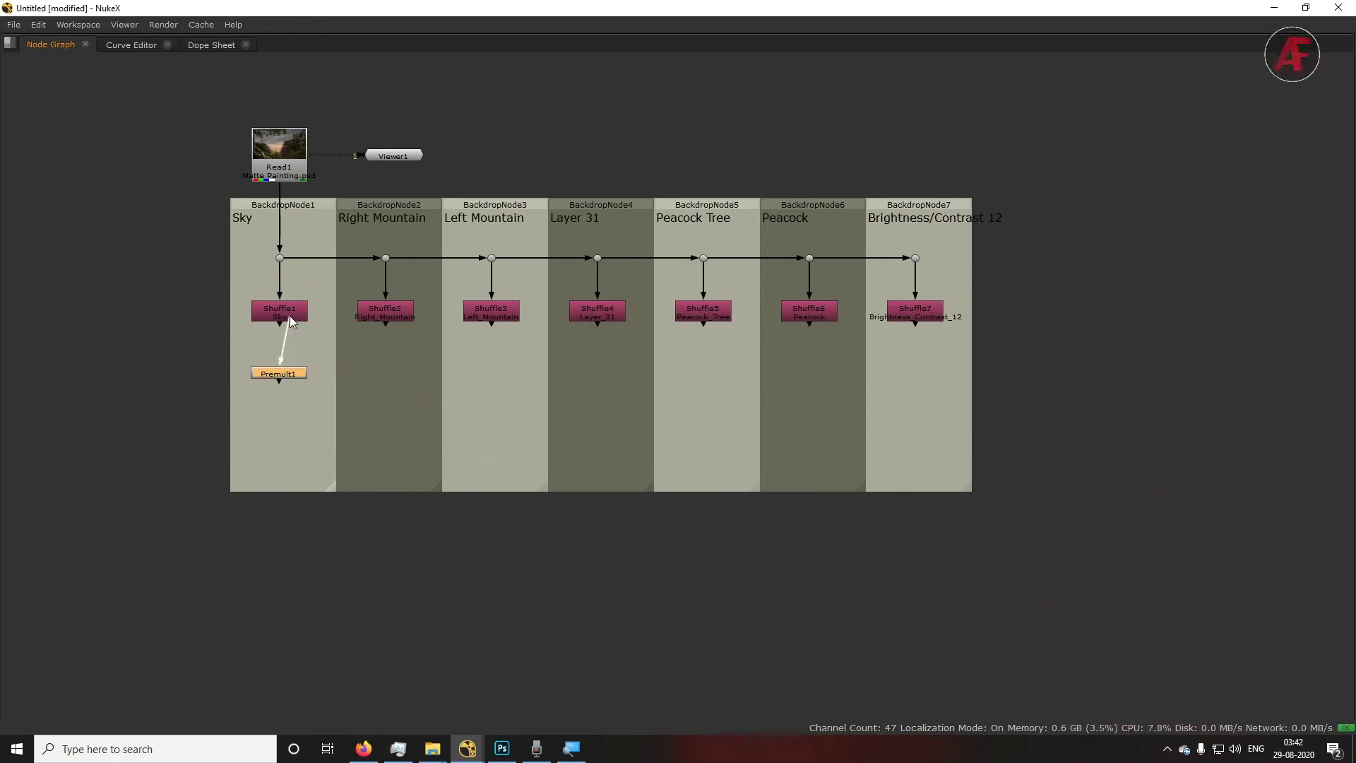
left_click_drag(296, 373, 296, 353)
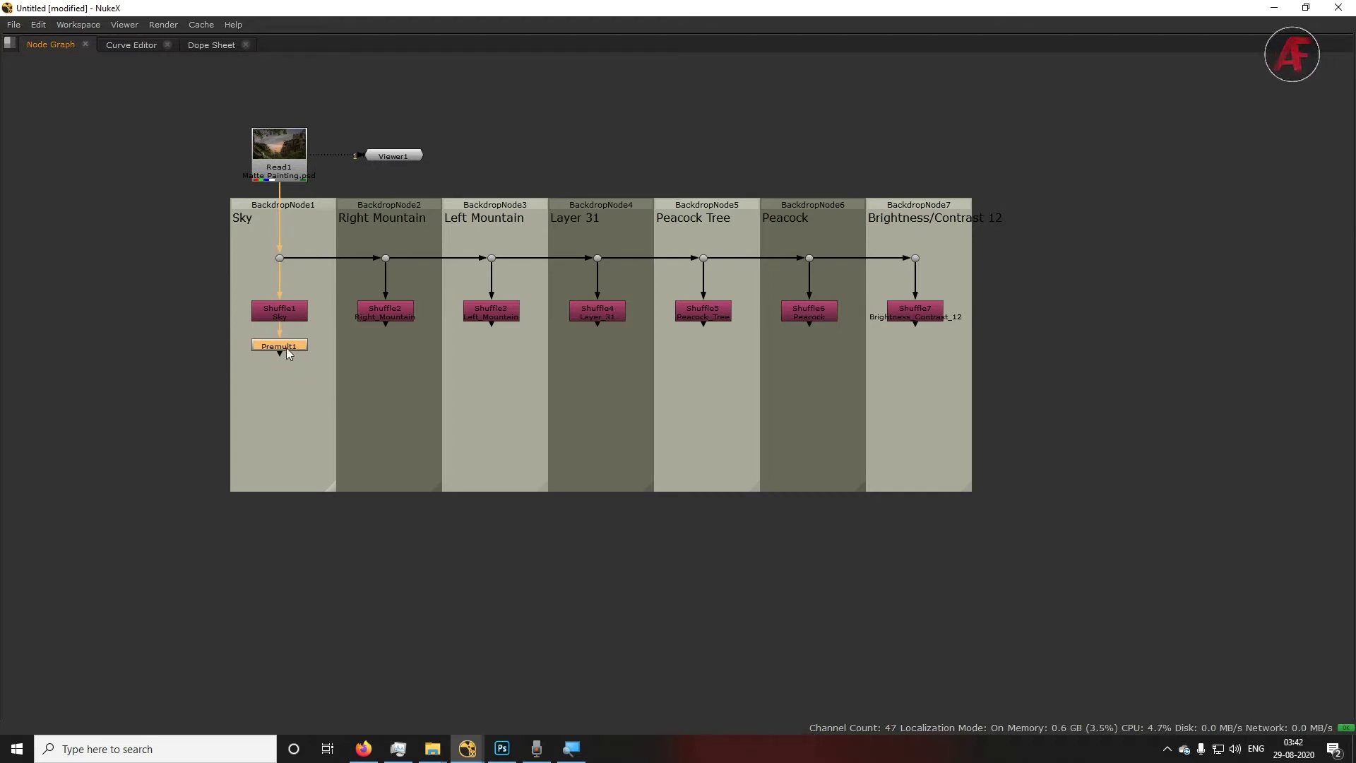
Add a Crop node and a Card node in sequence below the Premult node in the Sky branch
key("Tab")
type("cr")
key("Return")
left_click_drag(297, 367, 296, 375)
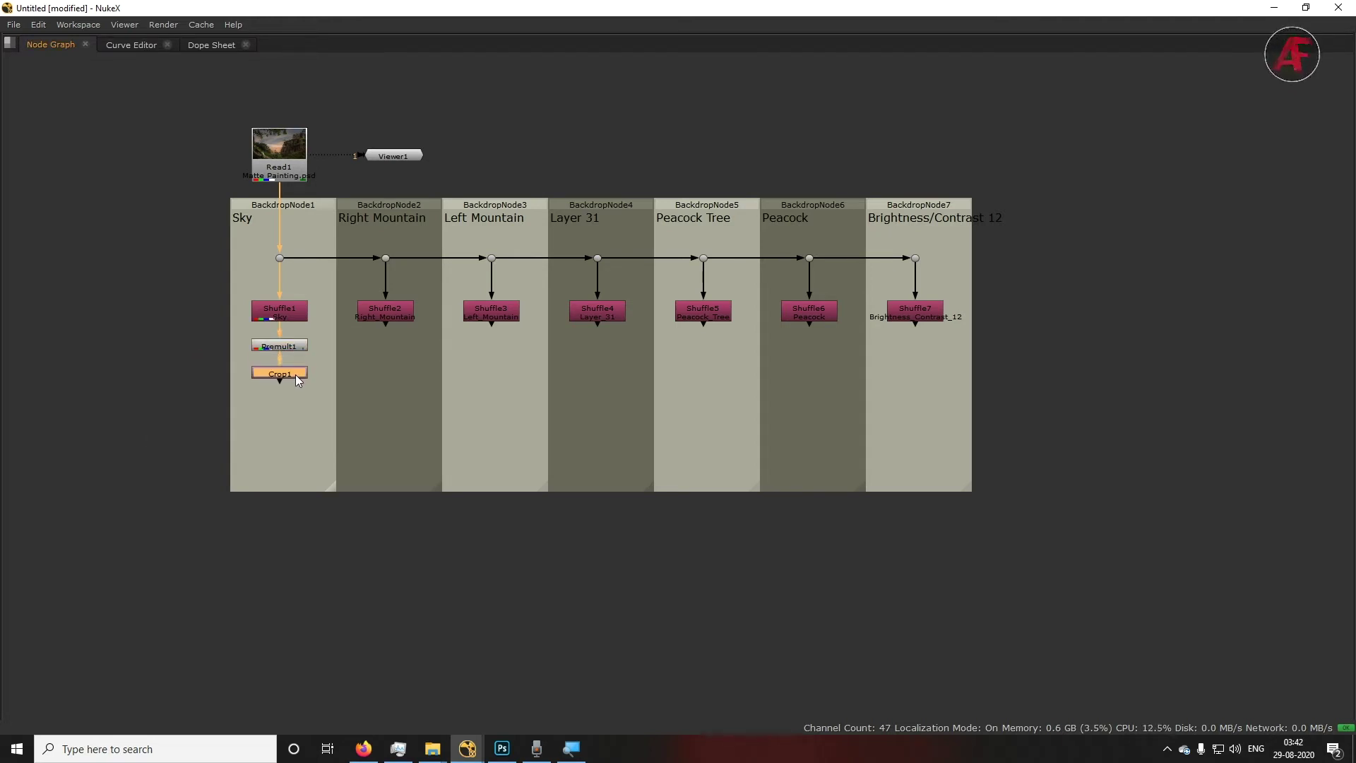
key("Tab")
type("card")
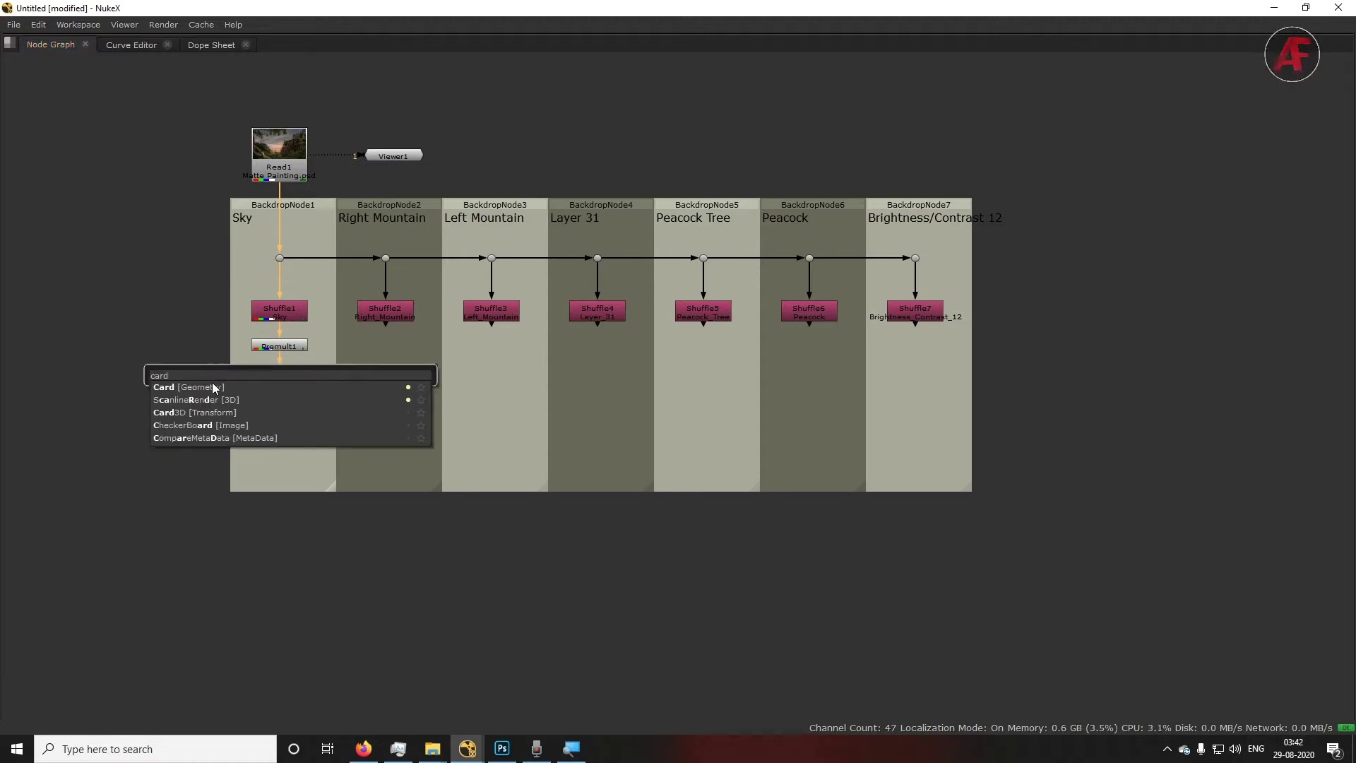
key("Return")
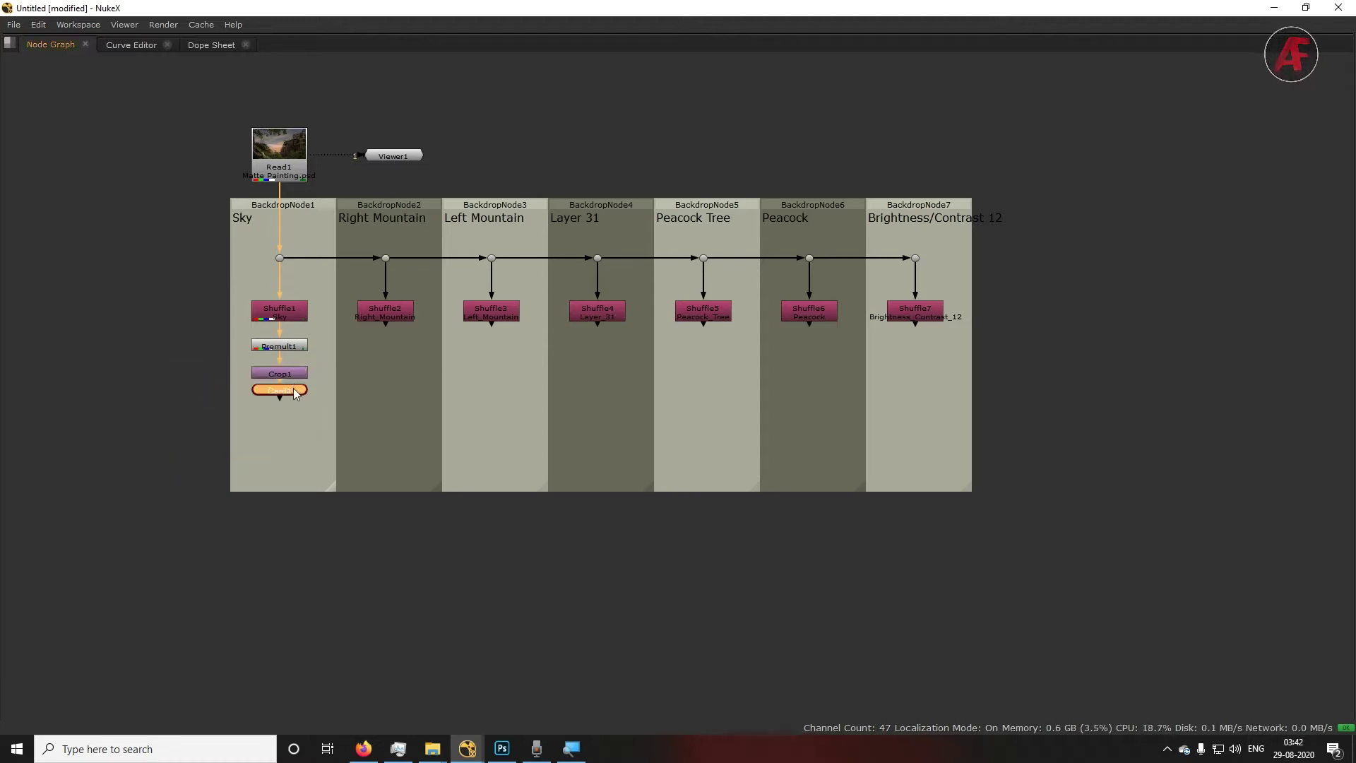
left_click_drag(294, 401, 294, 404)
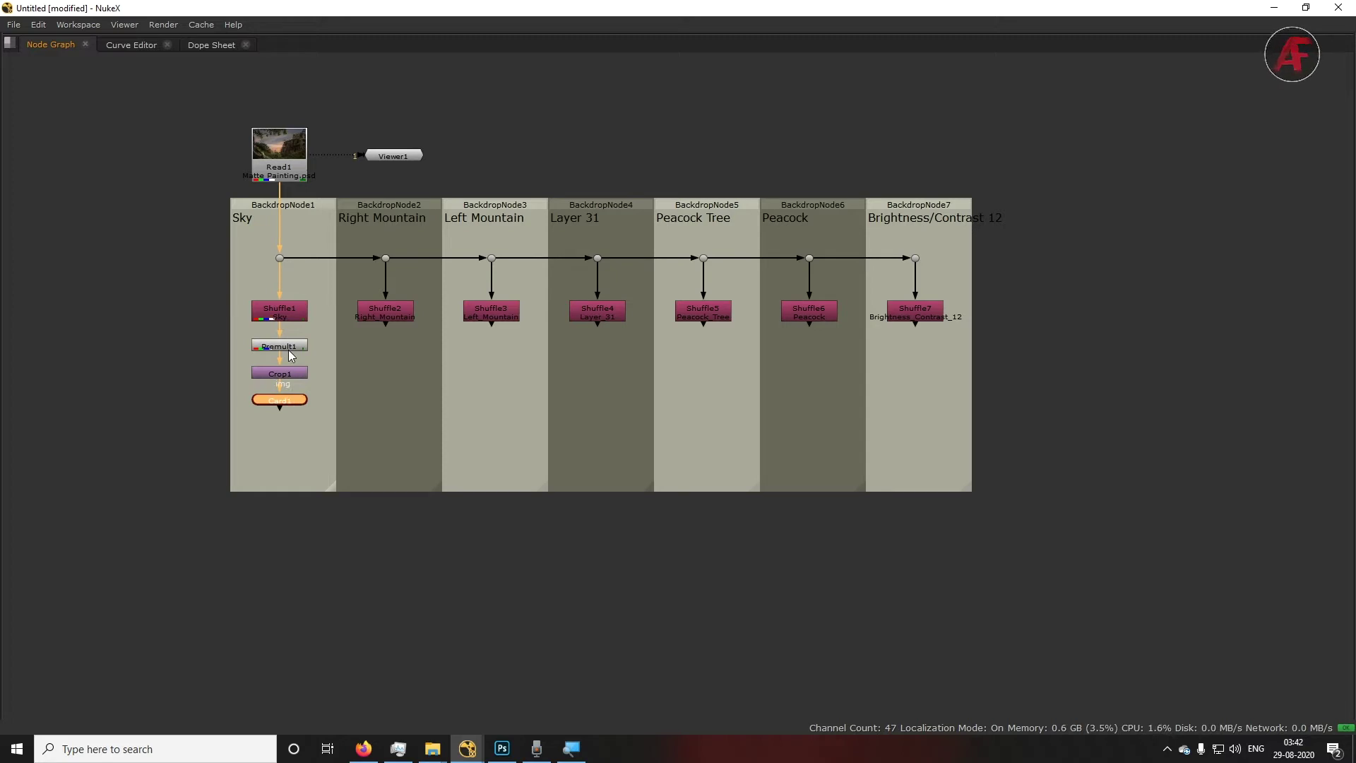
Copy the Sky branch's Premult, Crop and Card nodes and paste them below the Right Mountain Shuffle node
left_click(293, 374)
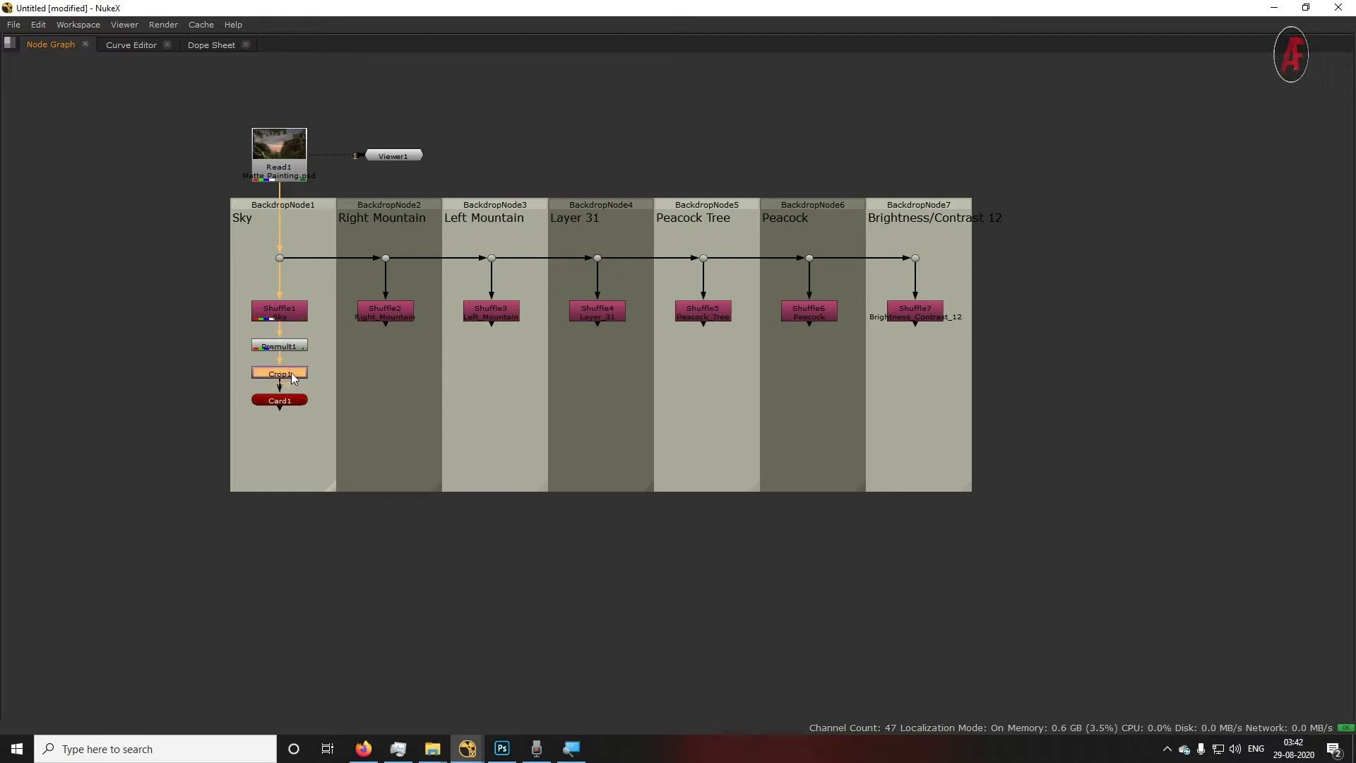
left_click(290, 401)
left_click_drag(220, 452, 332, 336)
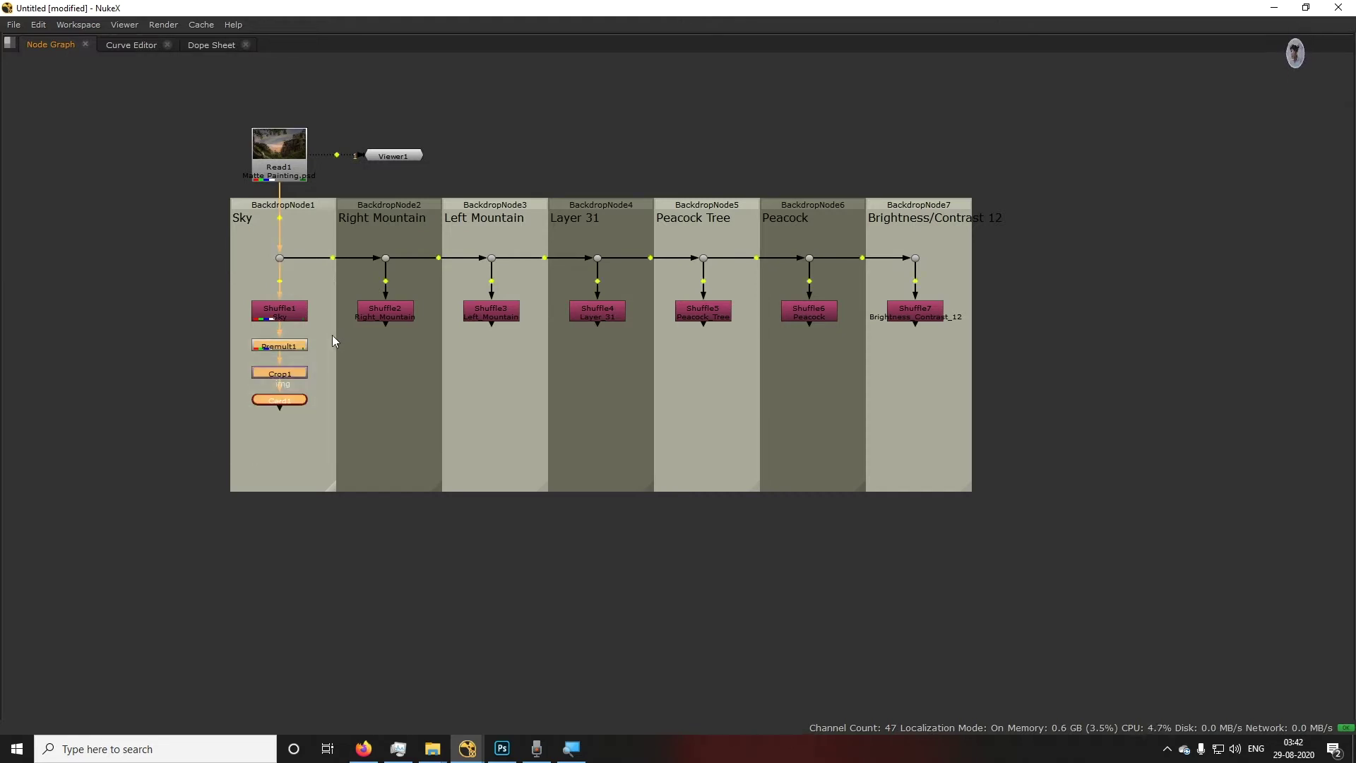
left_click(396, 315)
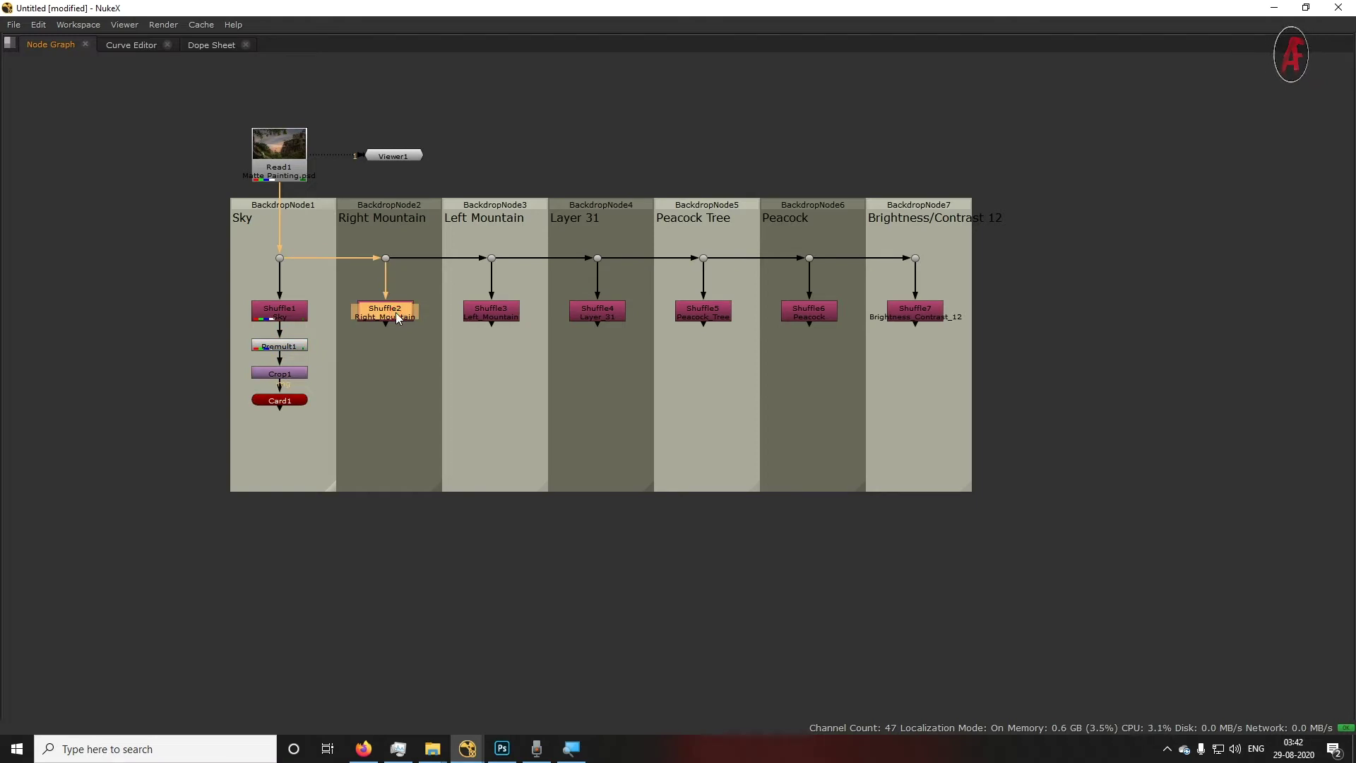
left_click_drag(333, 333, 246, 452)
key("ctrl+c")
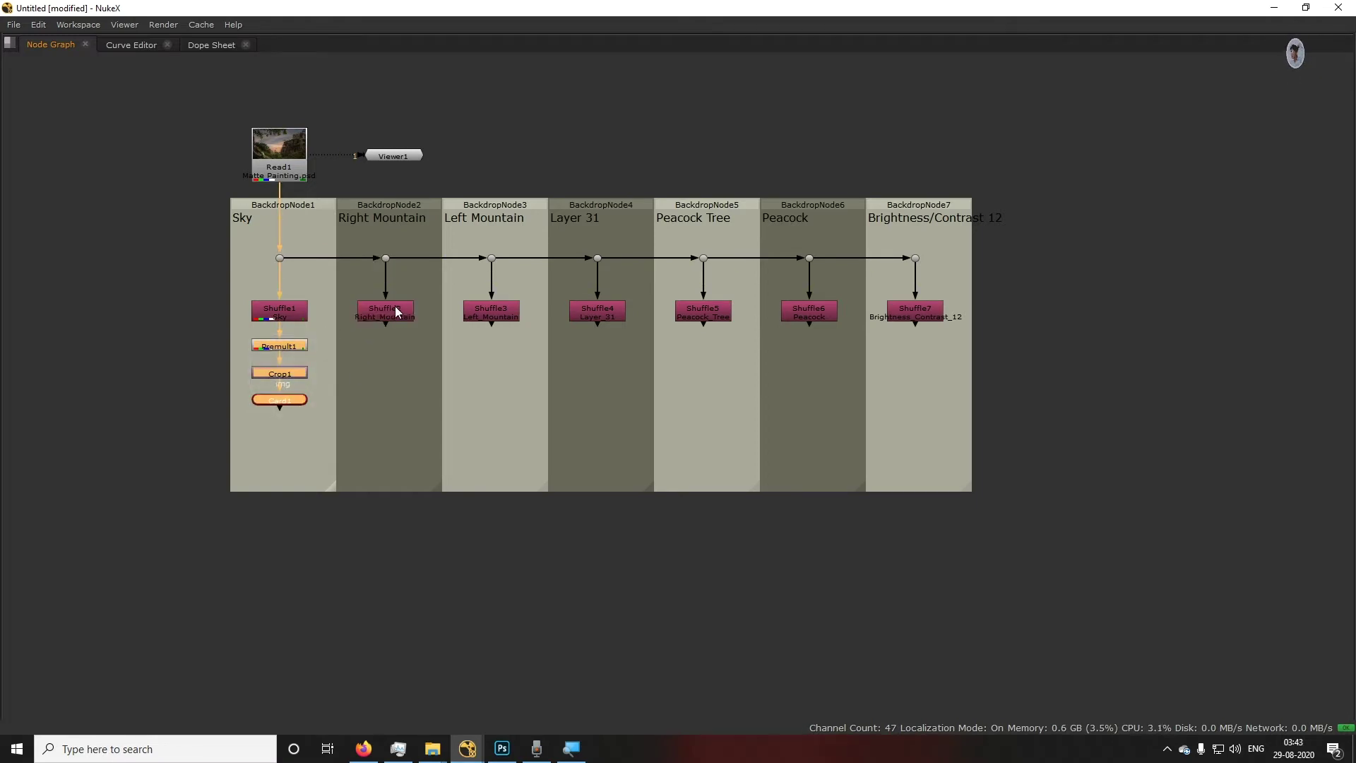
left_click(387, 313)
key("ctrl+v")
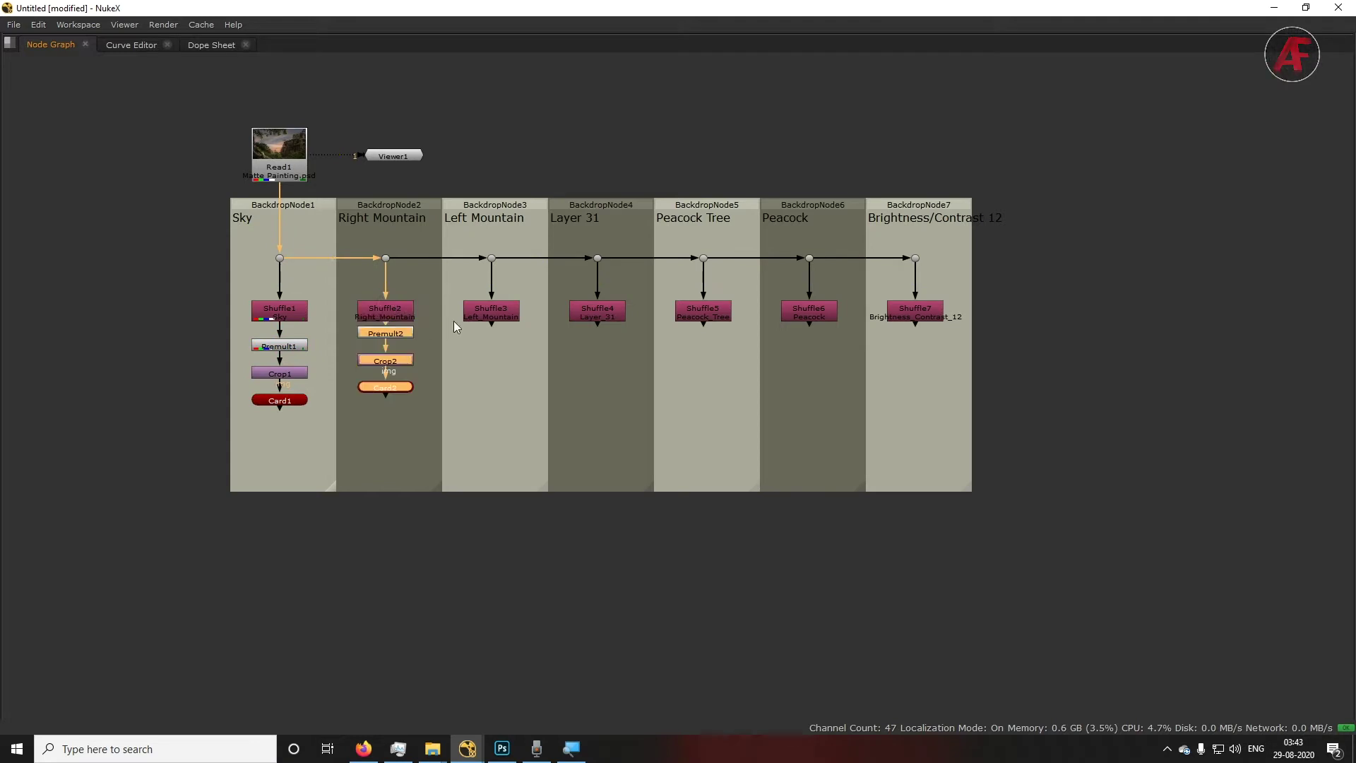
Paste the copied Premult, Crop and Card chain below the Shuffle nodes of the five remaining branches, from Left Mountain to Brightness/Contrast 12
left_click(509, 313)
key("ctrl+v")
left_click(612, 320)
key("ctrl+v")
left_click(721, 312)
key("ctrl+v")
left_click(810, 311)
key("ctrl+v")
left_click(907, 311)
key("ctrl+v")
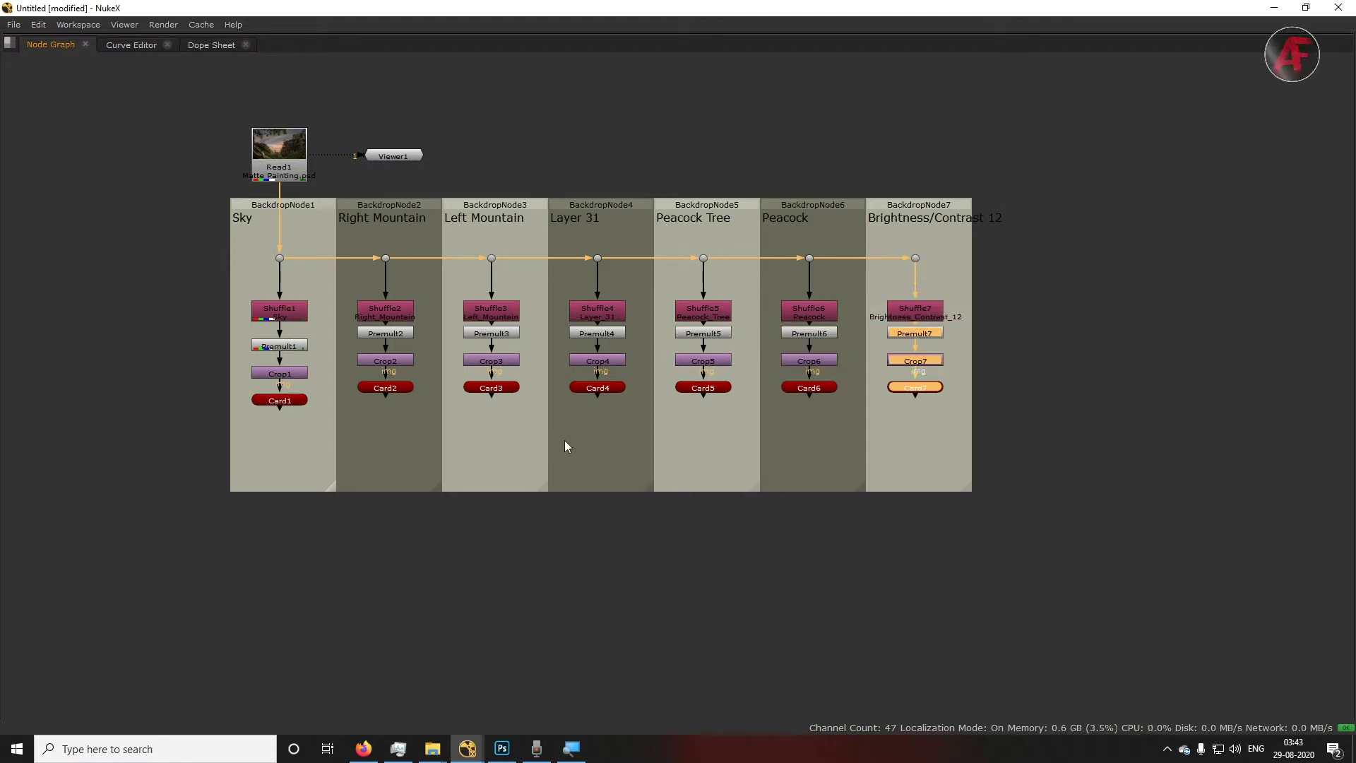
Restore the full workspace and add a Scene node connected to all seven Card nodes
key("shift+F1")
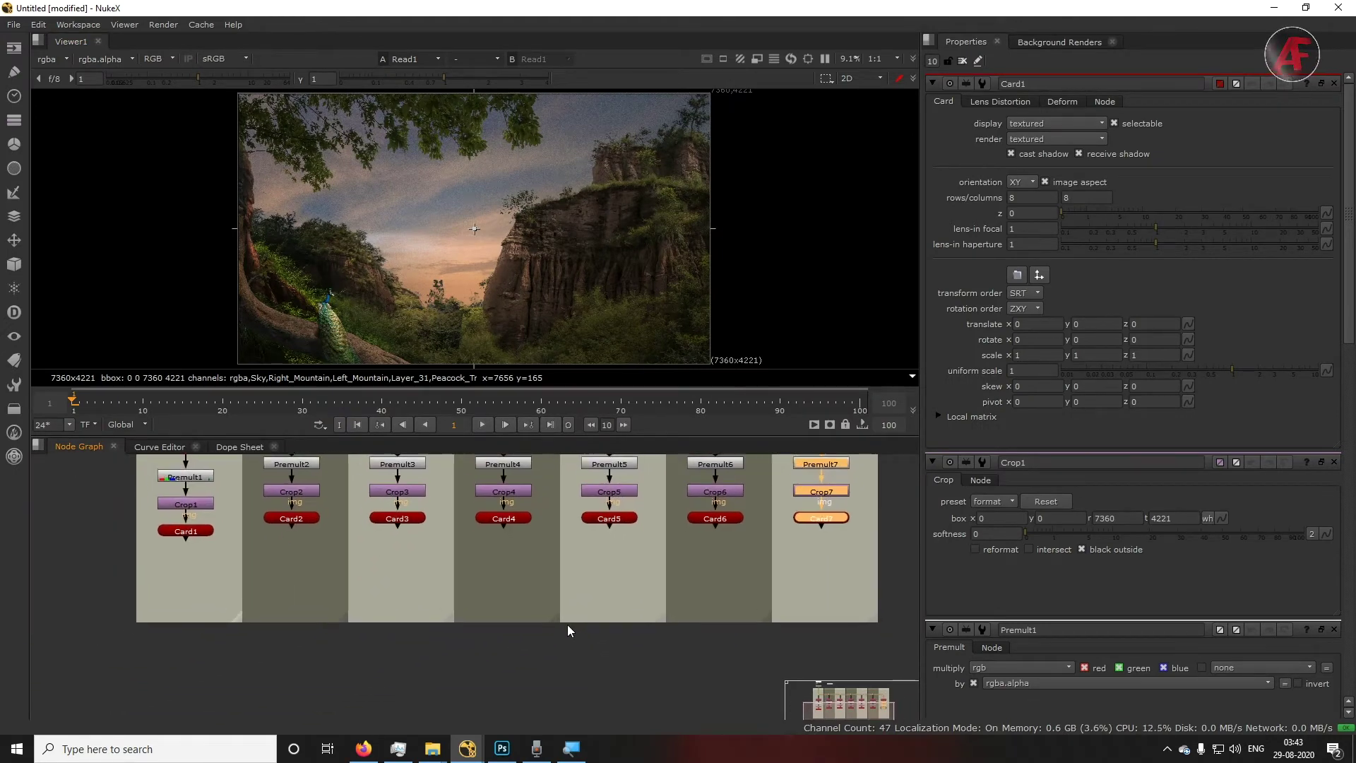
left_click_drag(870, 510, 129, 658)
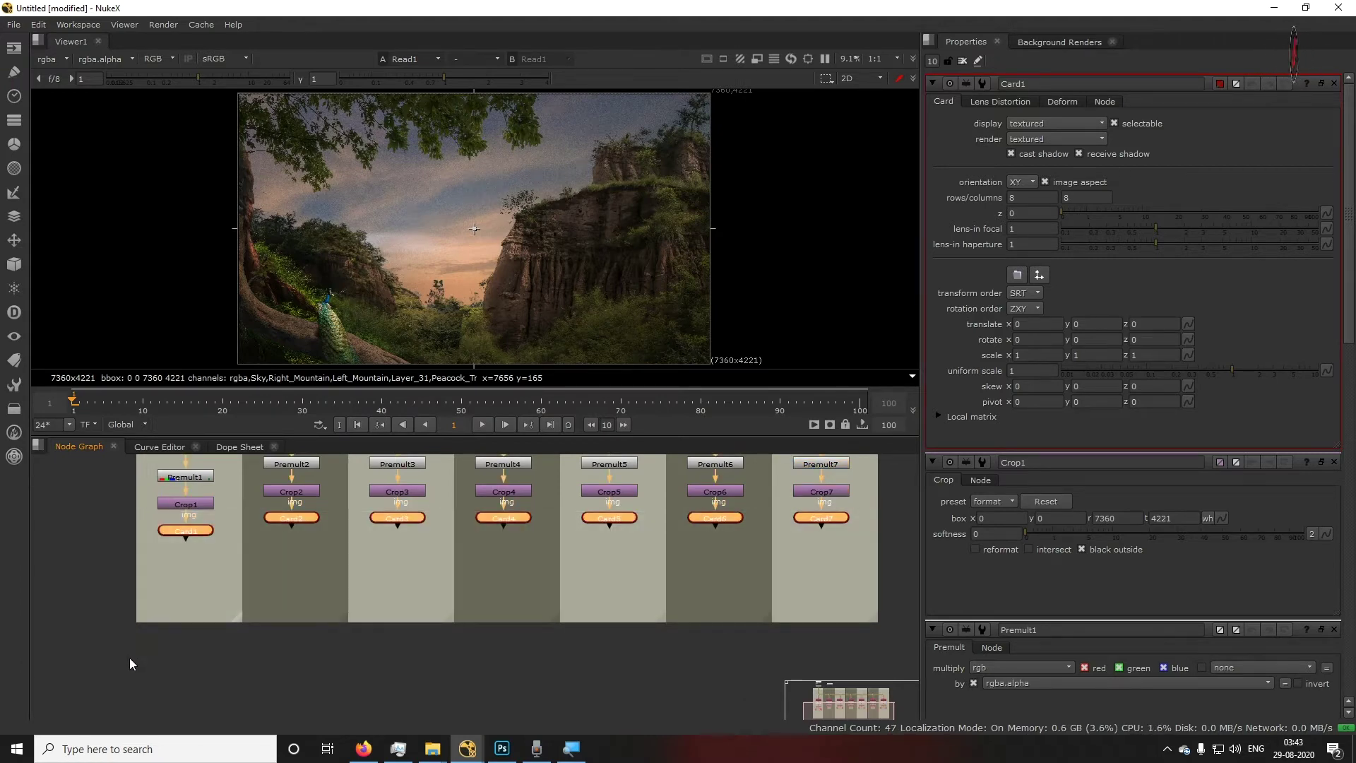
key("Tab")
type("sce")
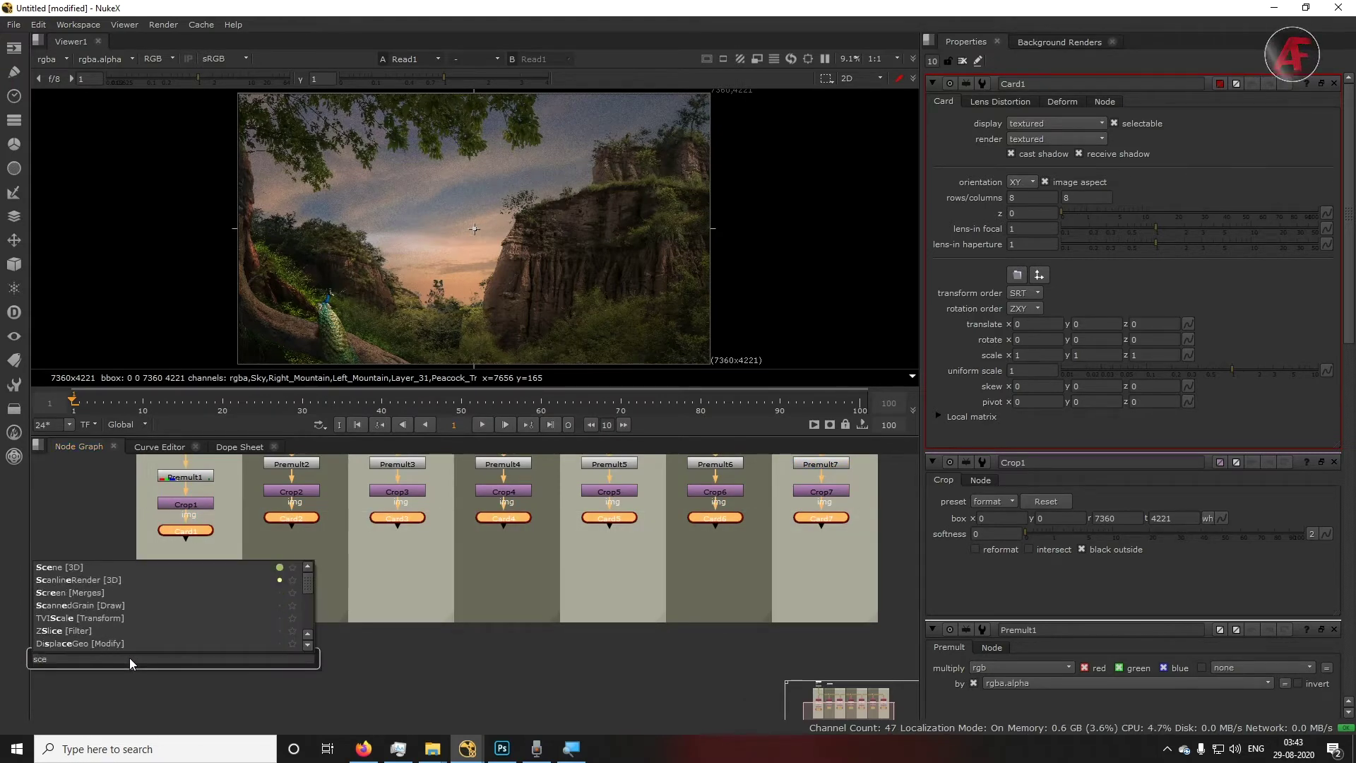
key("Return")
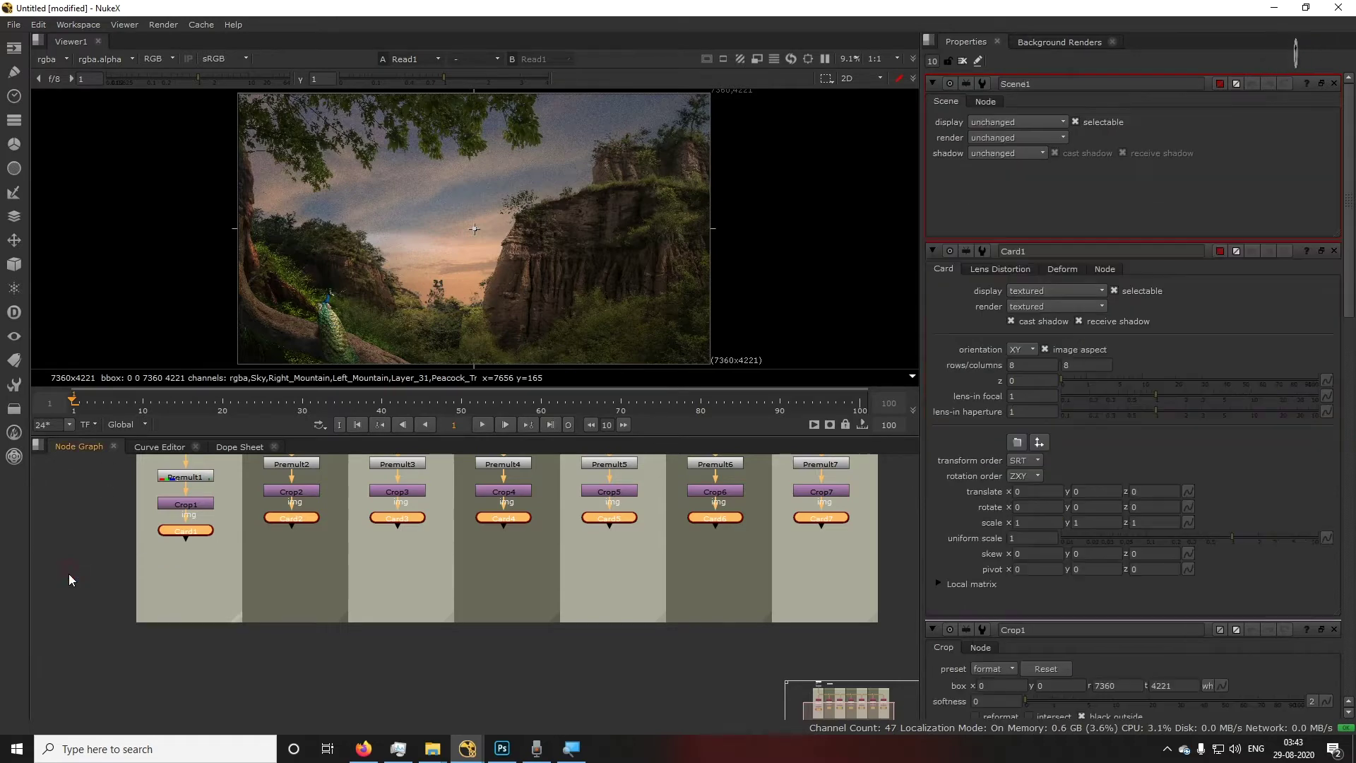
Place the Scene node below the Card nodes, vertically aligned with the Layer 31 branch's Card4
left_click_drag(826, 551, 523, 618)
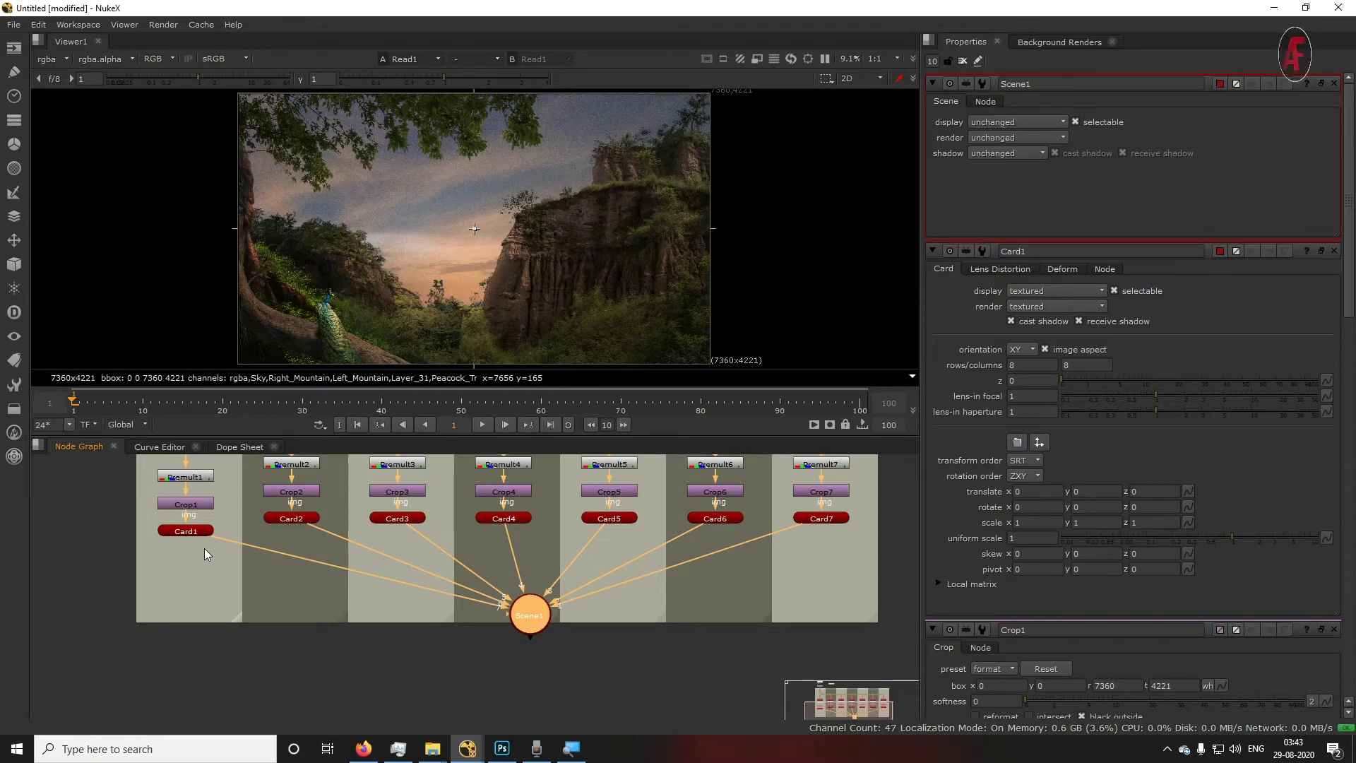
left_click_drag(520, 622, 485, 630)
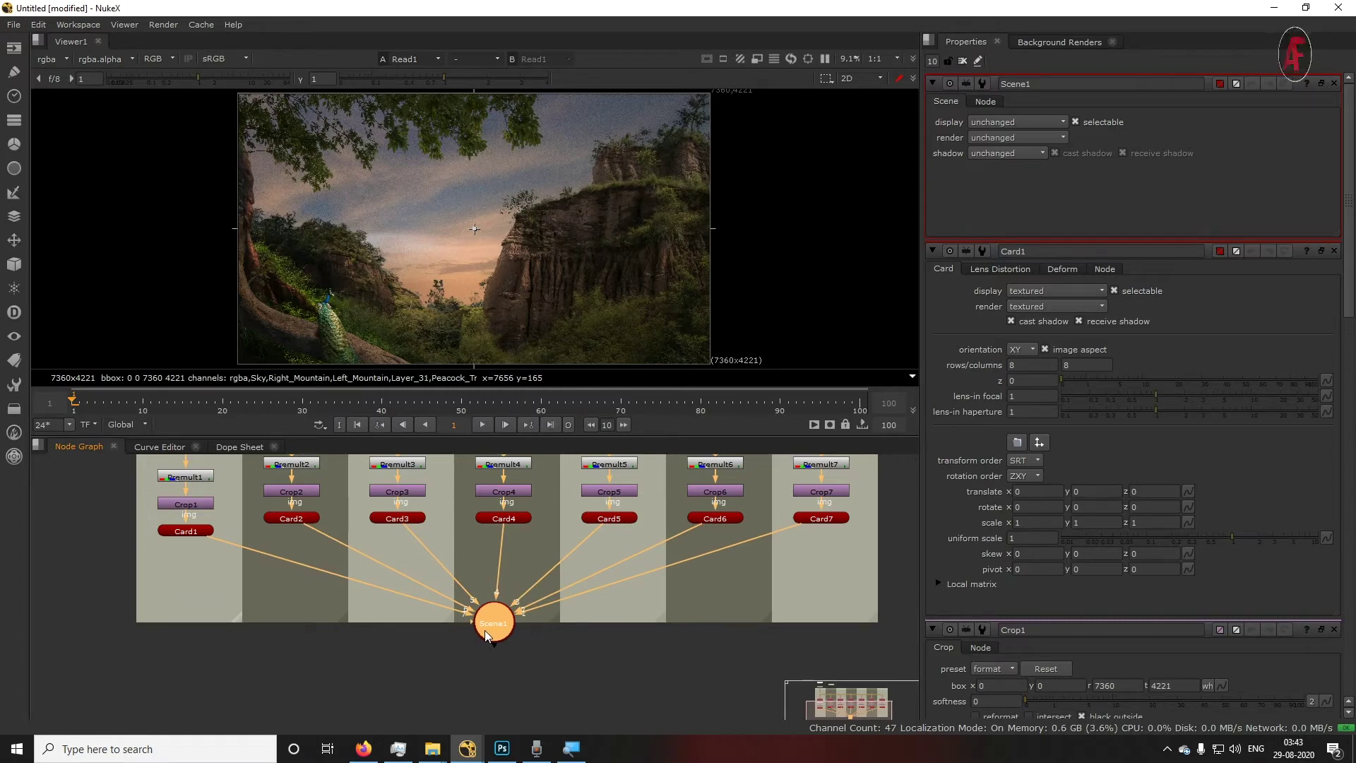
left_click_drag(485, 631, 498, 596)
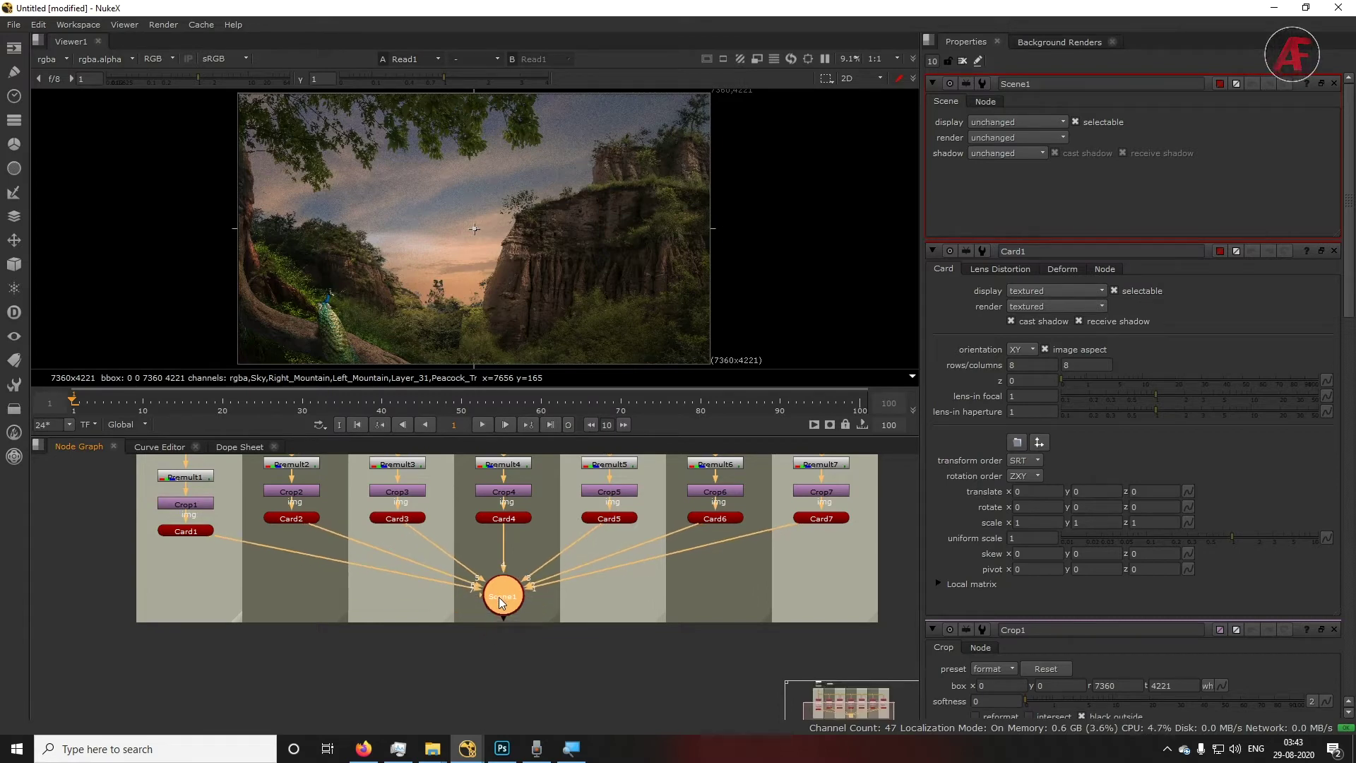
middle_click_drag(548, 671, 546, 673)
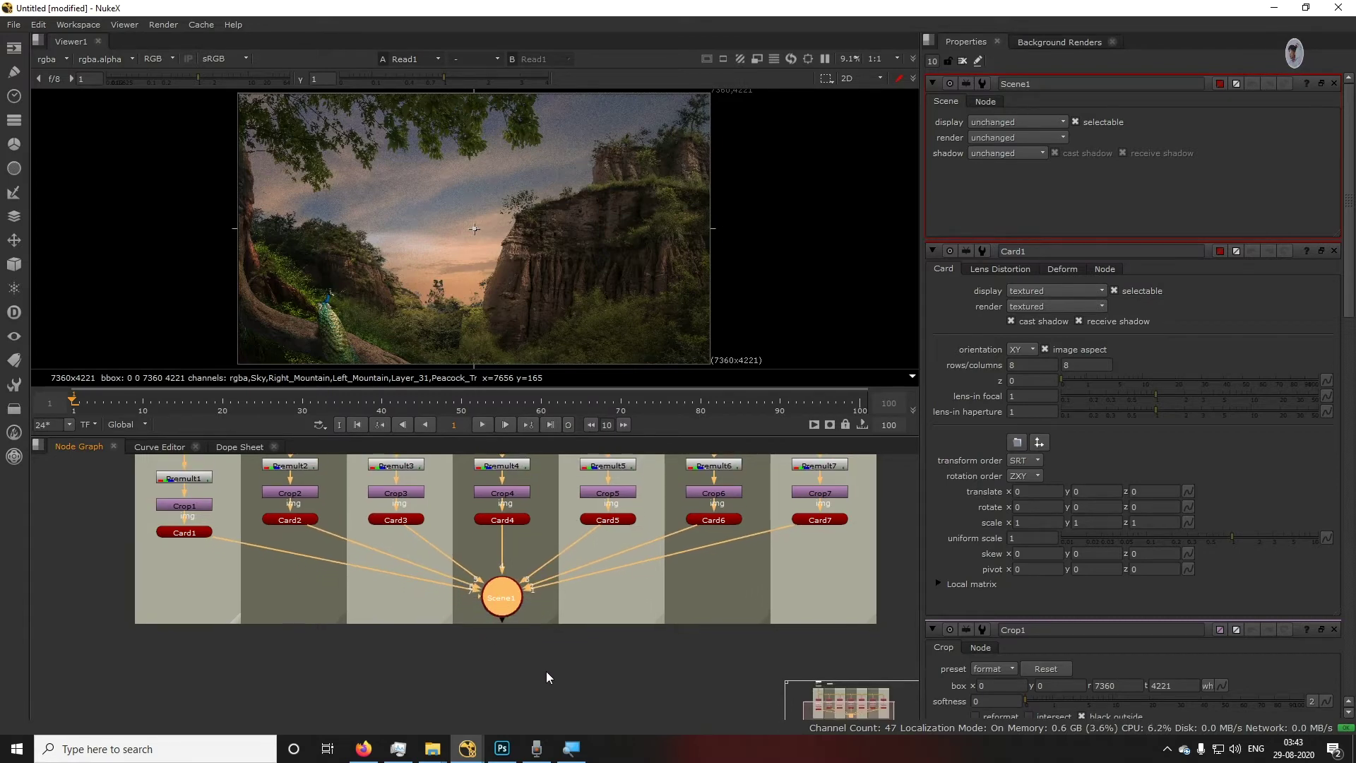
Switch the viewer to 3D and show the stacked cards enlarged from an angled view
left_click(871, 83)
left_click(869, 103)
scroll(571, 291, "up", 5)
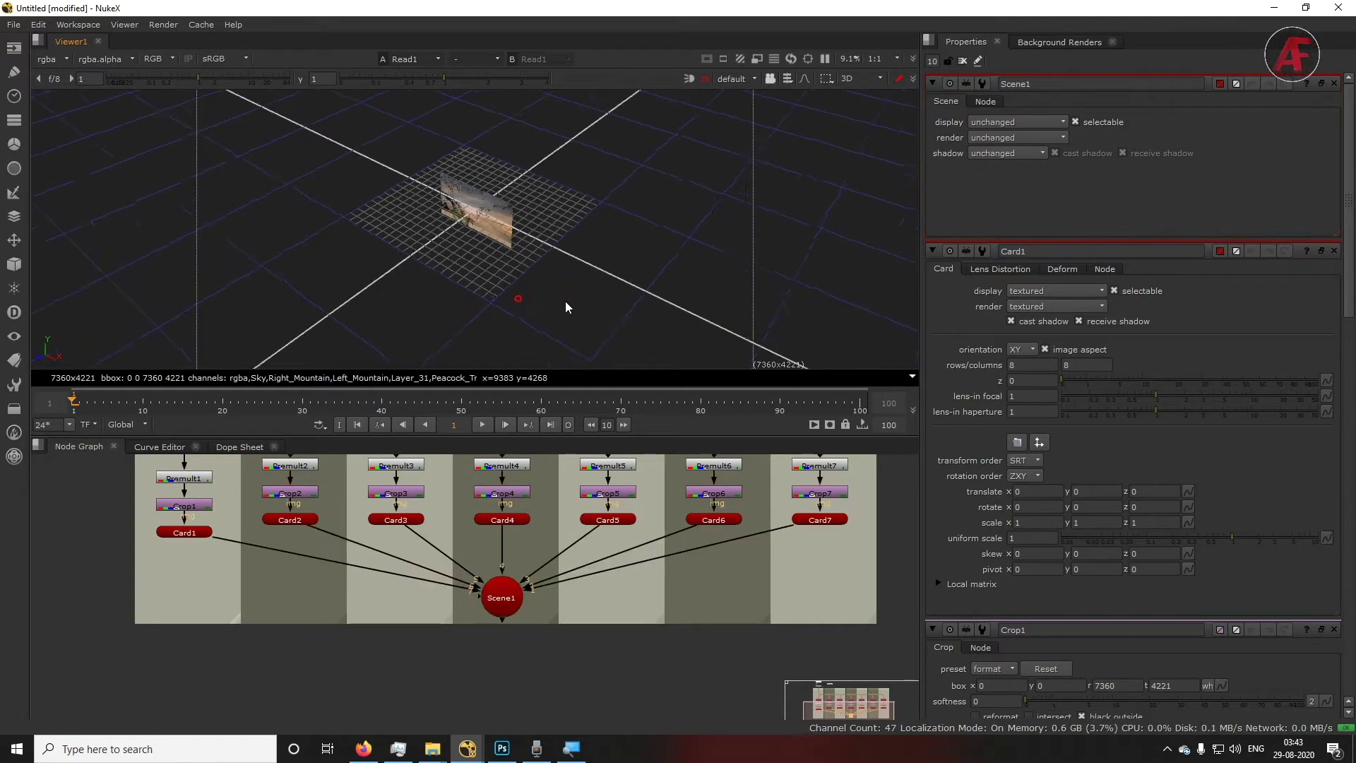
right_click_drag(413, 294, 360, 285, "alt")
scroll(529, 304, "down", 3)
scroll(523, 307, "down", 3)
scroll(470, 287, "up", 4)
right_click_drag(471, 286, 418, 295, "alt")
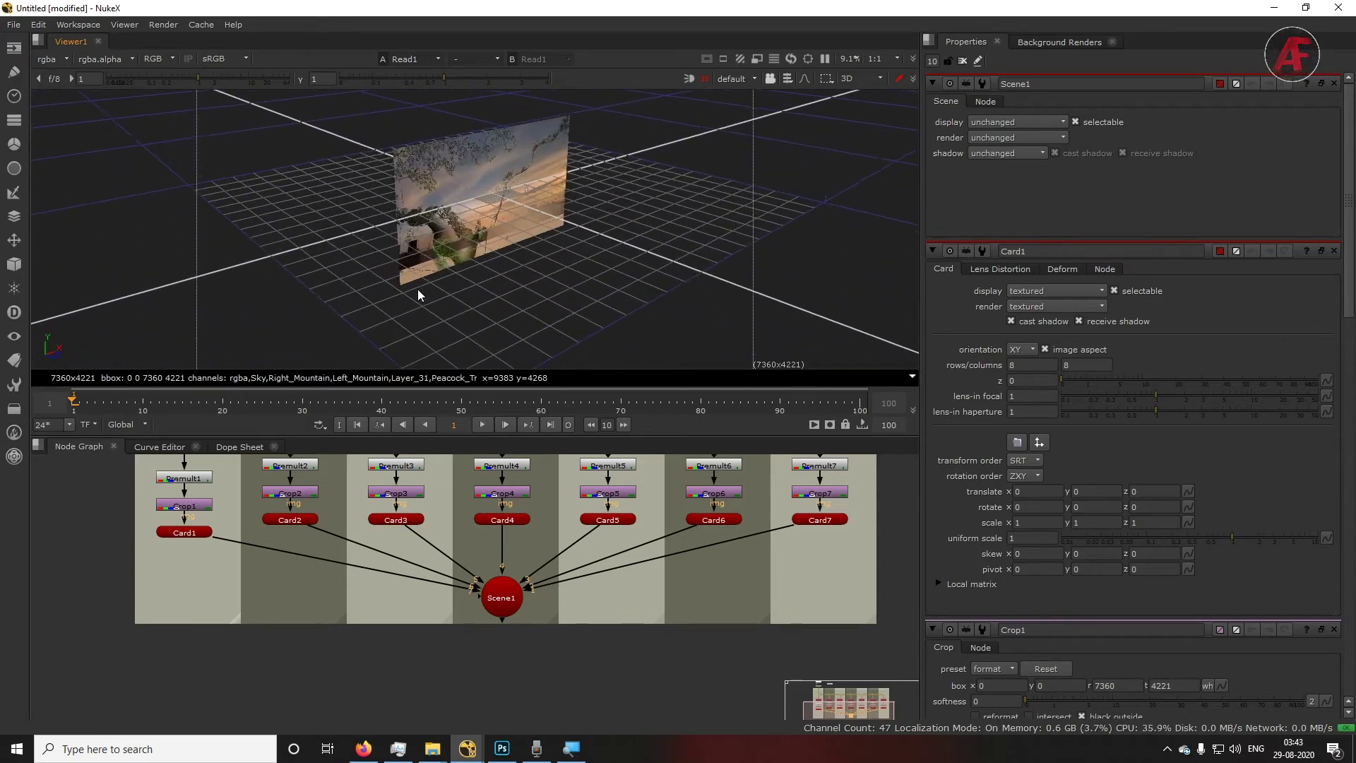
right_click_drag(515, 312, 508, 339, "alt")
middle_click_drag(593, 608, 543, 644)
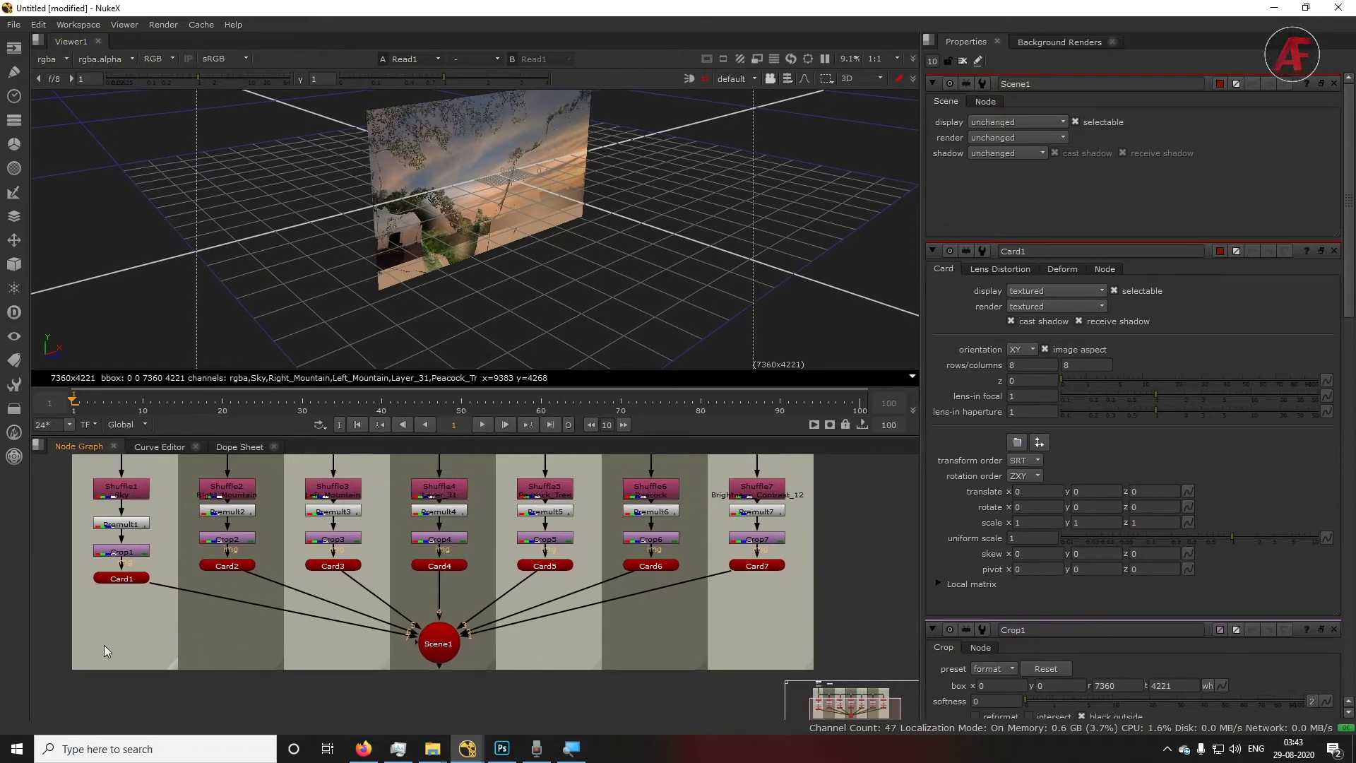
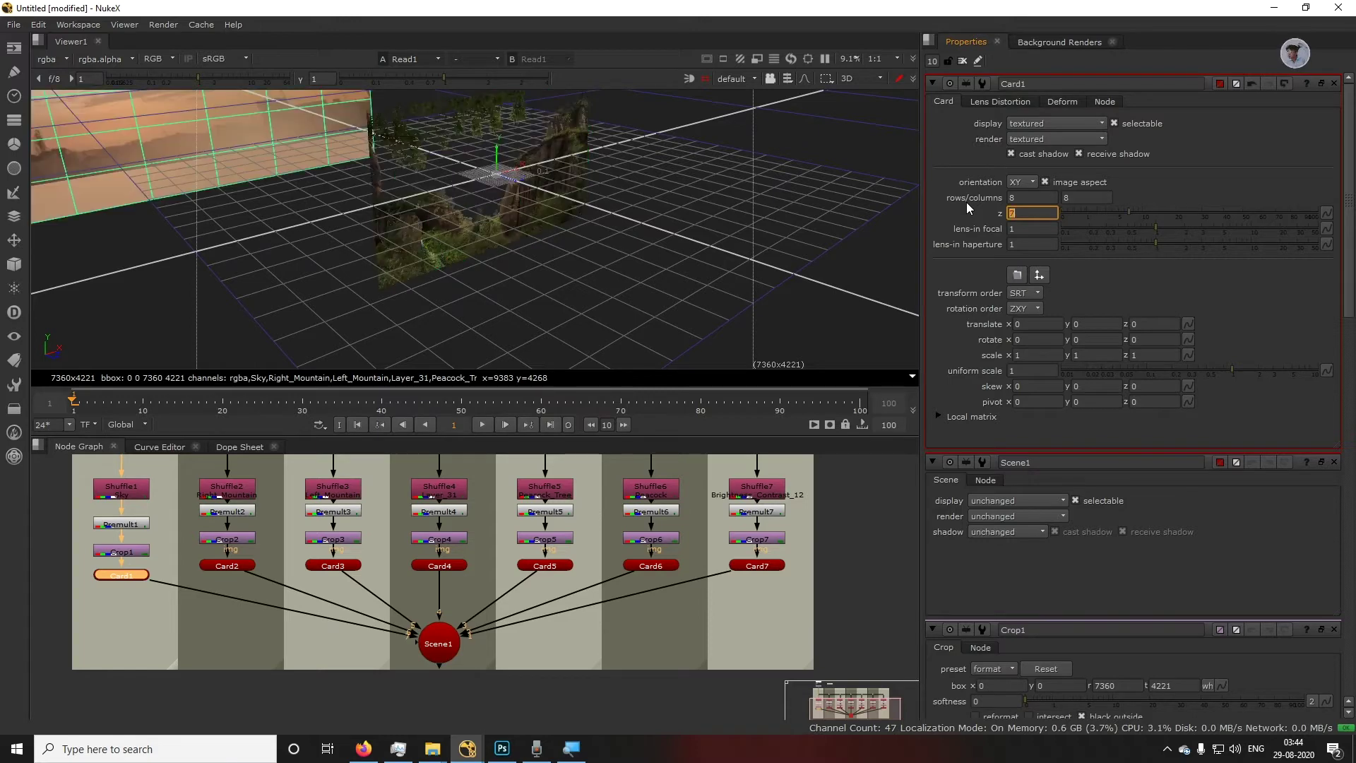
Set the z value of the Right Mountain branch's Card2 to 6
left_click_drag(614, 264, 522, 318, "ctrl")
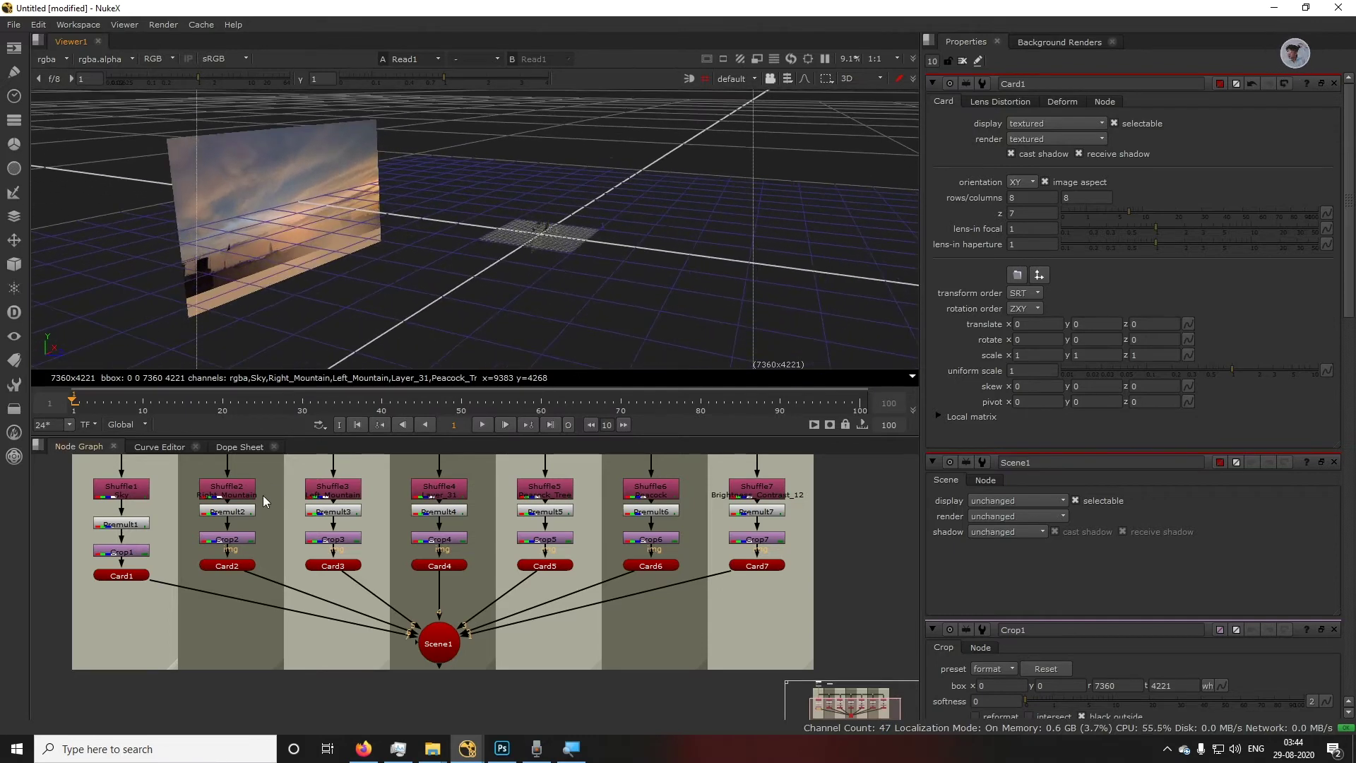
double_click(236, 569)
left_click(1025, 213)
type("6")
key("Return")
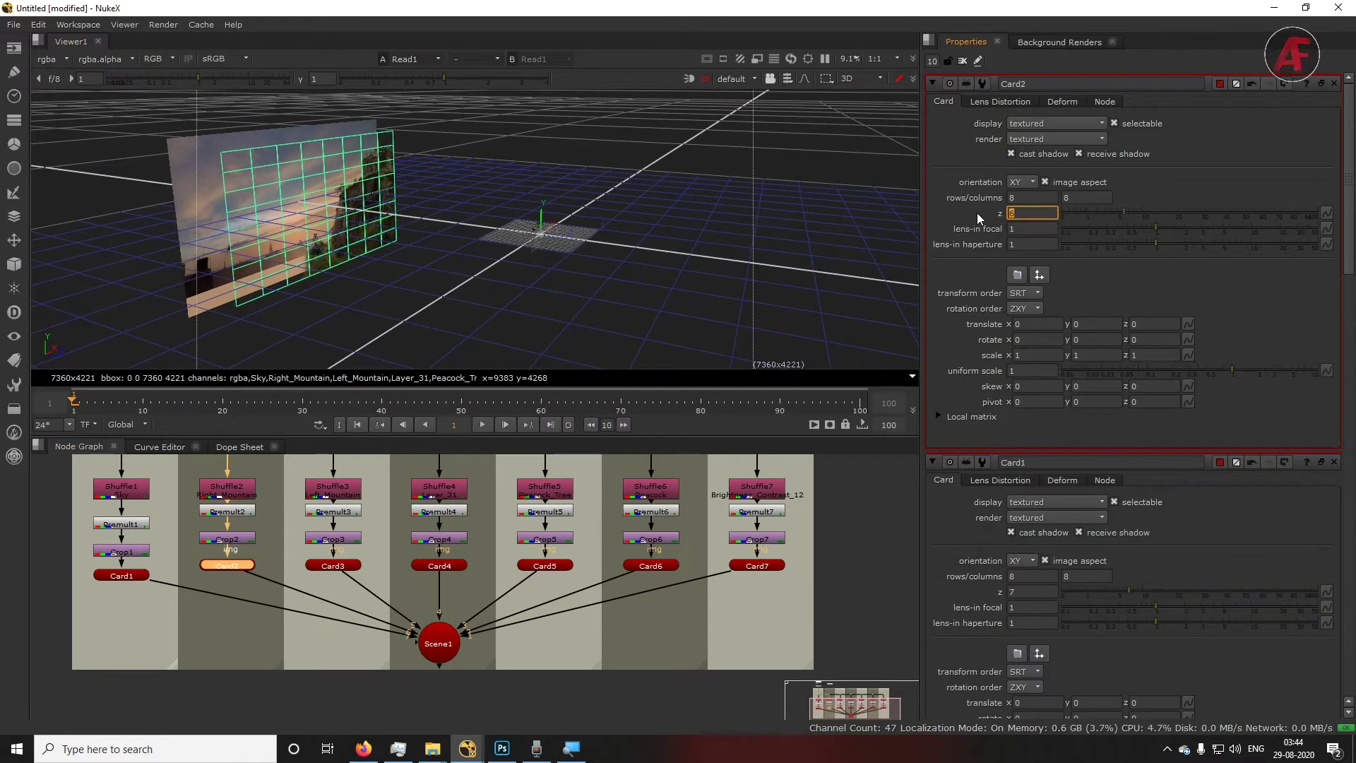
Set the z value of the Left Mountain branch's Card3 to 5
double_click(324, 566)
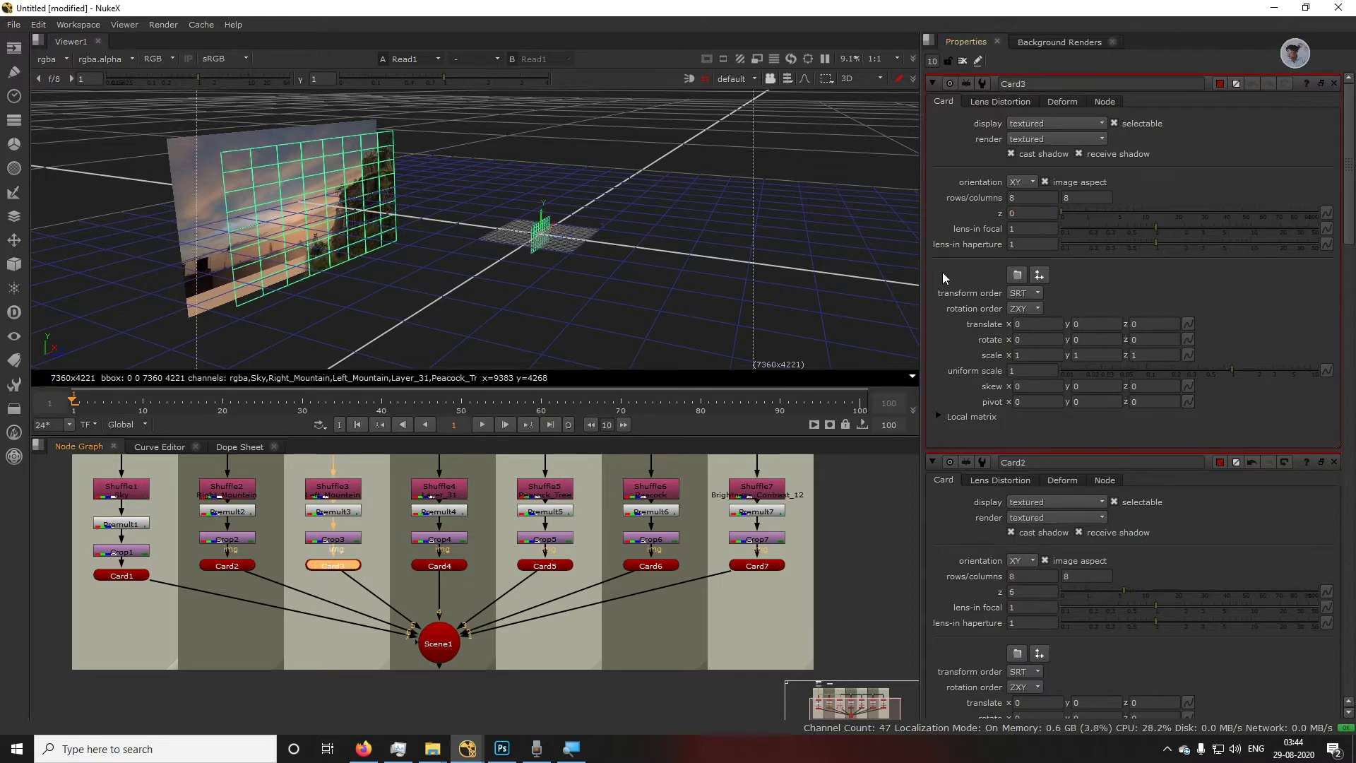
type("5")
key("Return")
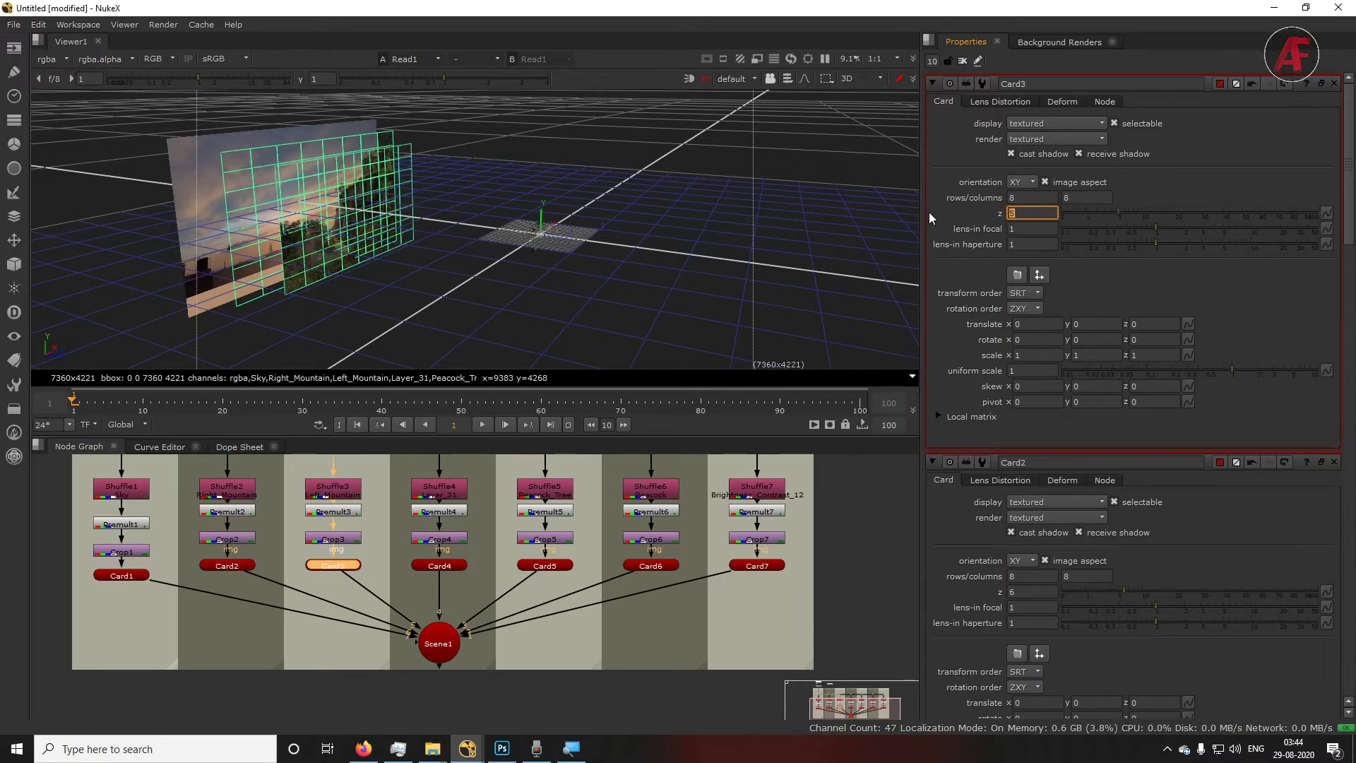
Set the z value of the Layer 31 branch's Card4 to 4
double_click(445, 565)
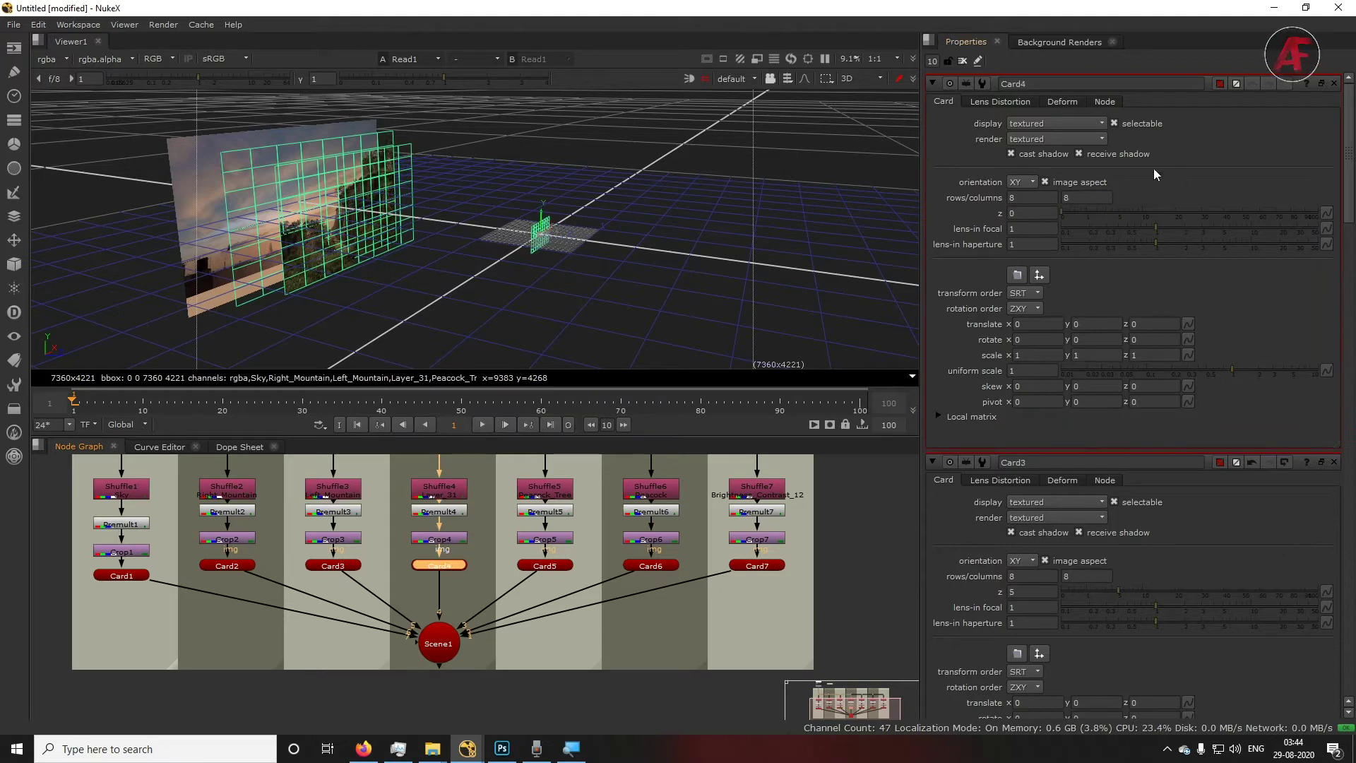
left_click(1036, 213)
type("4")
key("Return")
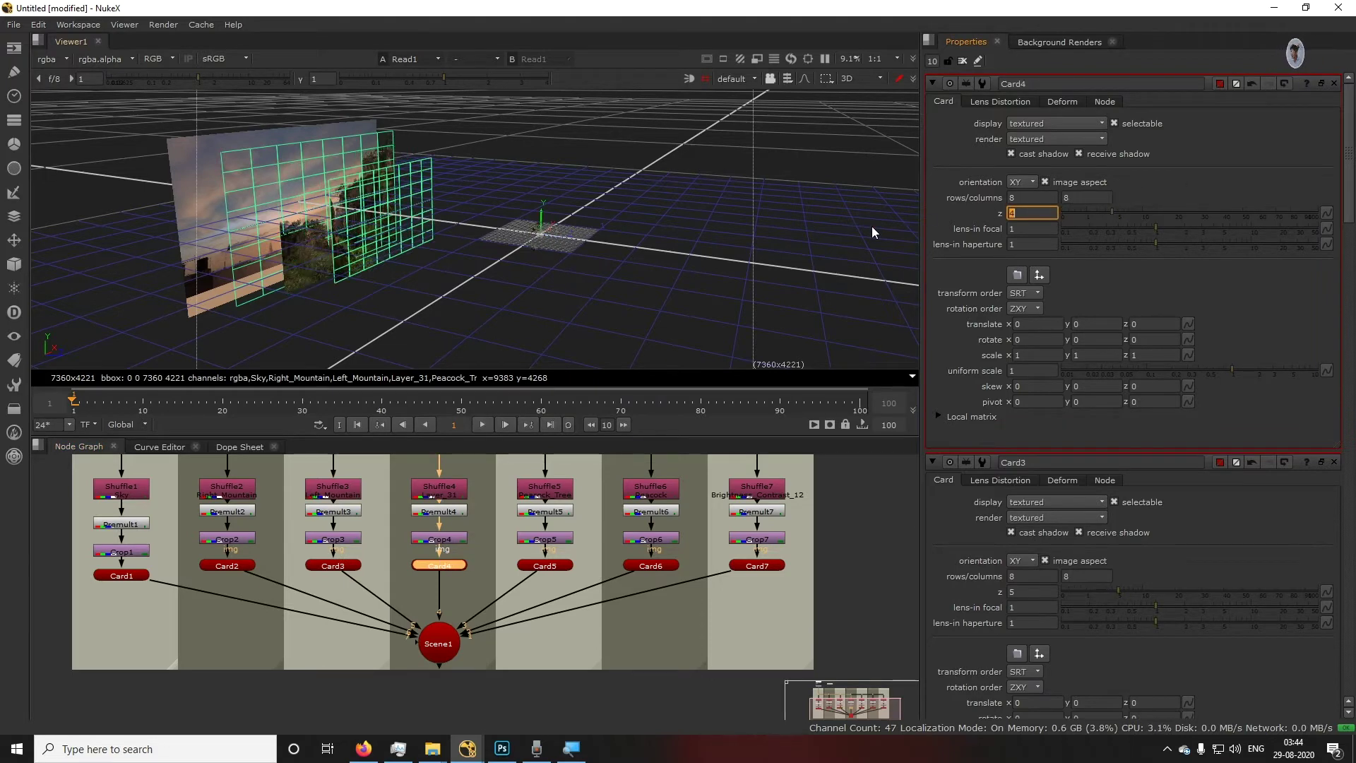
Set the z value of the Peacock Tree branch's Card5 to 3
double_click(561, 565)
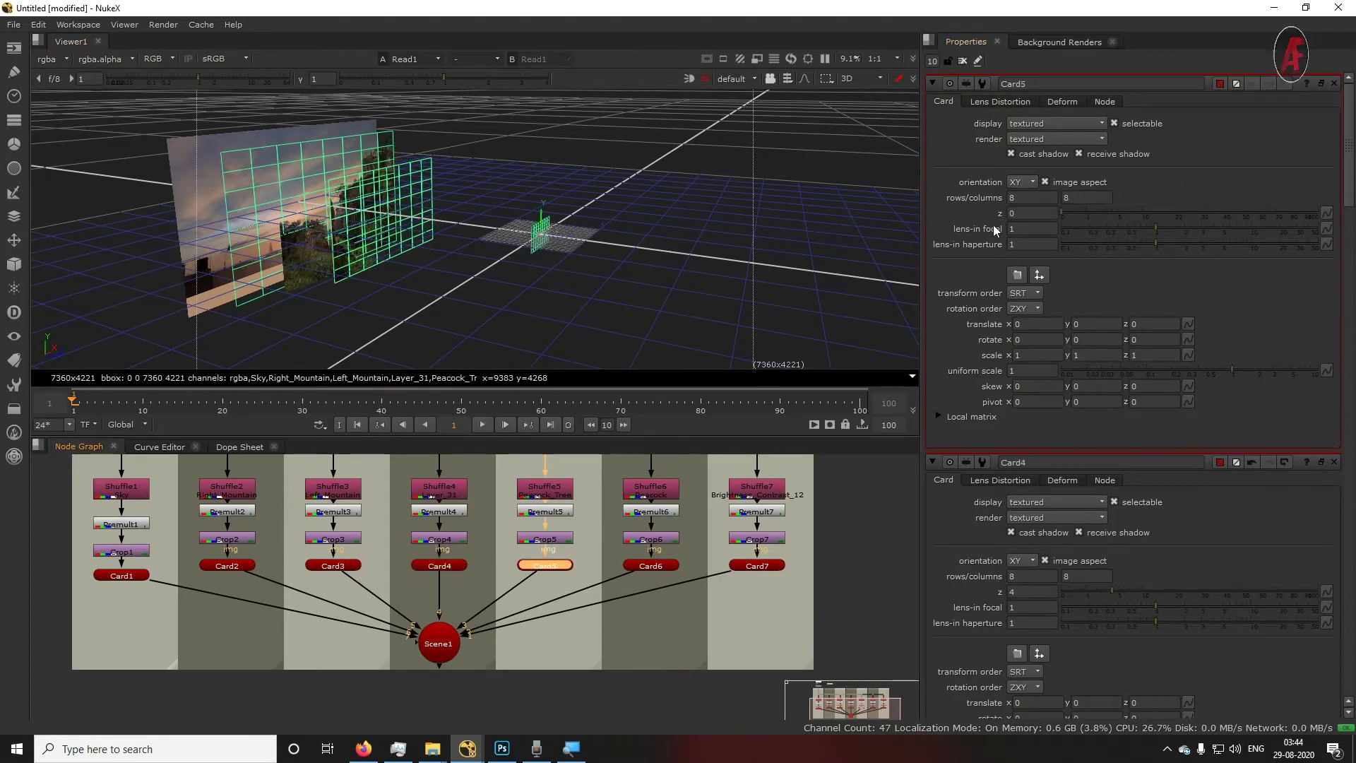
left_click(1033, 212)
type("3")
key("Return")
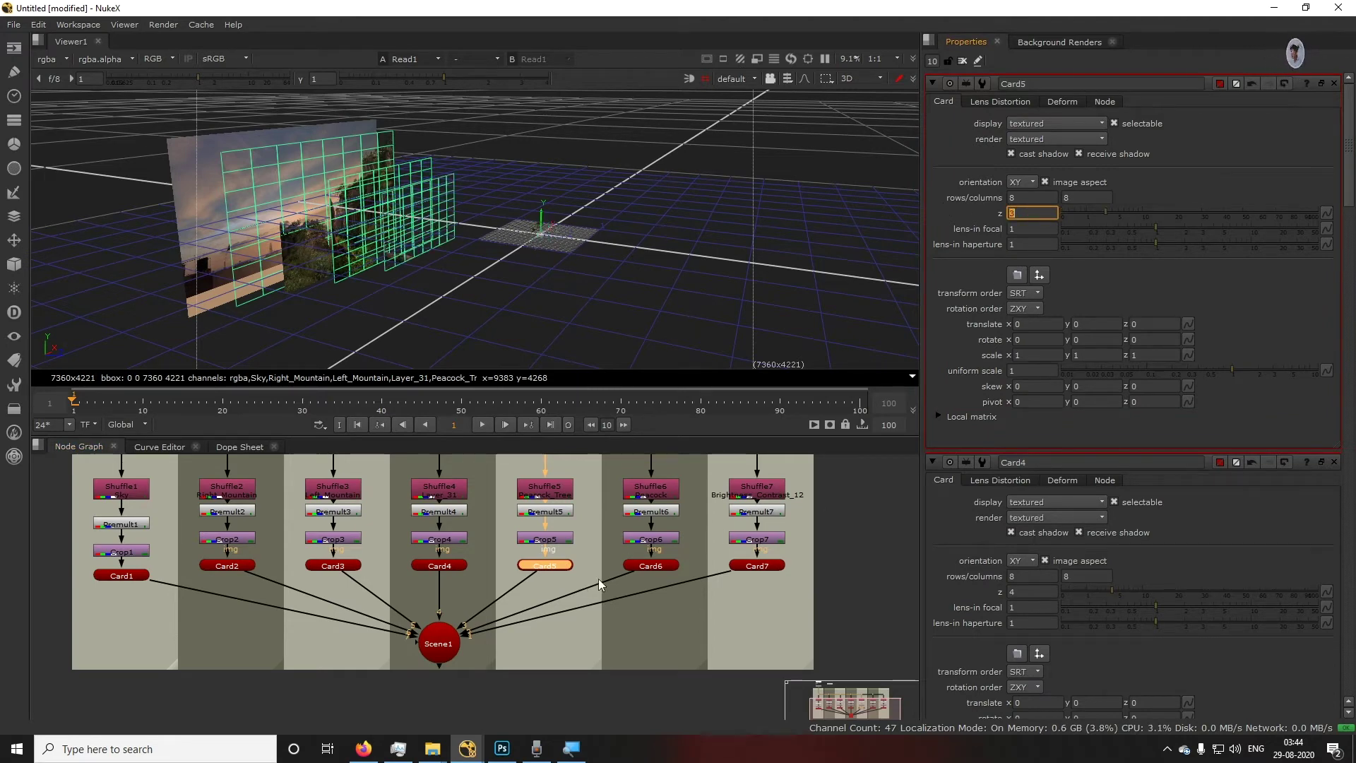
Set the z value of the Peacock branch's Card6 to 2
double_click(662, 566)
left_click(1052, 214)
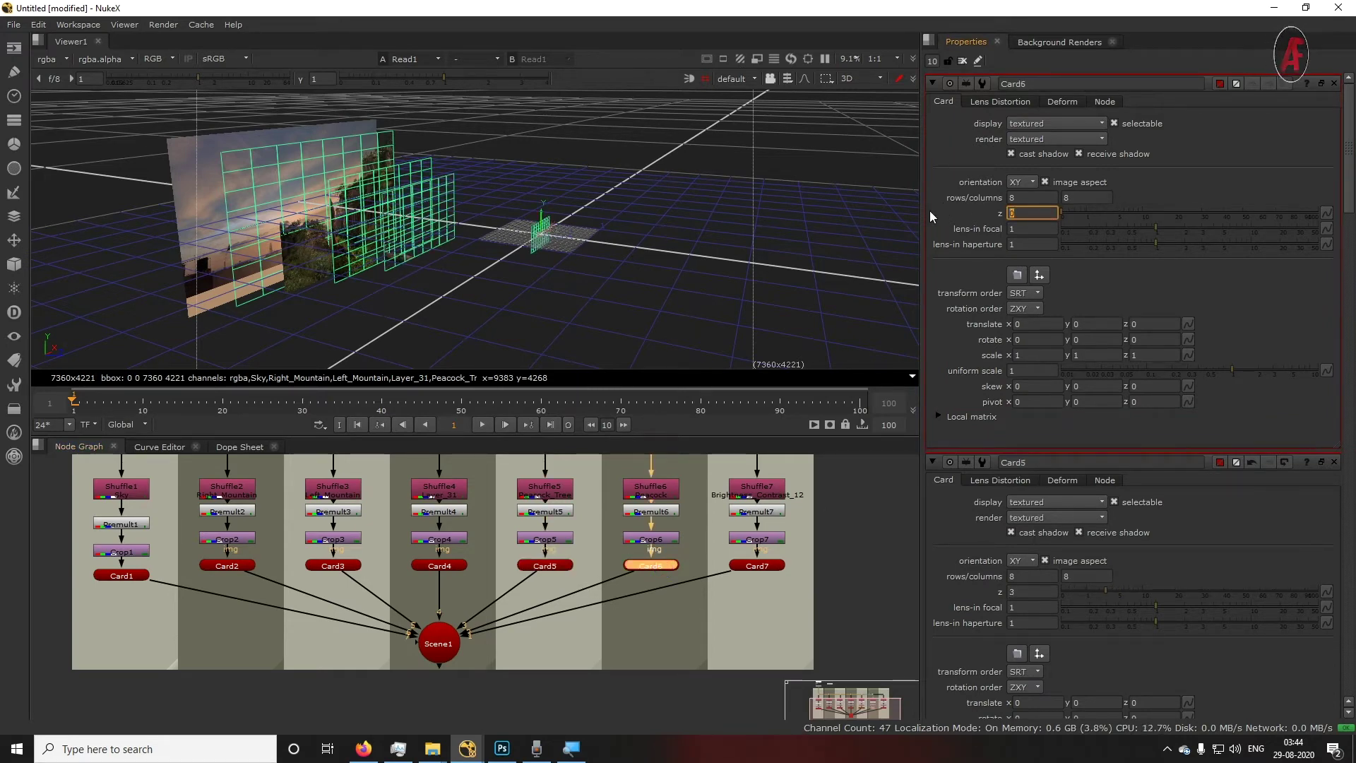
type("2")
key("Return")
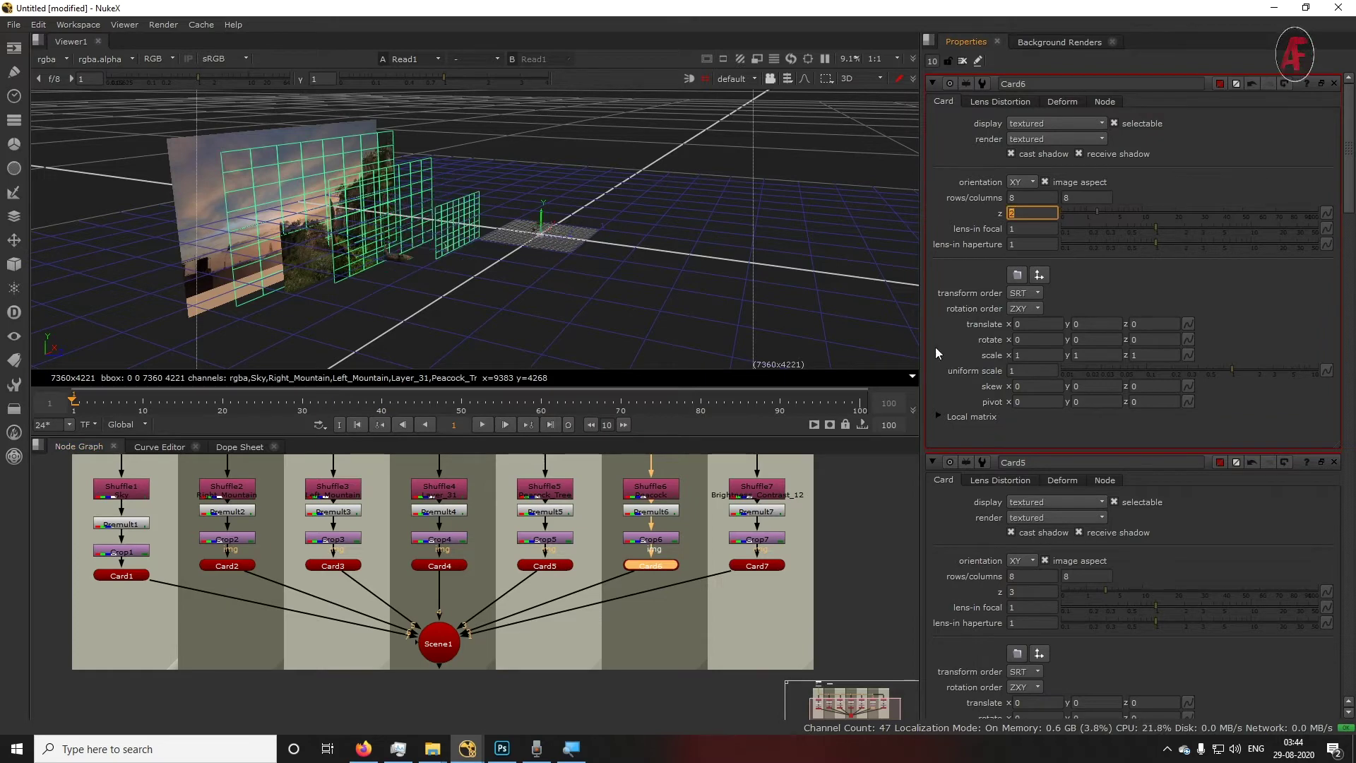
Set the z value of the Brightness/Contrast 12 branch's Card7 to 1
double_click(758, 565)
left_click(1044, 213)
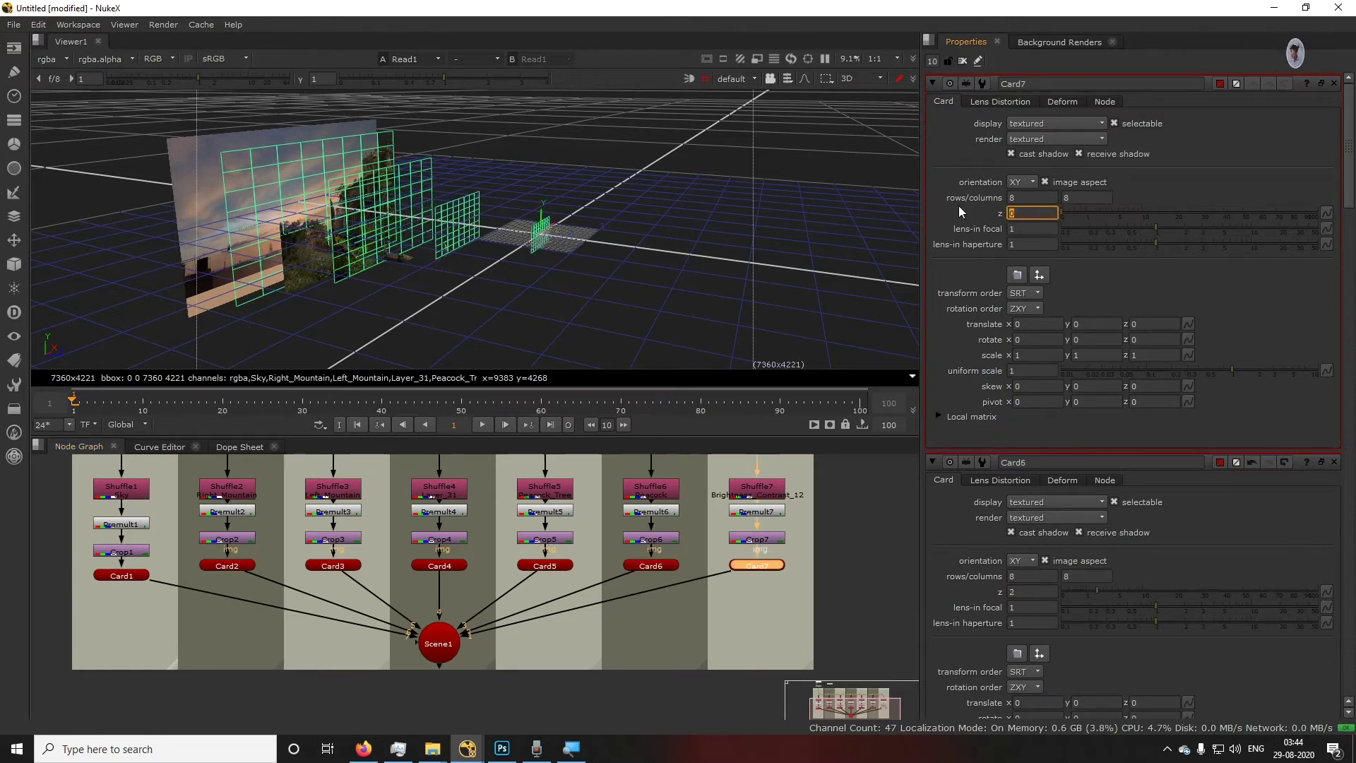
type("1")
key("Return")
Move the Scene node slightly farther below Card4 in the node graph
scroll(524, 304, "up", 5)
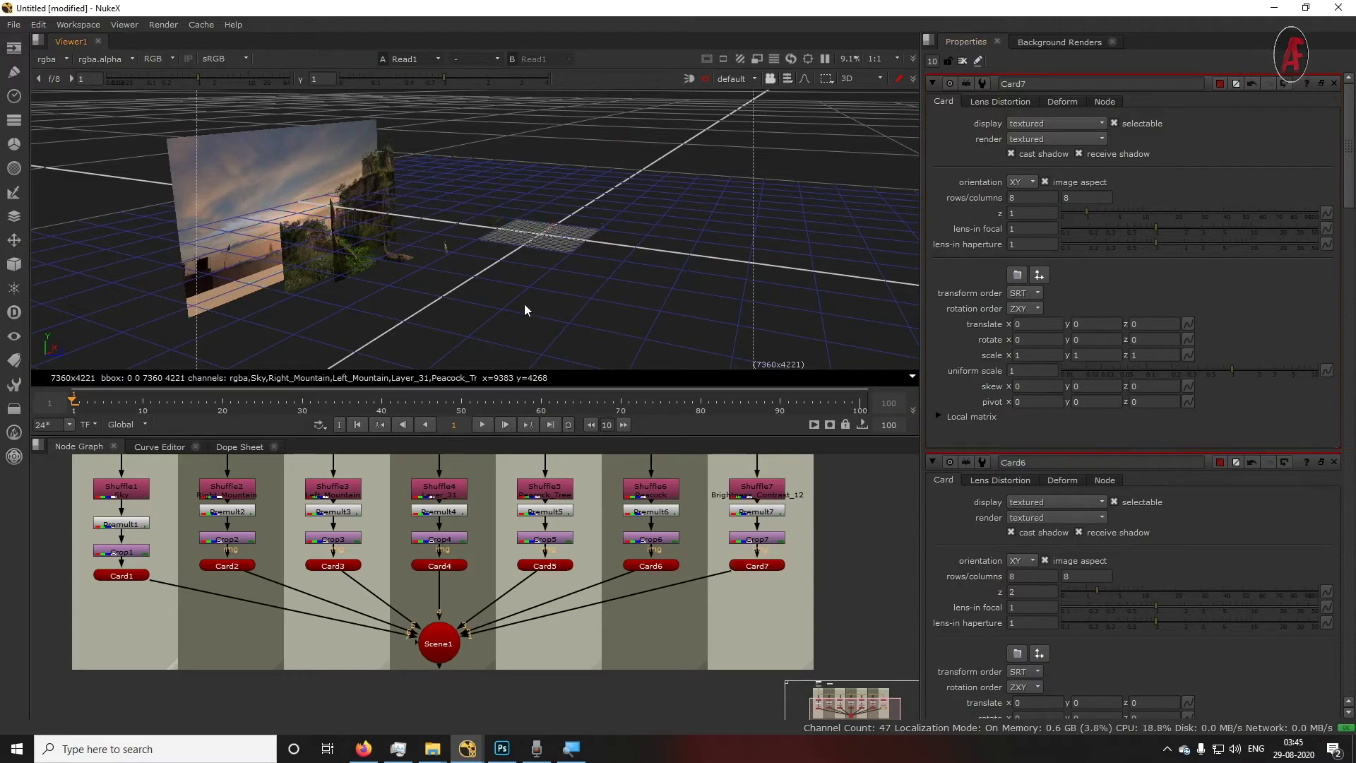
key("space")
left_click_drag(798, 425, 620, 442, "ctrl")
key("space")
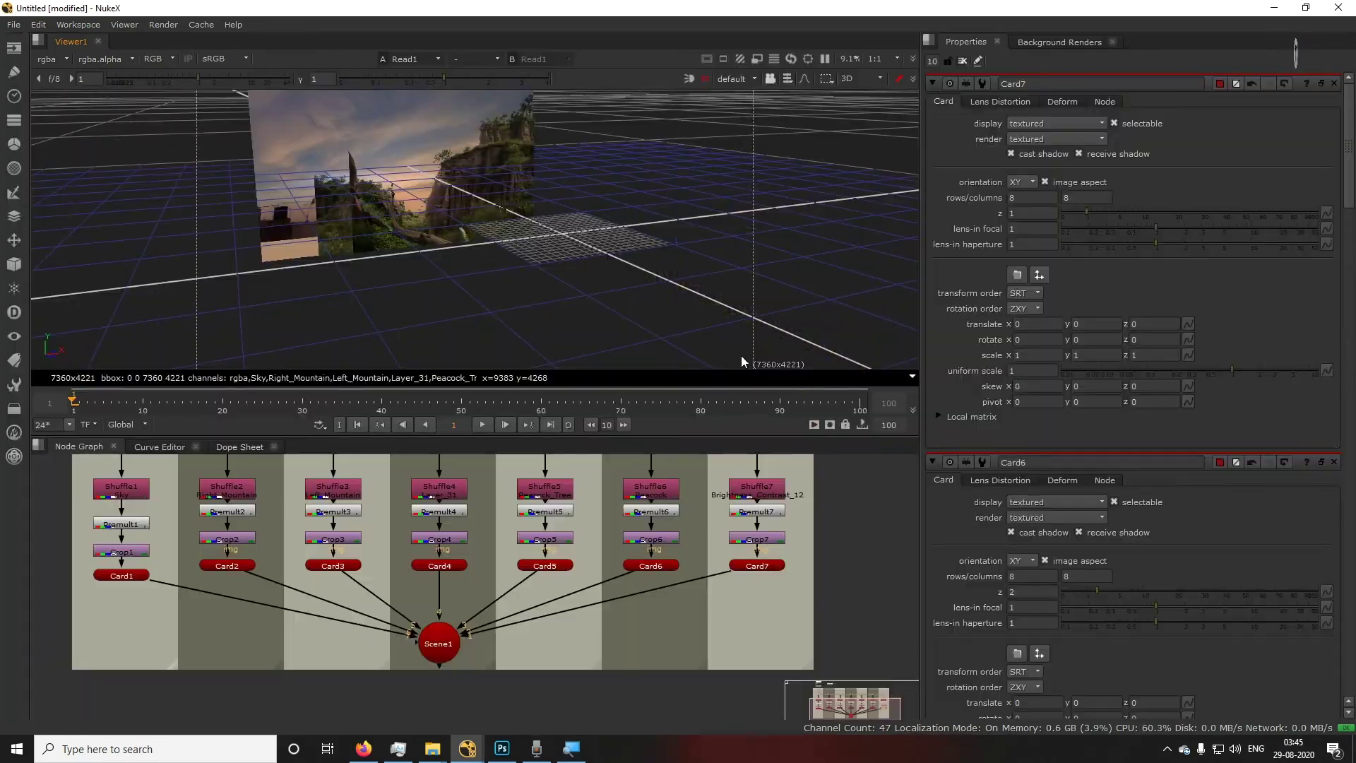
key("space")
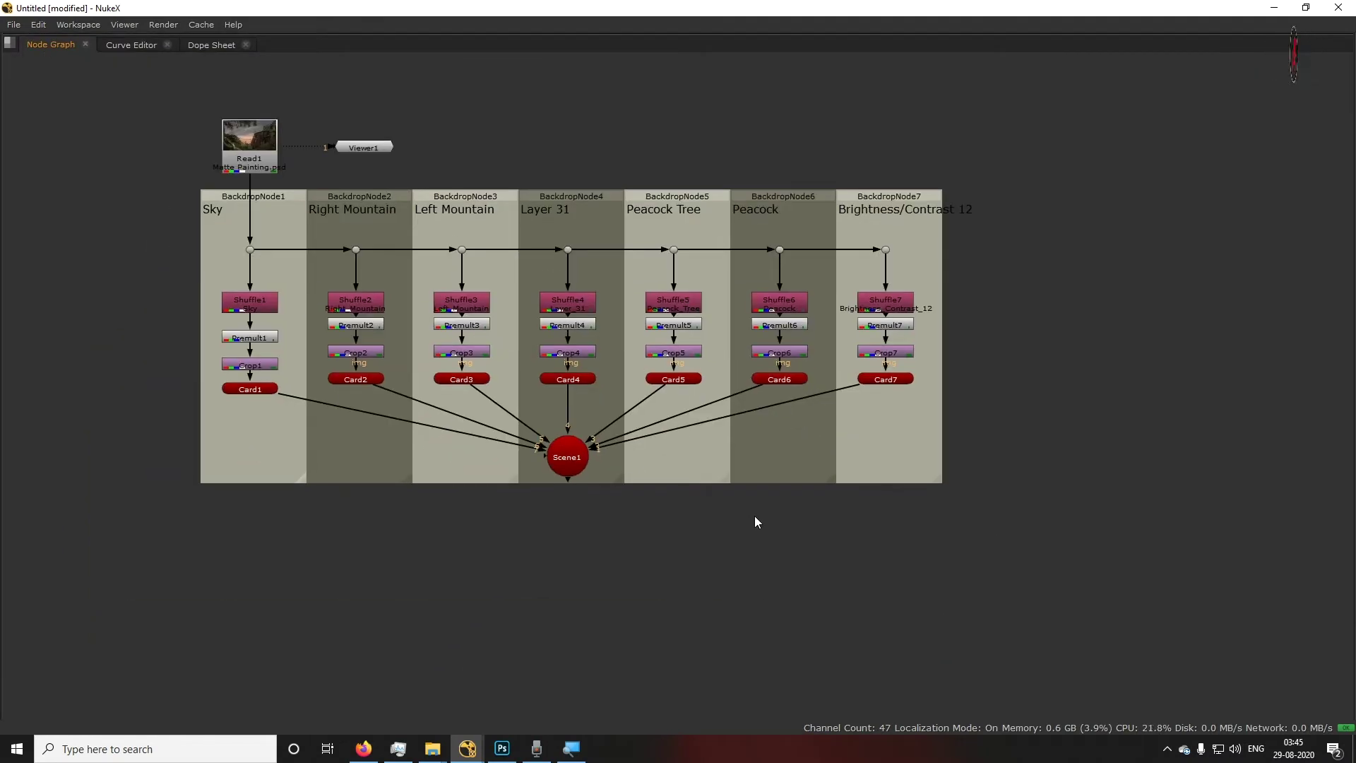
middle_click_drag(755, 523, 760, 481)
left_click(580, 451)
left_click_drag(579, 450, 584, 436)
key("space")
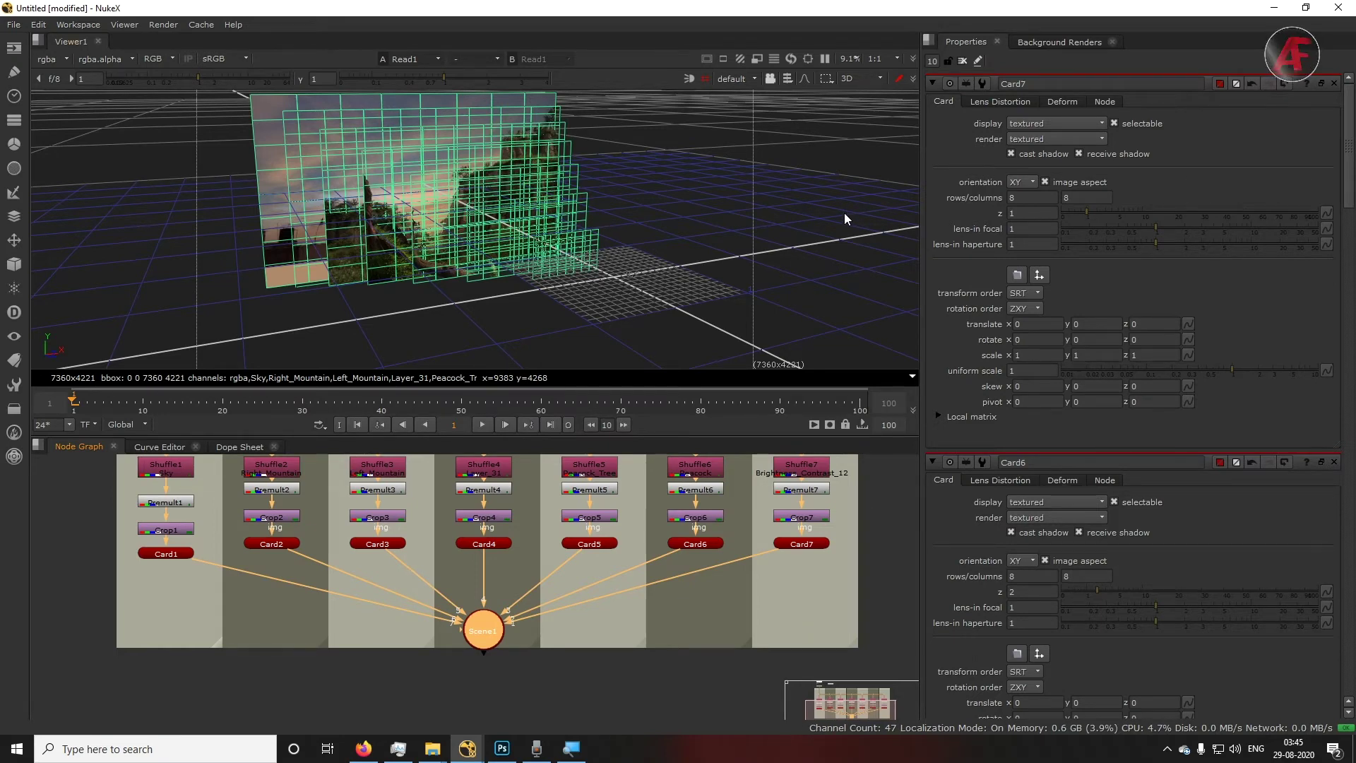
Add a Camera node and place it below the backdrops, to the left of the Scene node
left_click(698, 171)
left_click_drag(698, 172, 512, 277, "ctrl")
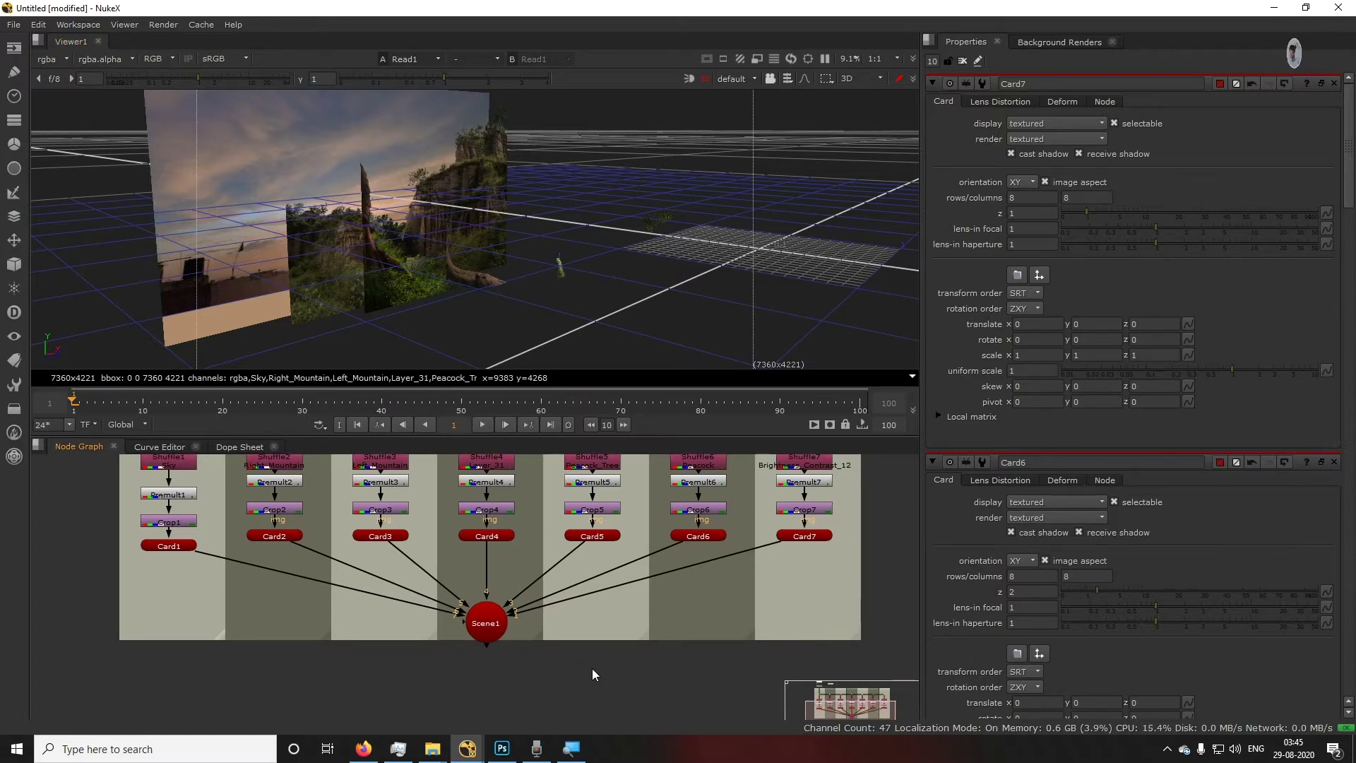
key("Tab")
type("came")
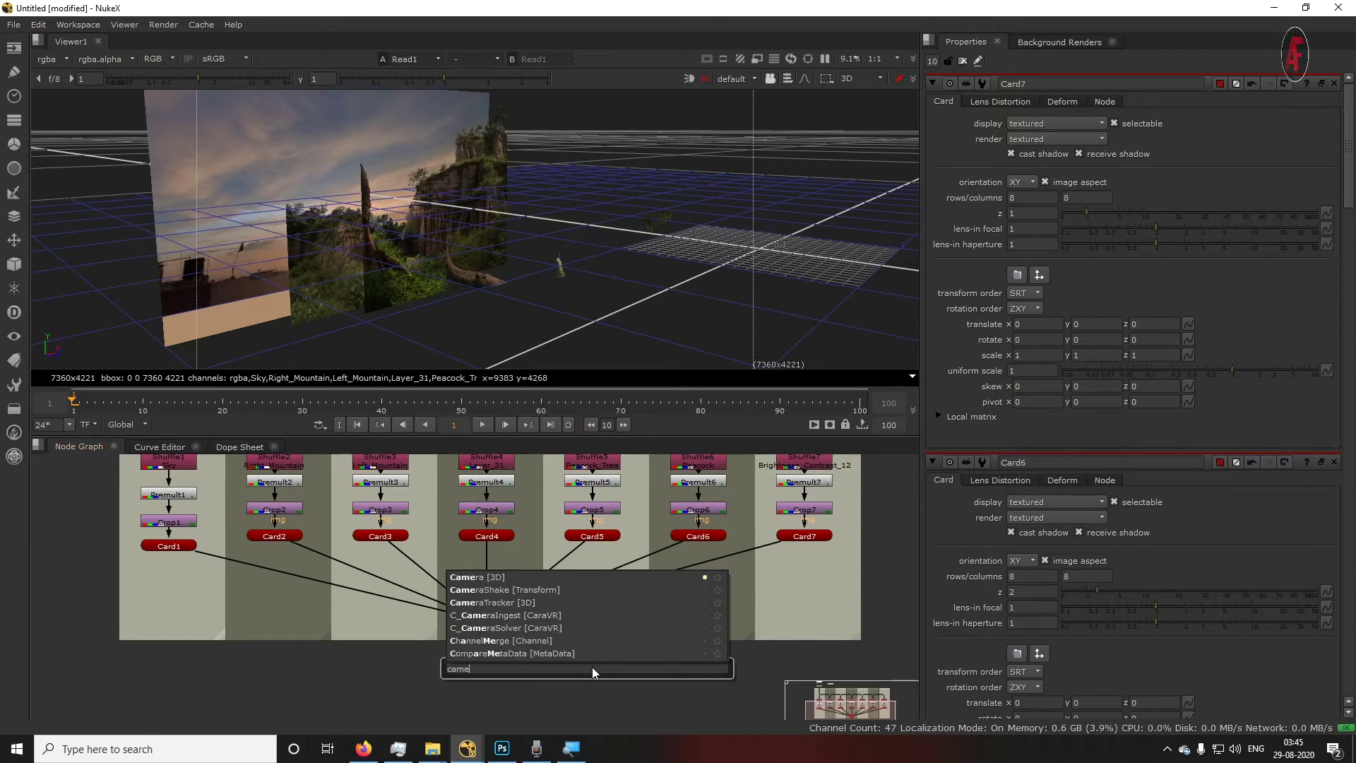
key("Return")
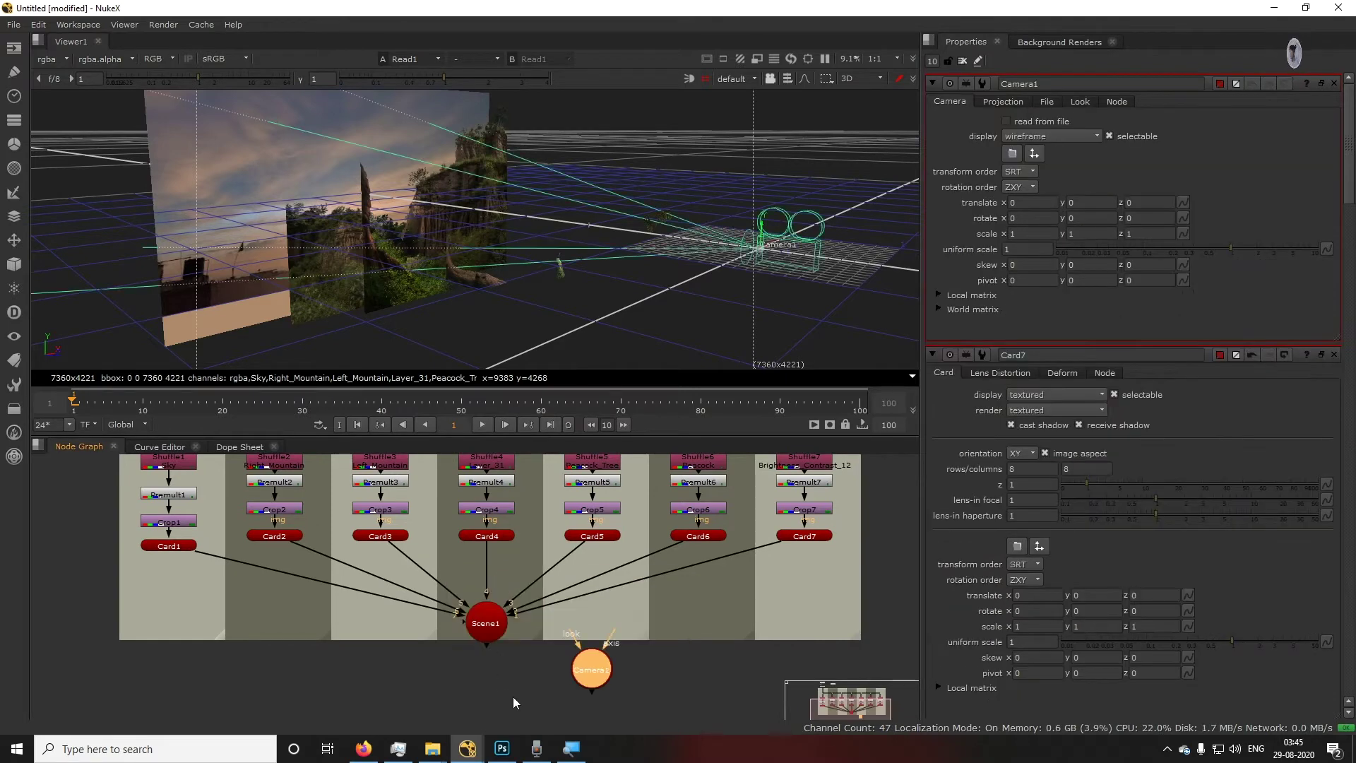
left_click_drag(588, 676, 312, 691)
middle_click_drag(469, 684, 471, 601)
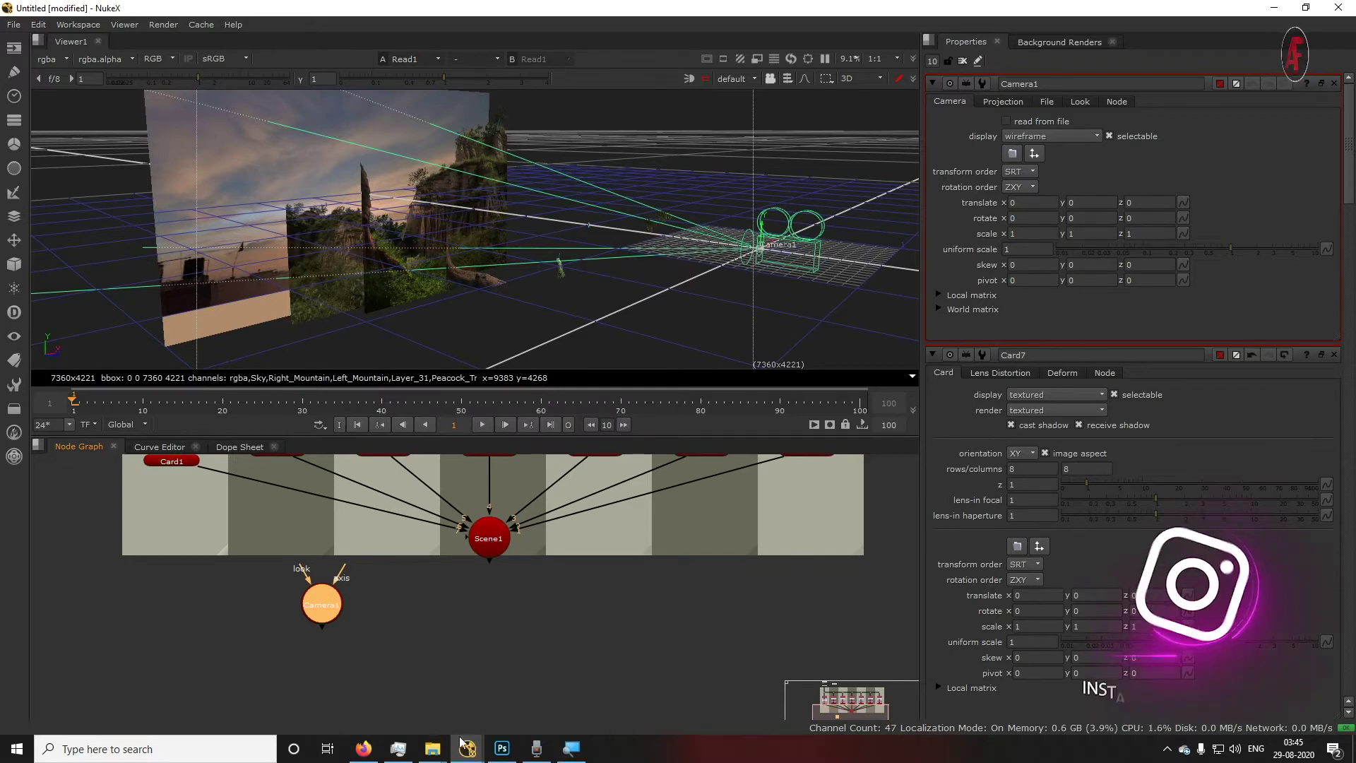
Add a ScanlineRender node under the Scene node, connecting its cam input to Camera1 and its obj/scn input to Scene1
left_click(503, 667)
key("Tab")
type("scanli")
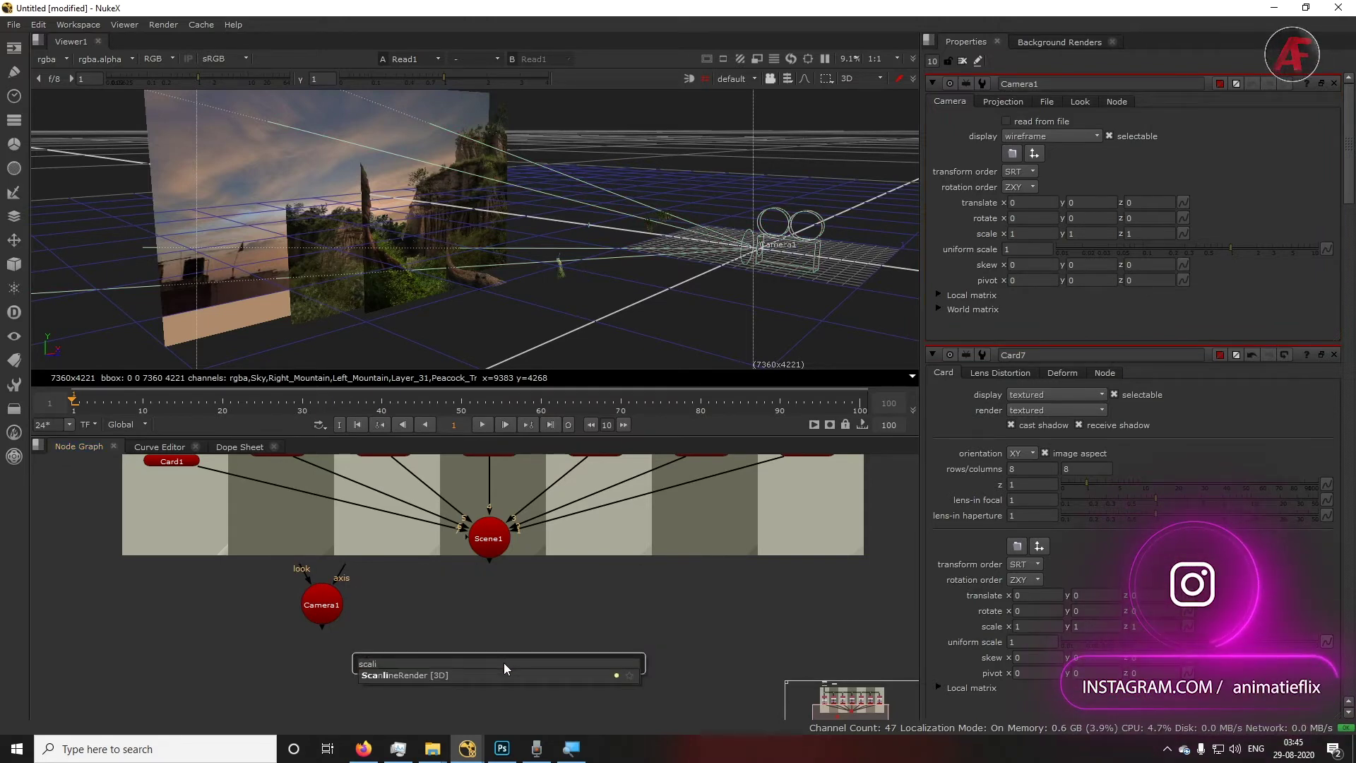
key("Down")
key("Return")
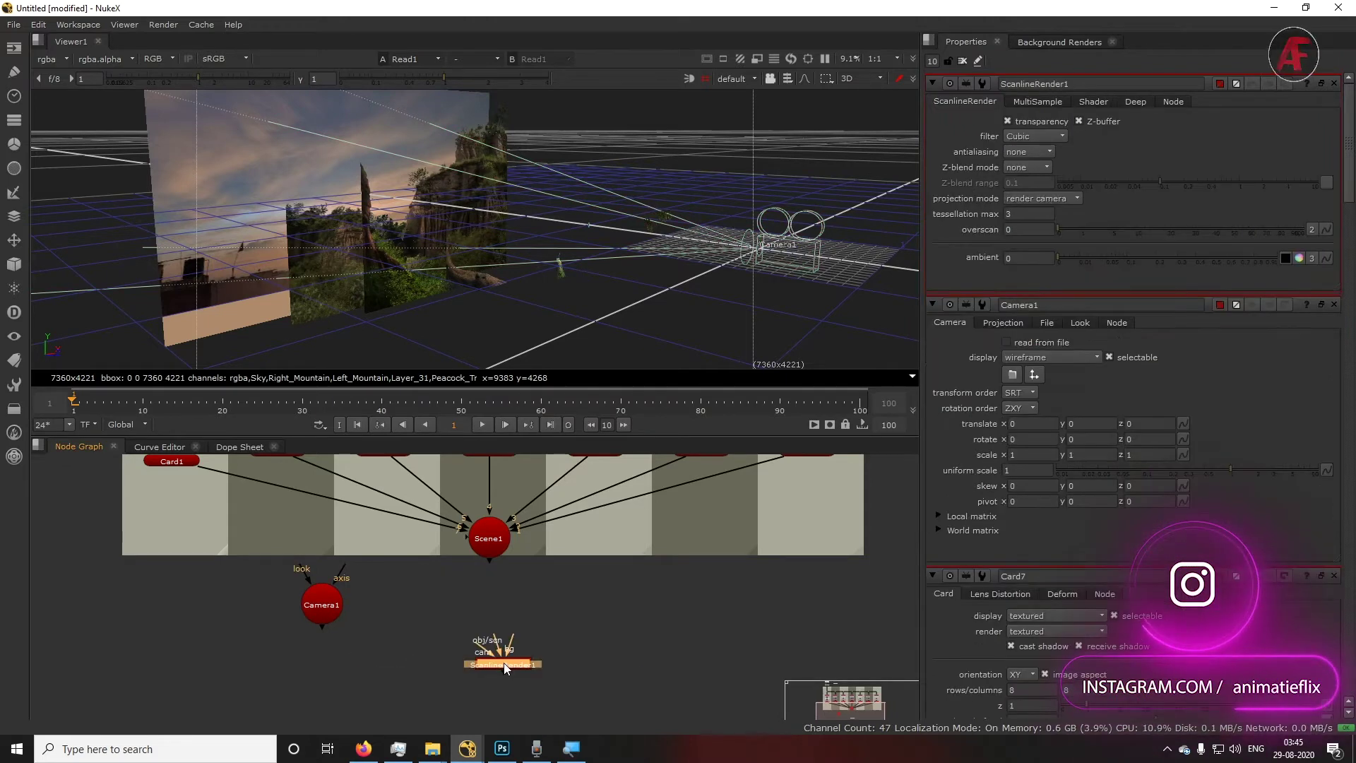
left_click_drag(469, 627, 334, 612)
left_click_drag(480, 616, 490, 544)
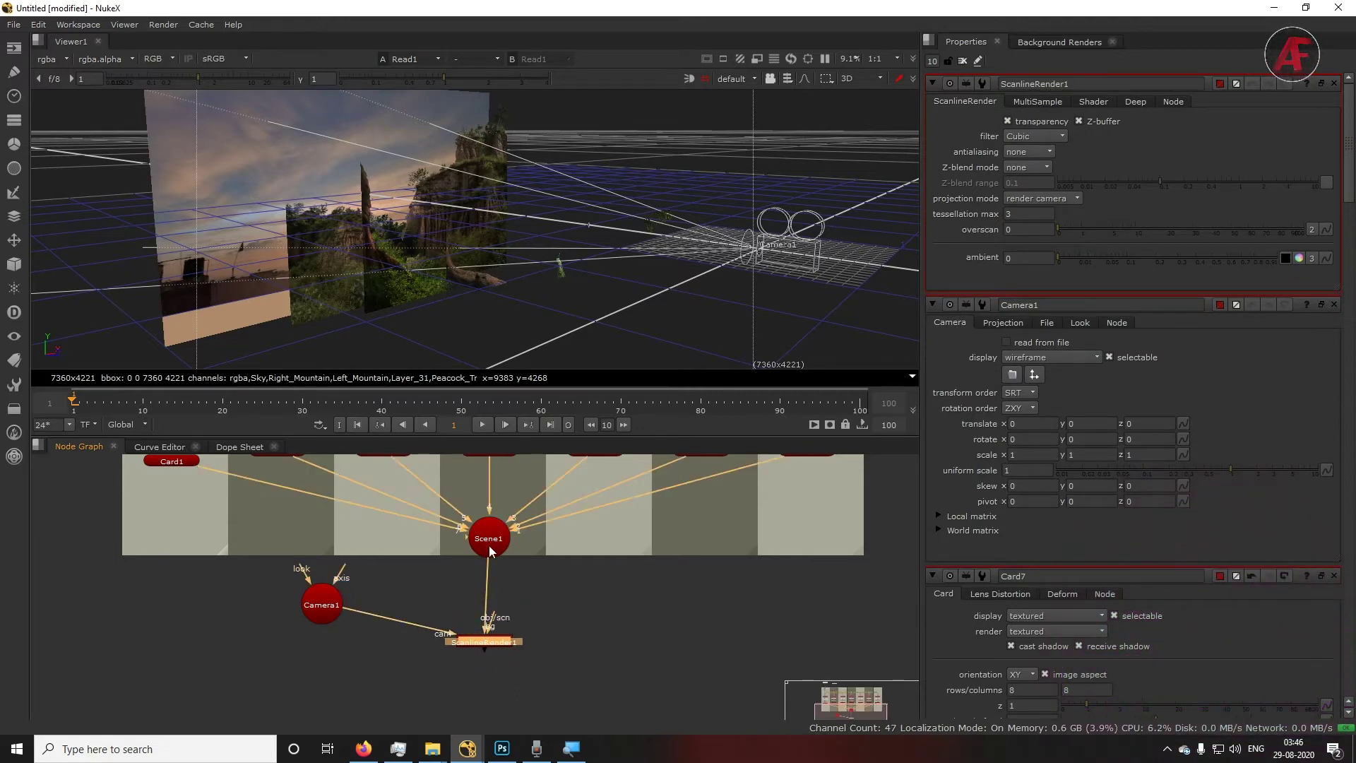
mouse_move(494, 643)
left_mouse_down()
mouse_move(489, 617)
mouse_move(503, 629)
left_mouse_up()
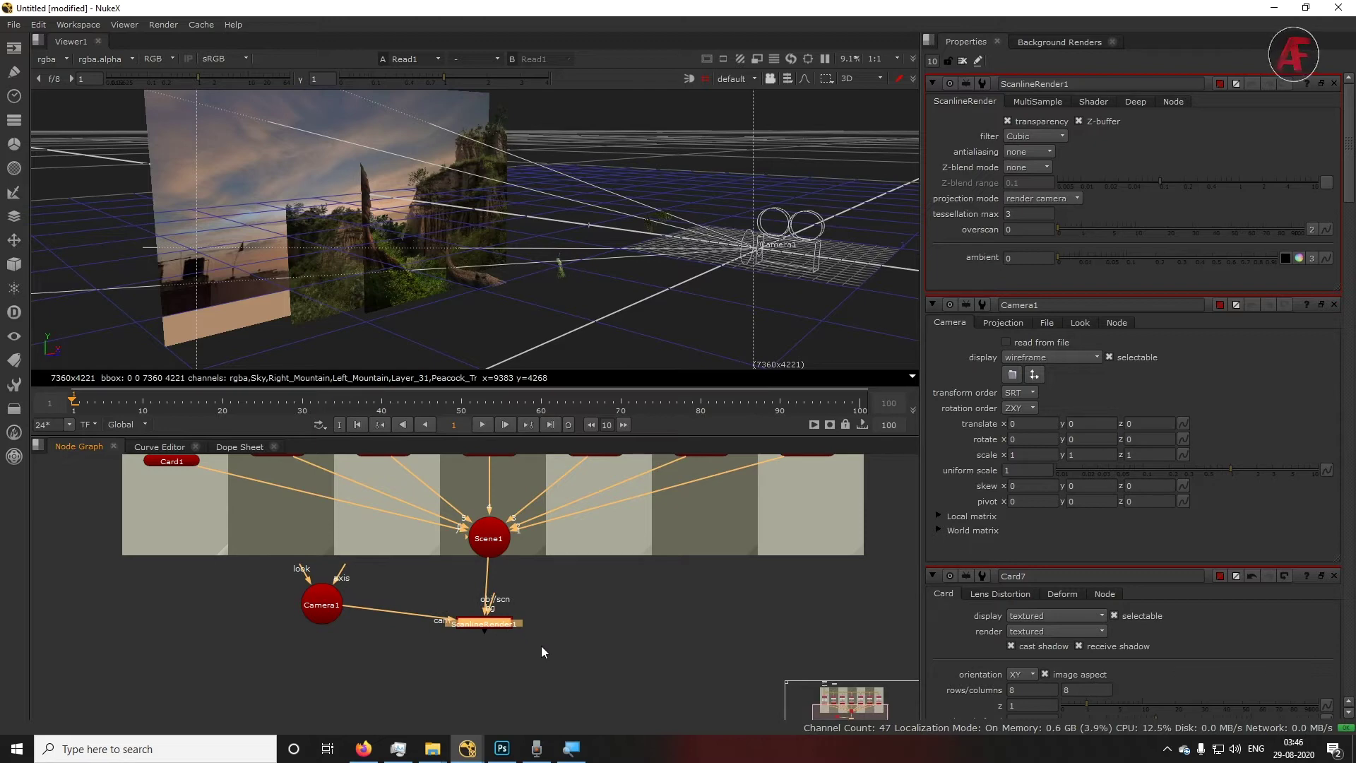
Move the Viewer1 node beside ScanlineRender1 and connect it to the render's output
scroll(551, 639, "down", 5)
scroll(565, 627, "up", 2)
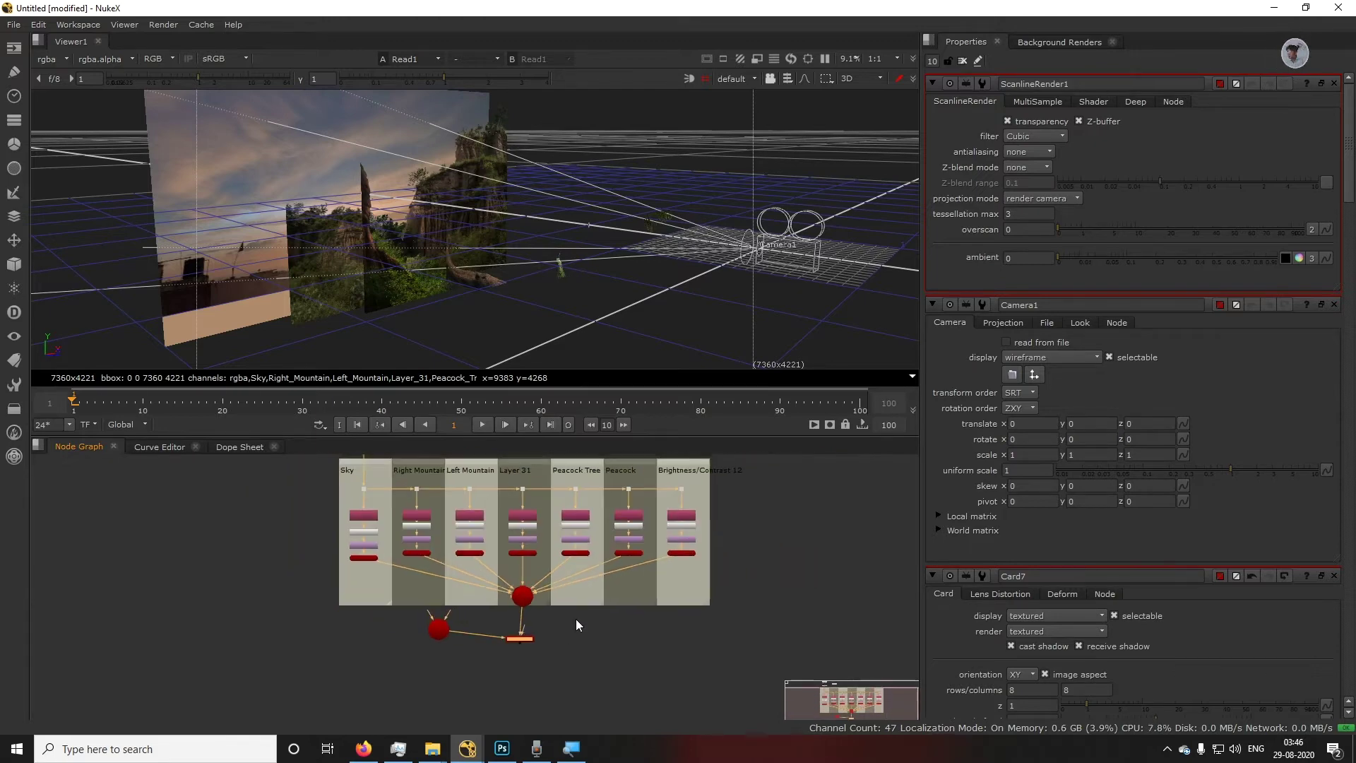
left_click_drag(390, 481, 561, 670)
scroll(531, 690, "up", 3)
scroll(529, 685, "up", 2)
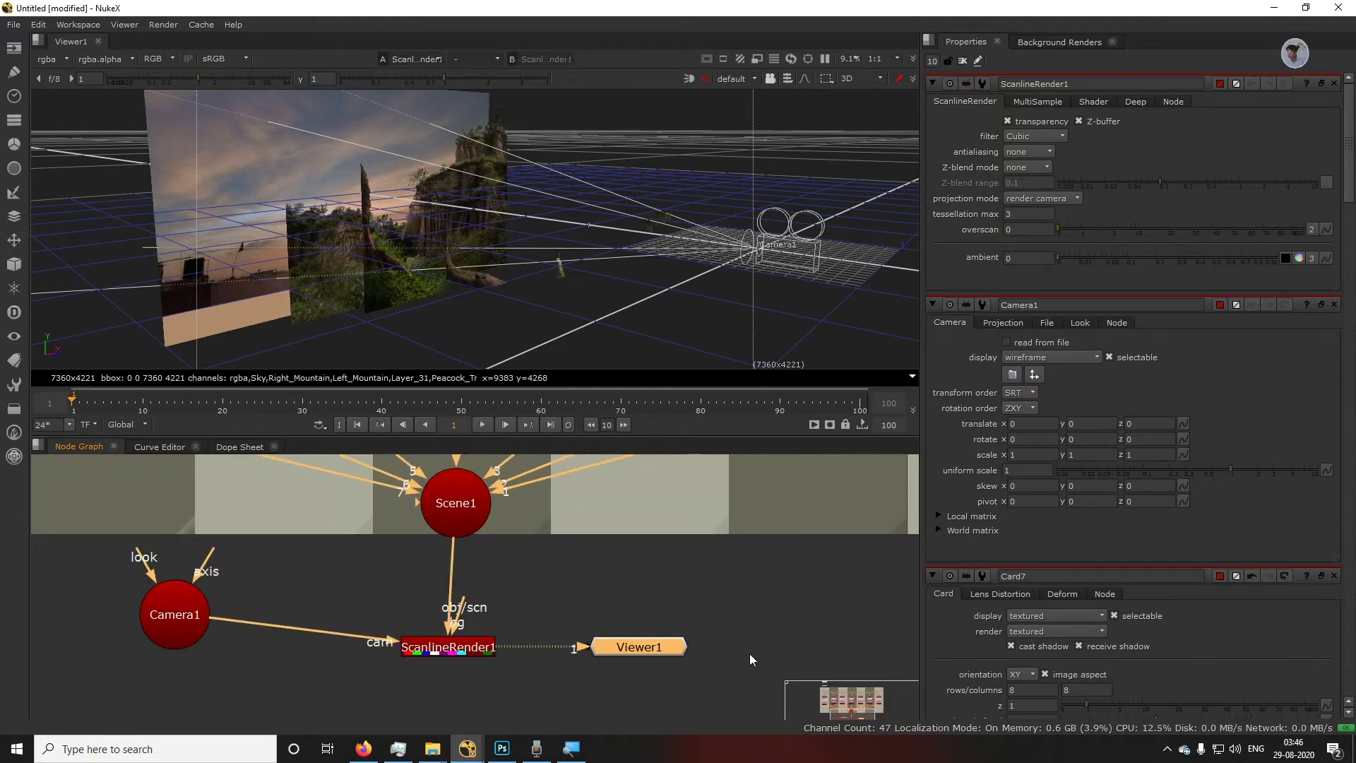
Switch the viewer to 2D to check the ScanlineRender output through the camera
left_click_drag(650, 227, 608, 233, "ctrl")
left_click(861, 80)
left_click(863, 92)
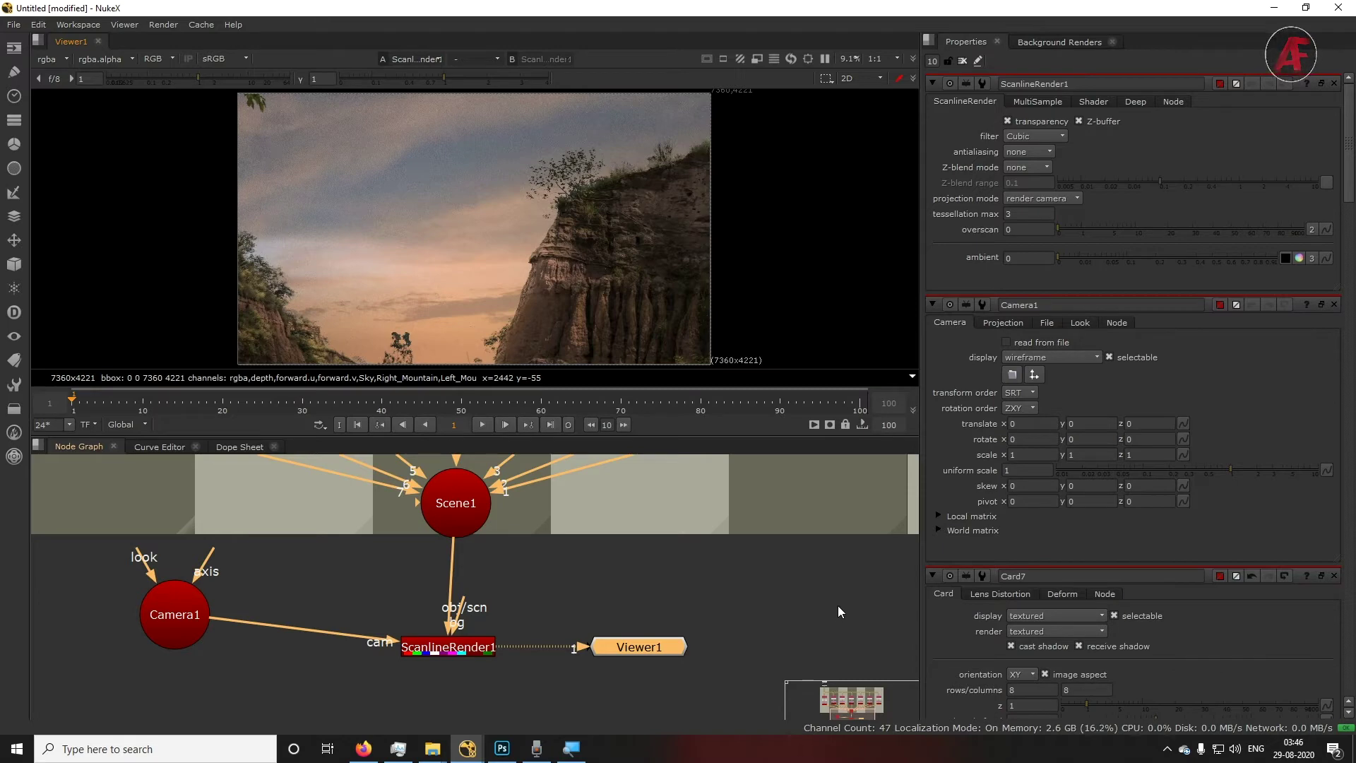
Return the viewer to 3D and examine the camera and the spaced cards from several angles
left_click(863, 79)
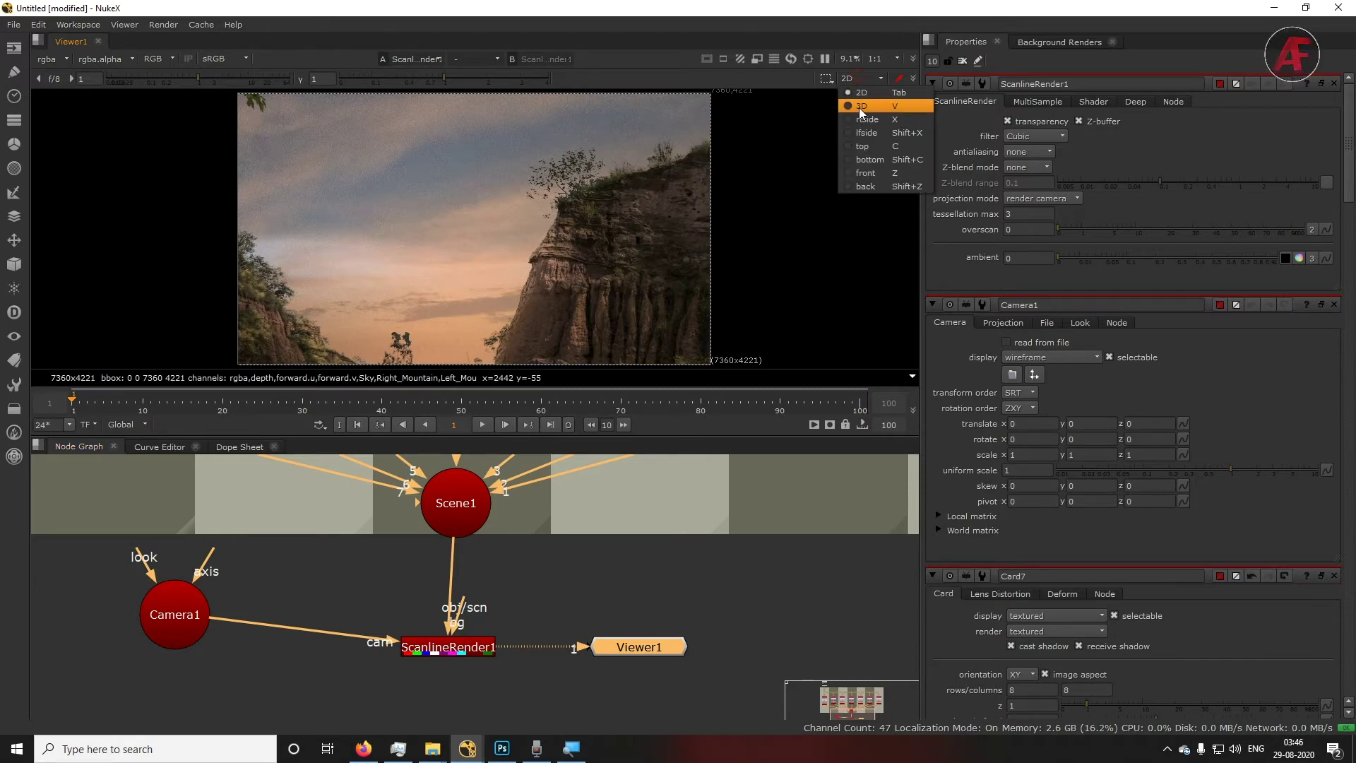
left_click(868, 108)
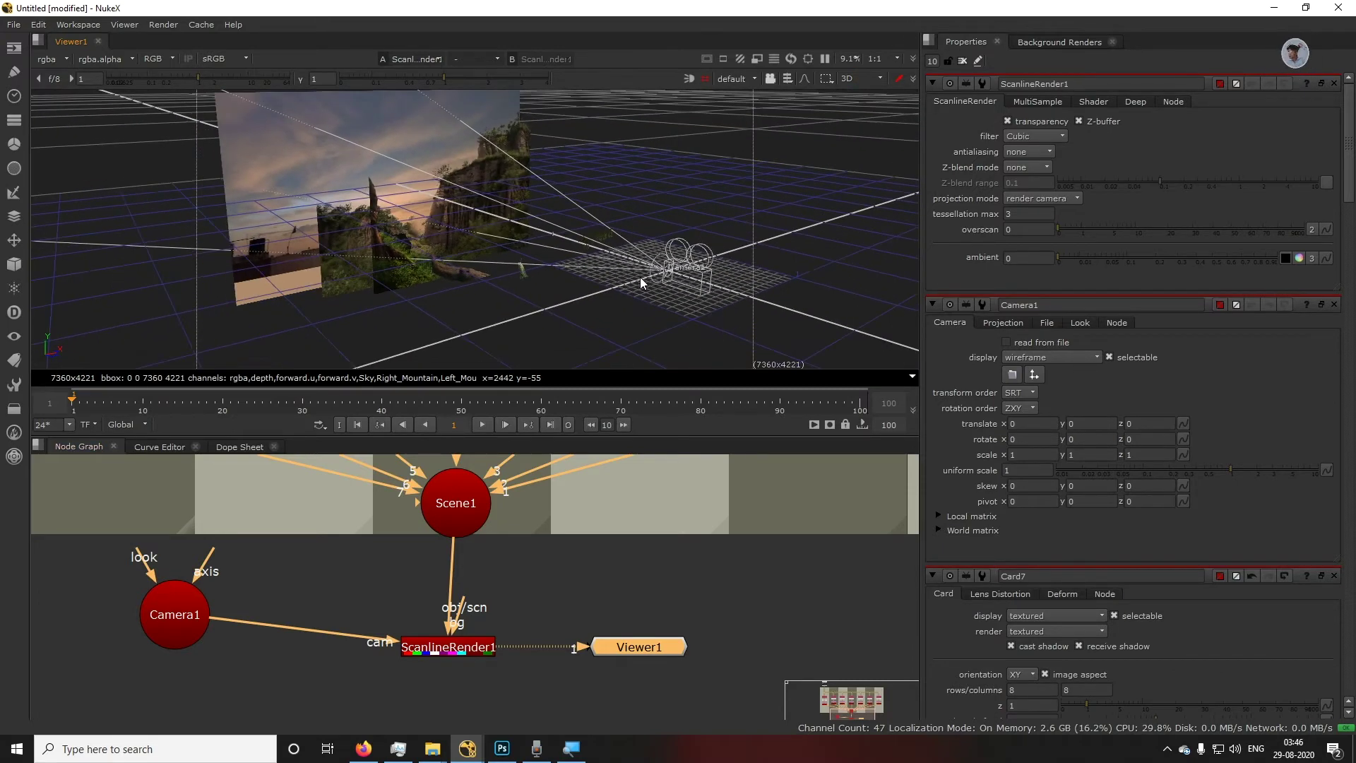
key("space")
left_click_drag(722, 356, 585, 498, "ctrl")
left_click_drag(520, 526, 327, 449, "ctrl")
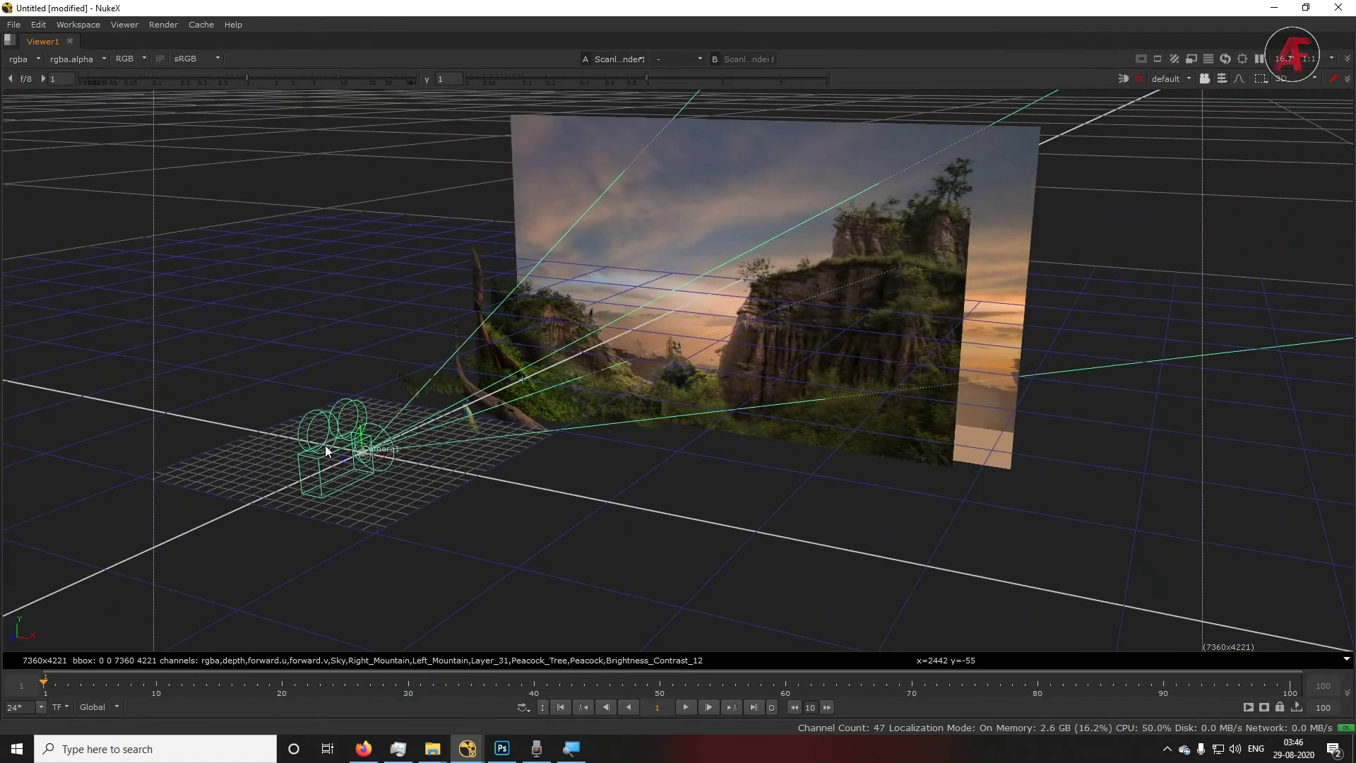
left_click_drag(399, 482, 595, 484, "ctrl")
key("space")
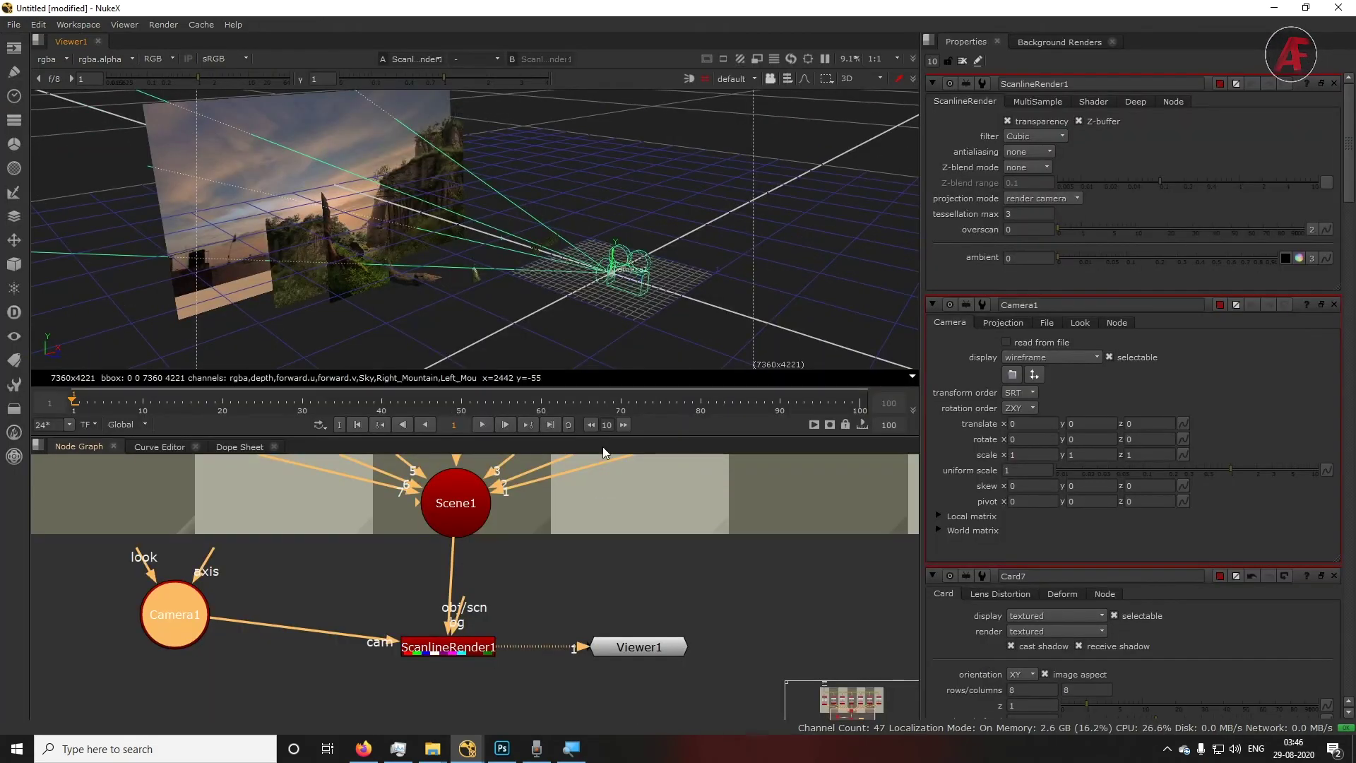
scroll(558, 249, "down", 3)
left_click_drag(568, 204, 577, 217, "ctrl")
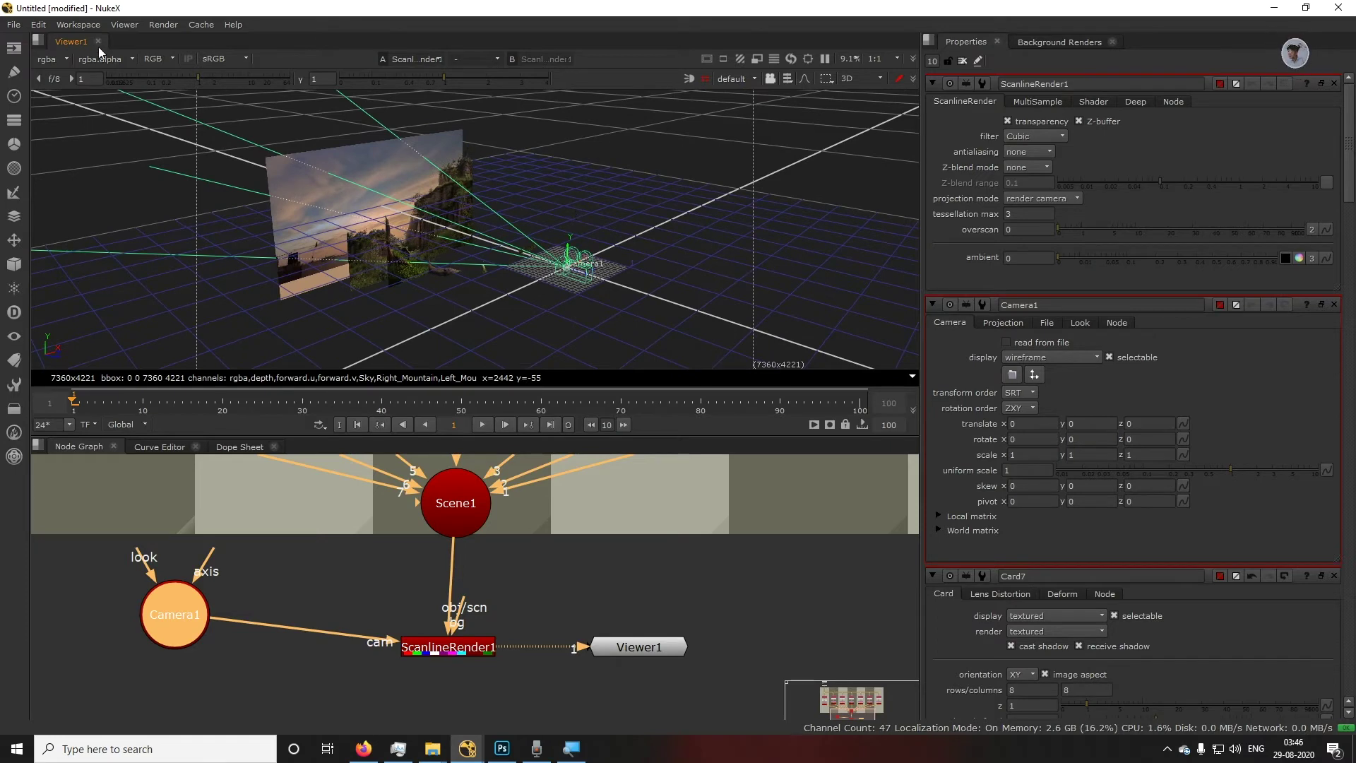
Split the viewer pane horizontally and create a second Viewer node connected to the Read1 matte painting
right_click(131, 42)
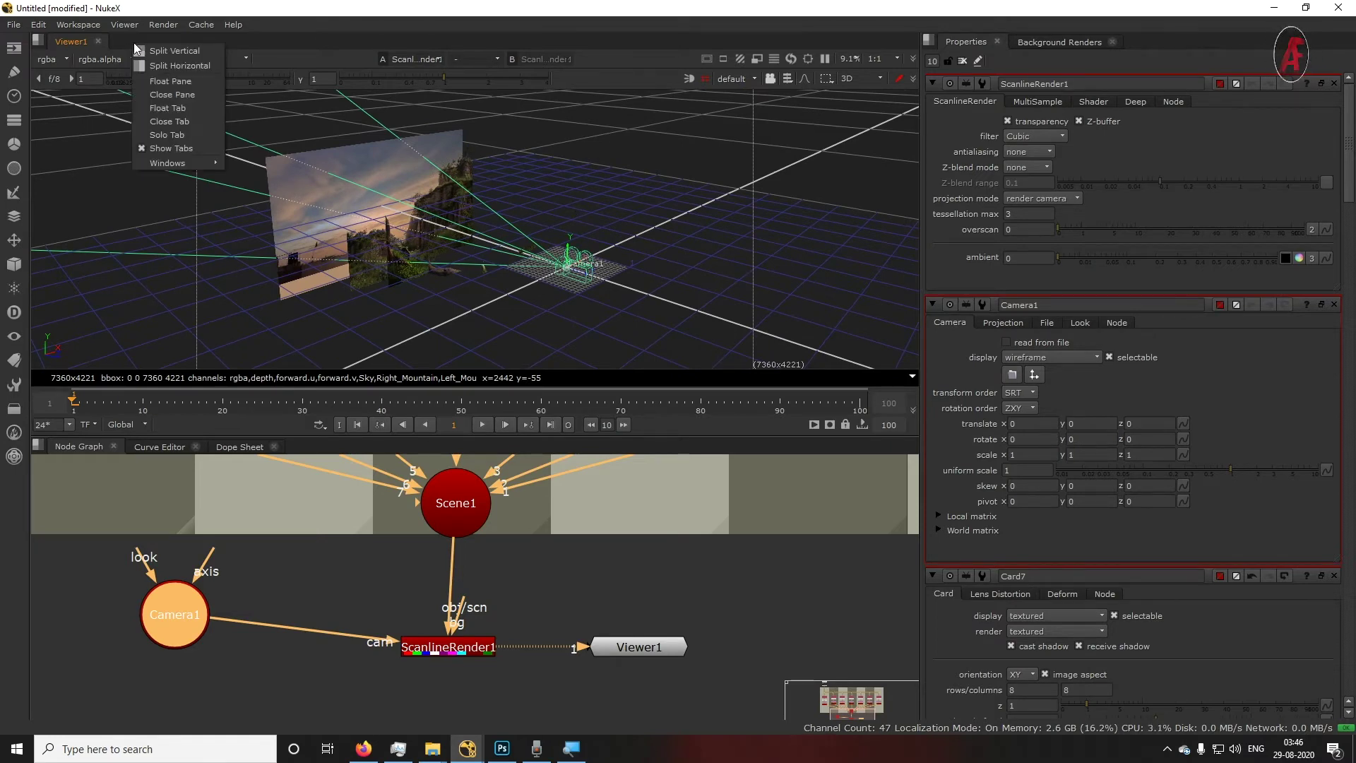
left_click(163, 65)
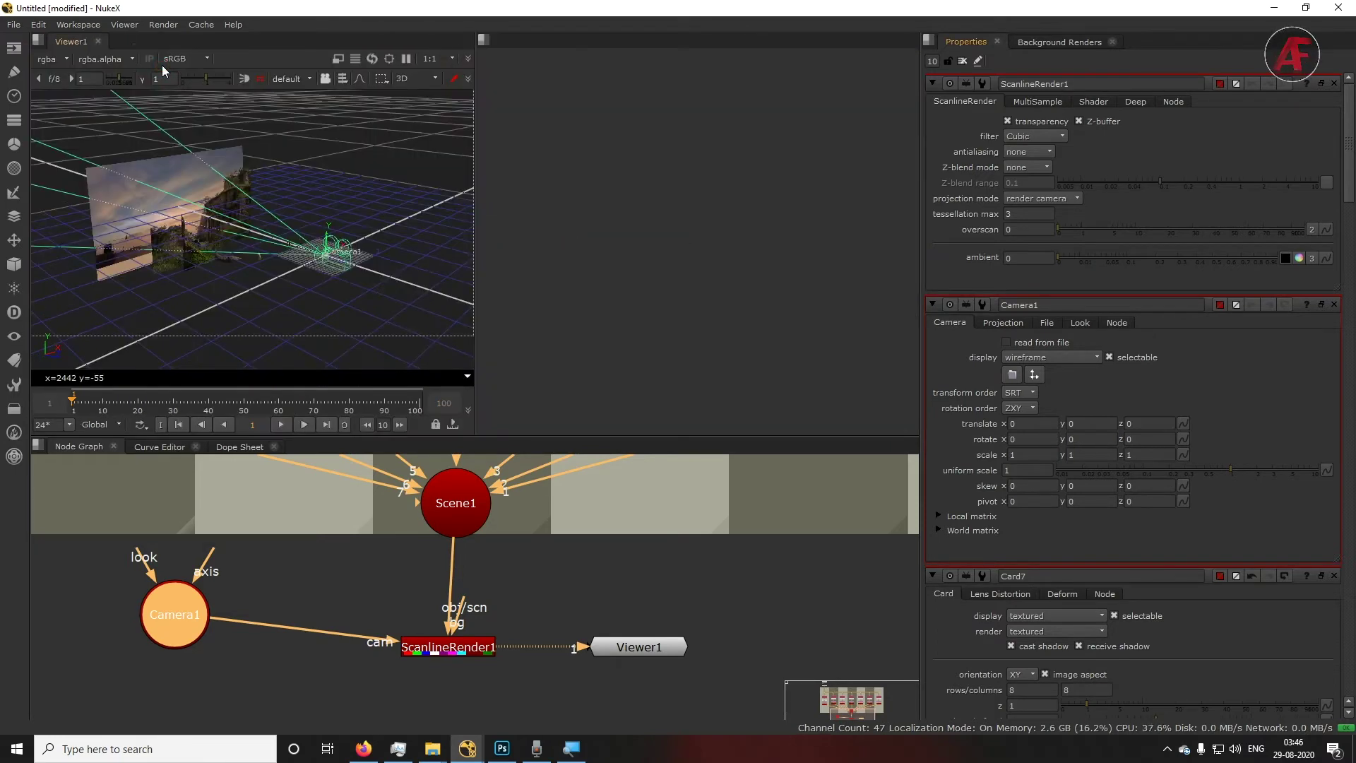
left_click(707, 597)
key("space")
key("f")
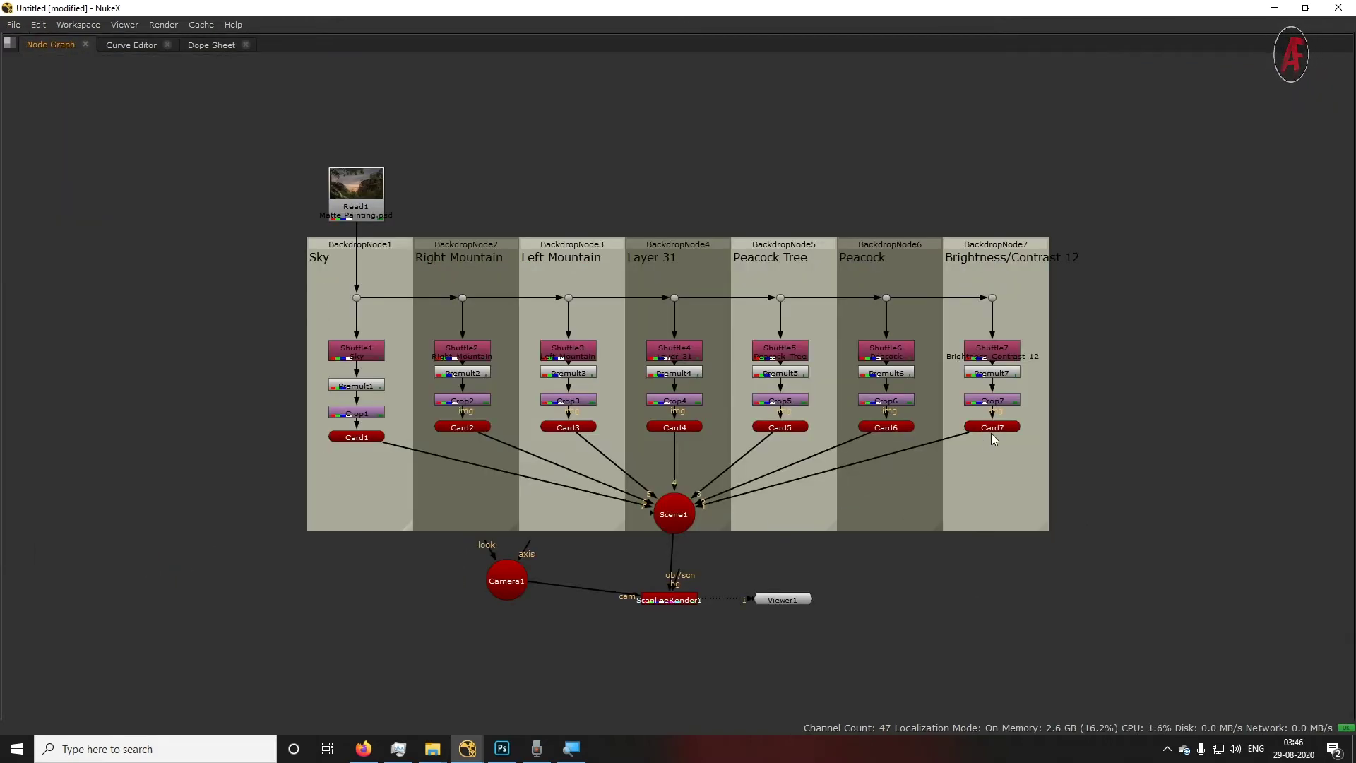
key("ctrl+i")
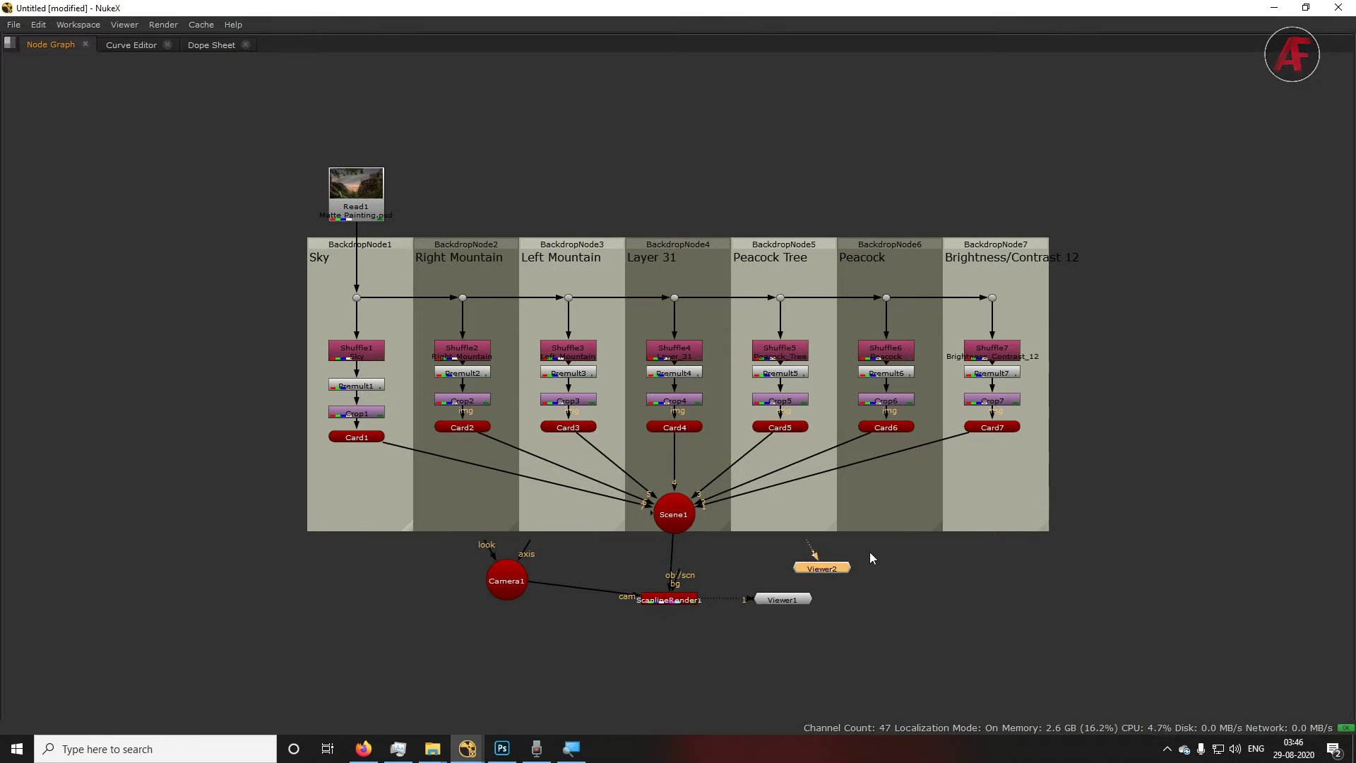
left_click_drag(844, 573, 374, 198)
key("space")
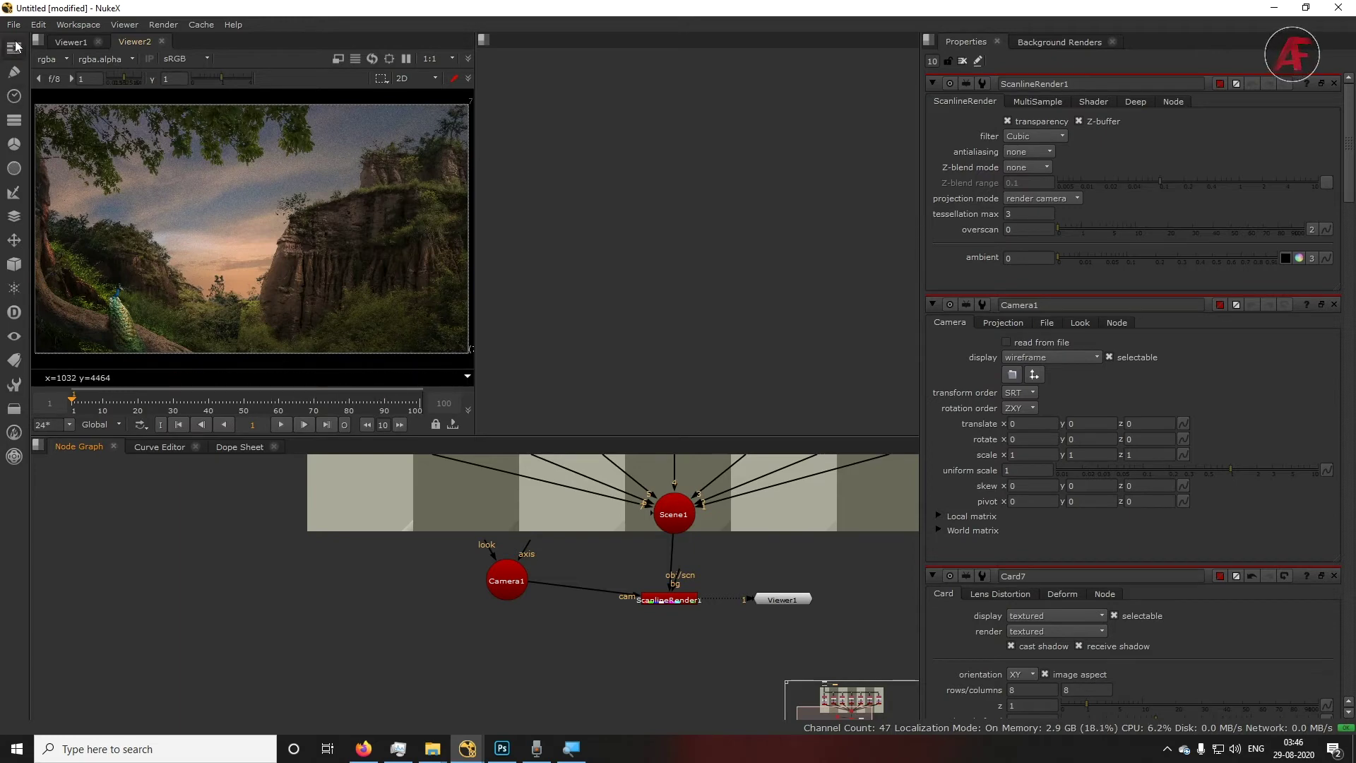
Dock Viewer2 in the empty pane beside Viewer1 and enlarge it to the pane's full height
left_click_drag(131, 43, 595, 117)
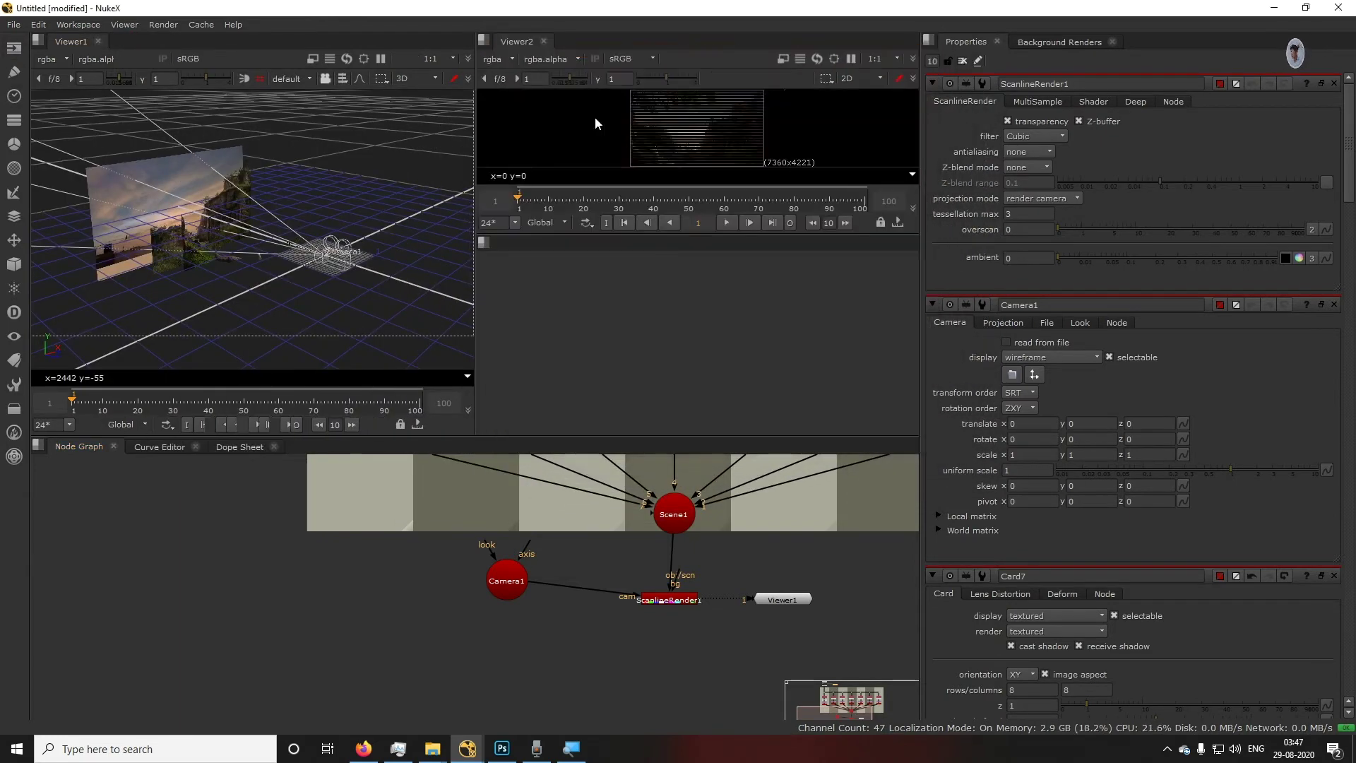
left_click_drag(714, 240, 716, 441)
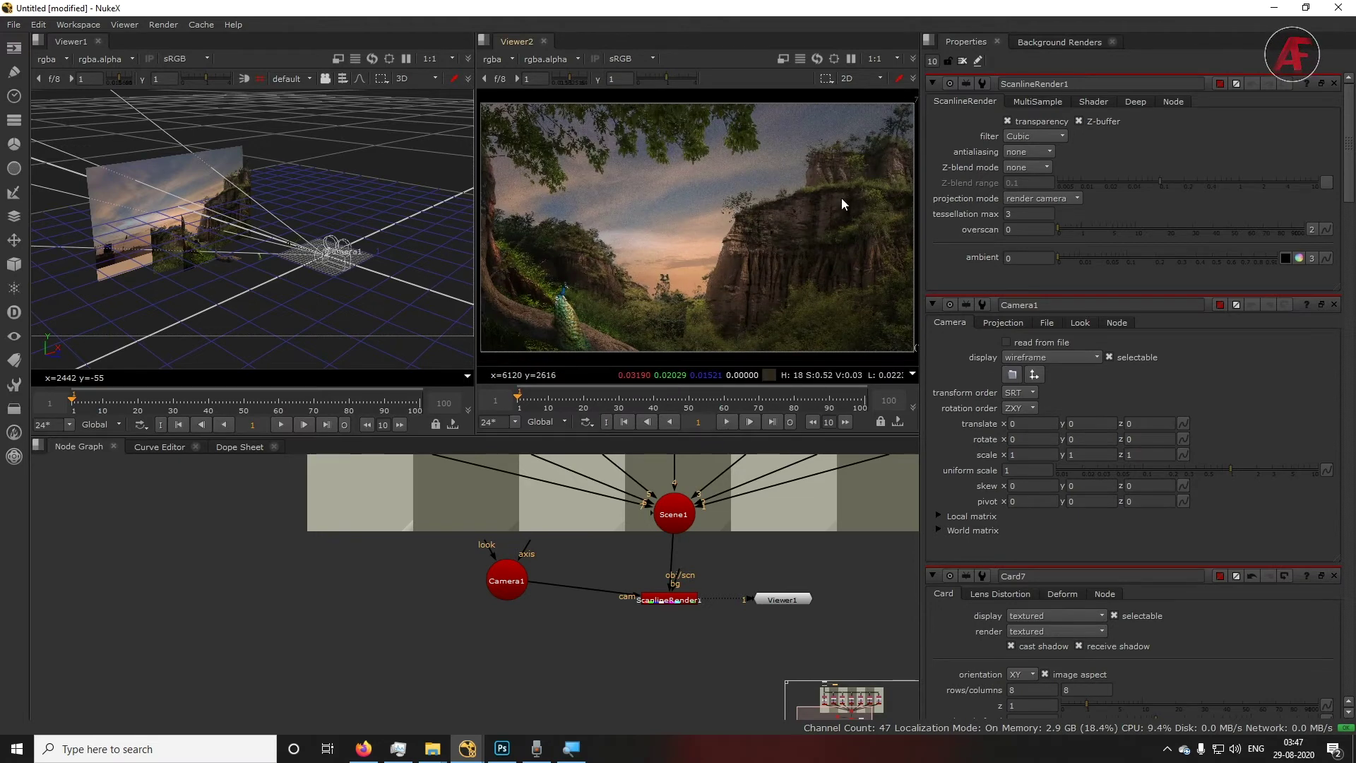
Switch Viewer1 to the 2D render output and Viewer2 to the 3D view, framing the camera and cards
left_click(420, 79)
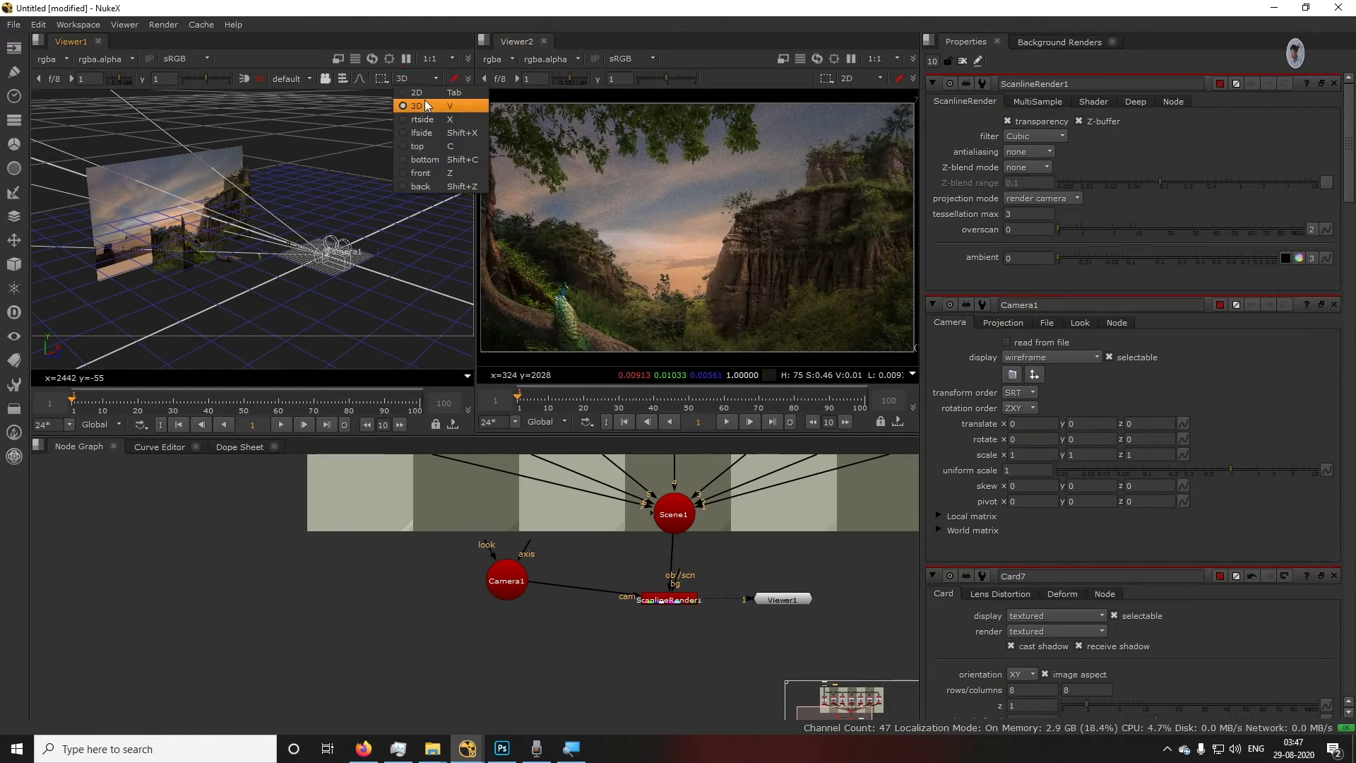
left_click(426, 98)
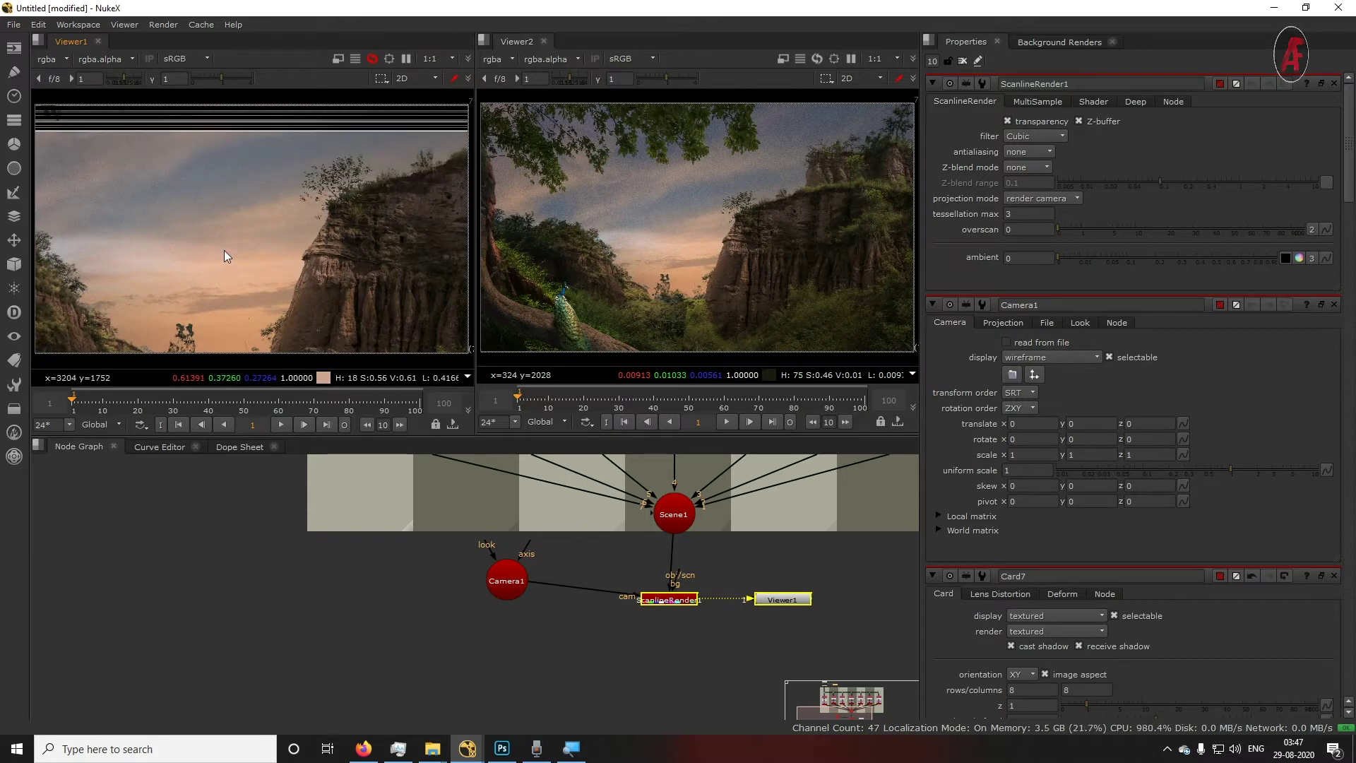
left_click(864, 79)
left_click(863, 113)
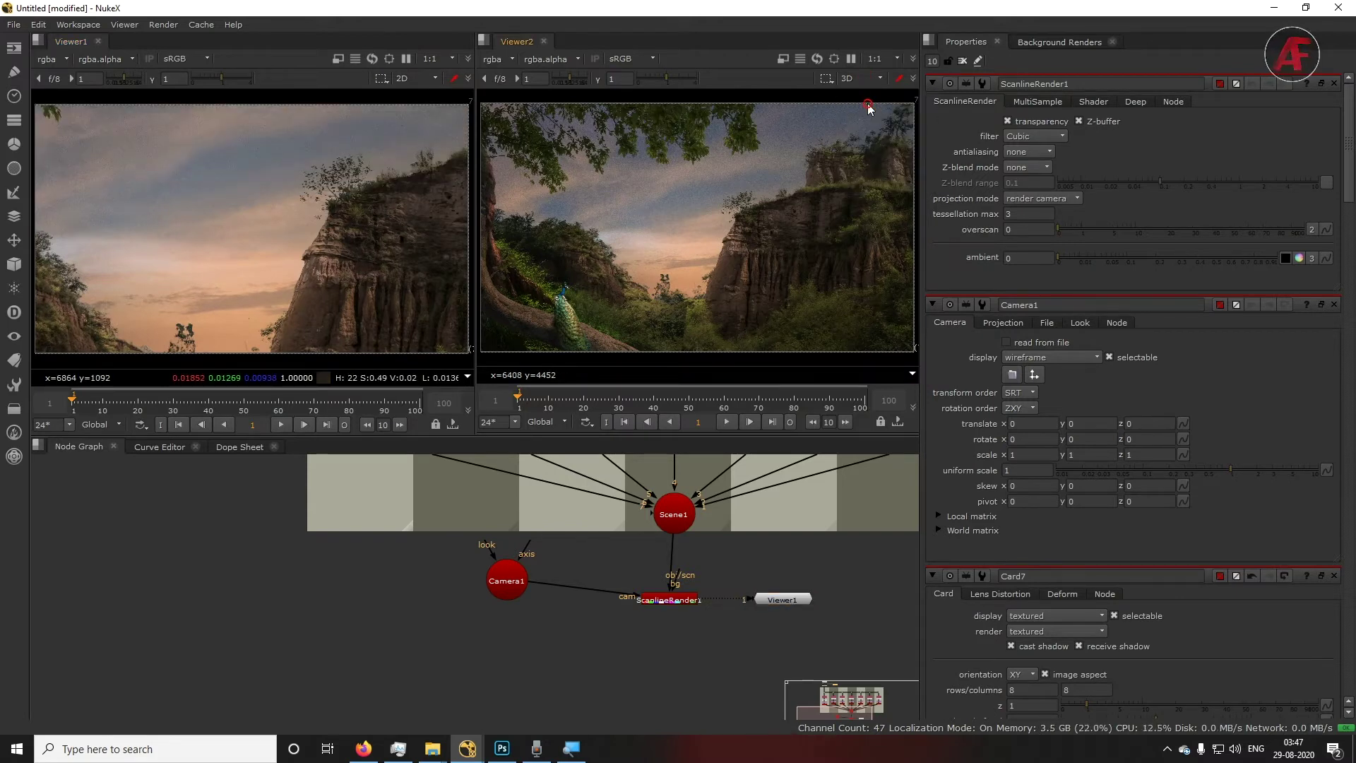
left_click_drag(787, 267, 657, 263, "ctrl")
left_click_drag(737, 282, 657, 282, "ctrl")
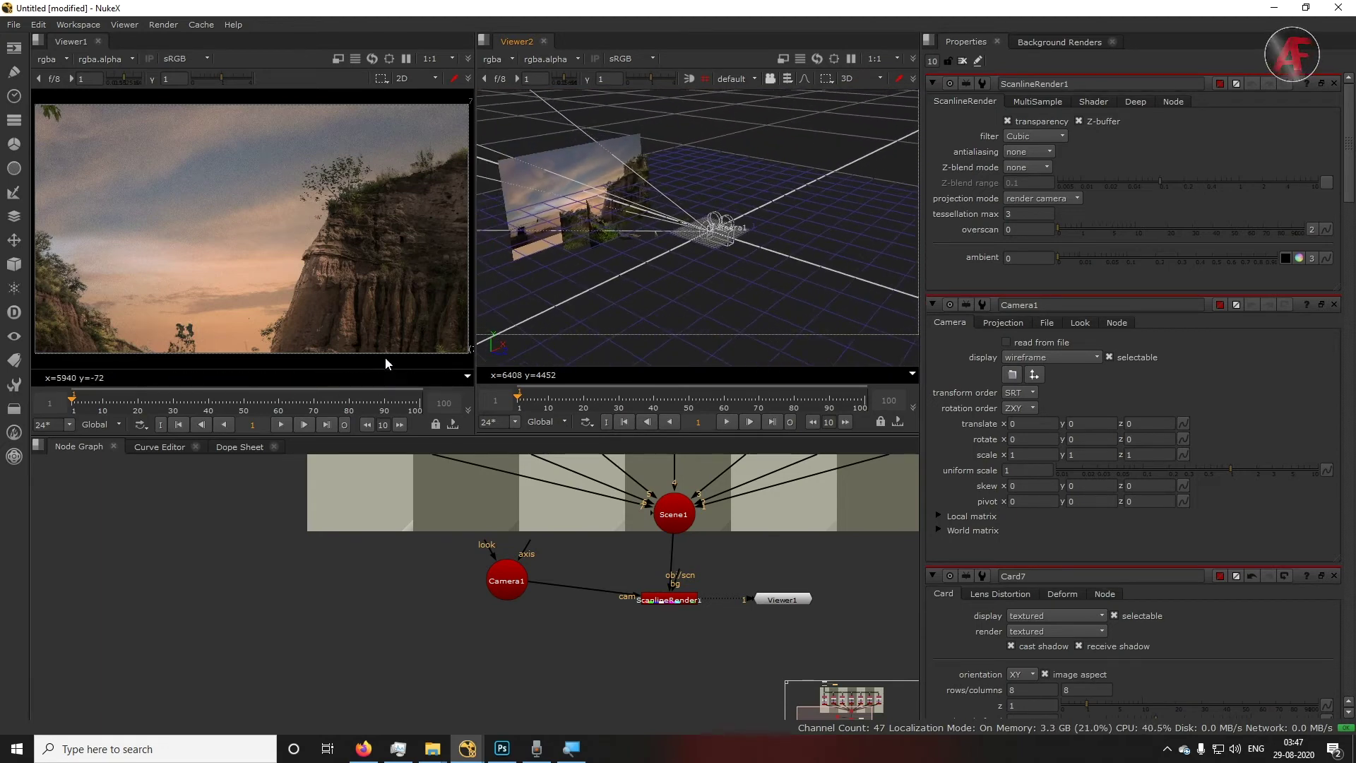
left_click_drag(795, 236, 664, 304, "ctrl")
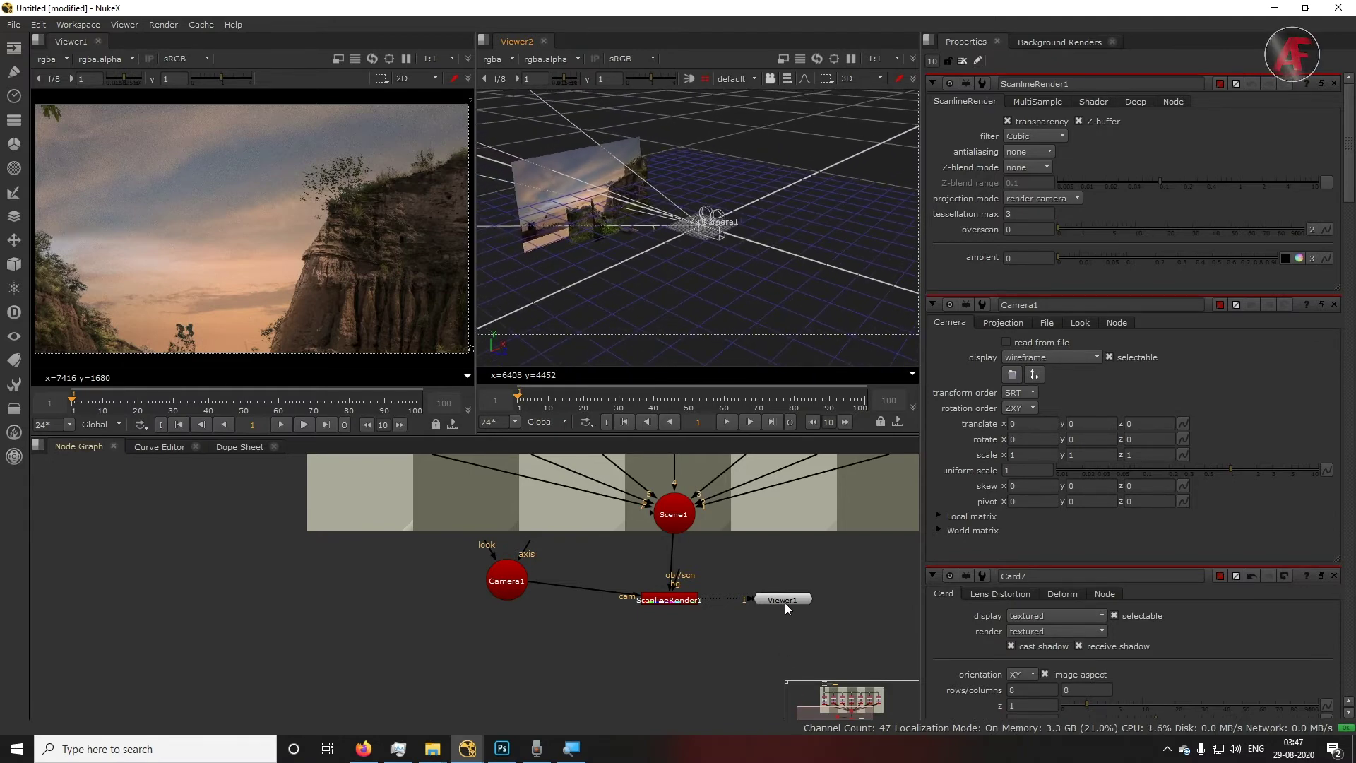
left_click_drag(784, 602, 791, 600)
left_click_drag(727, 255, 746, 281, "ctrl")
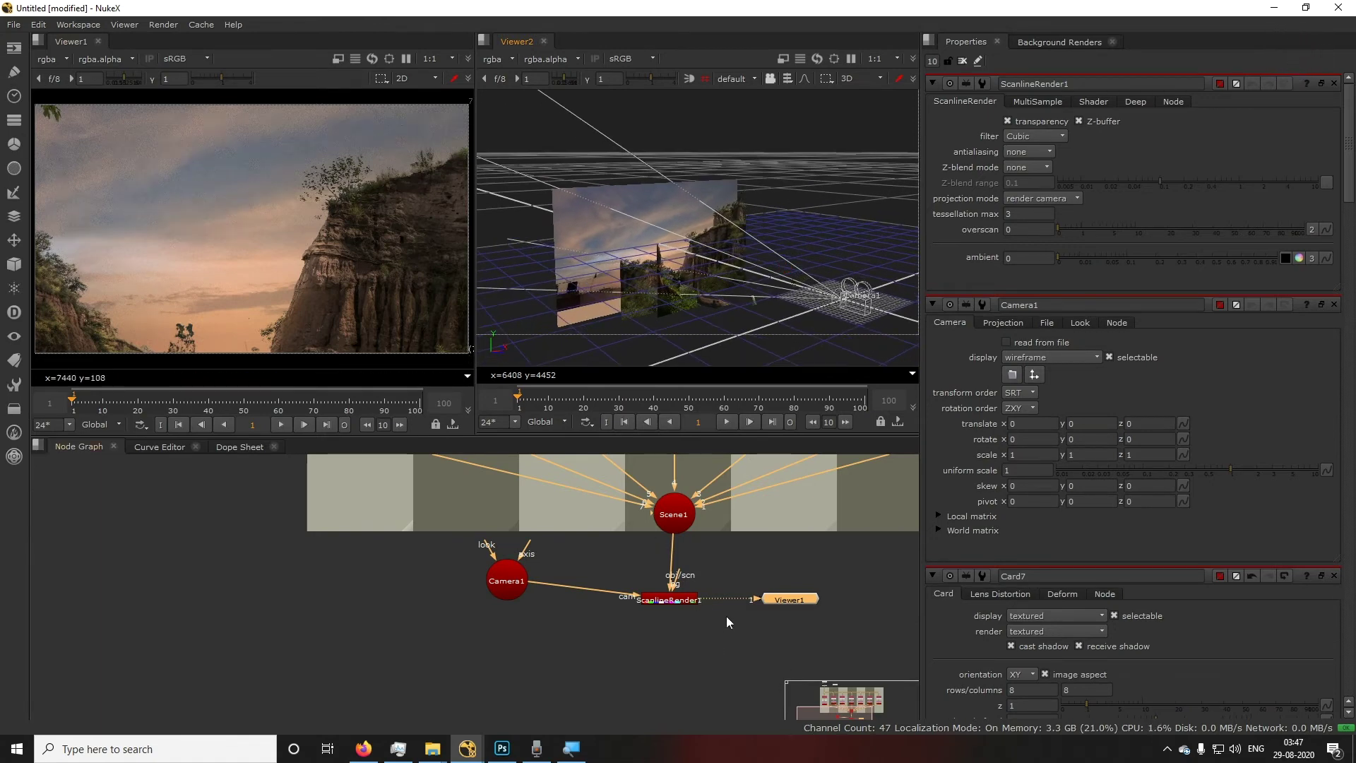
Examine the camera frustum and all the scene cards in Viewer2's right-side view
left_click(523, 591)
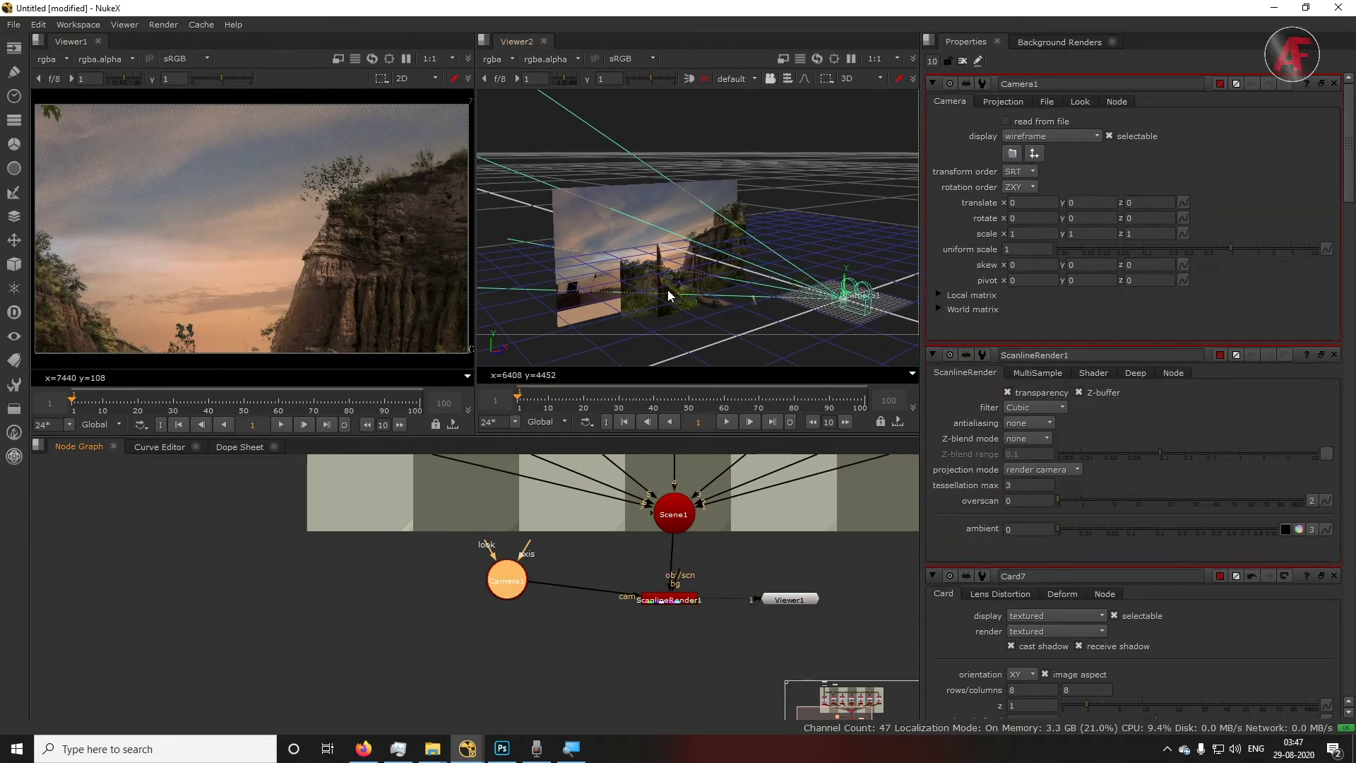
left_click(864, 77)
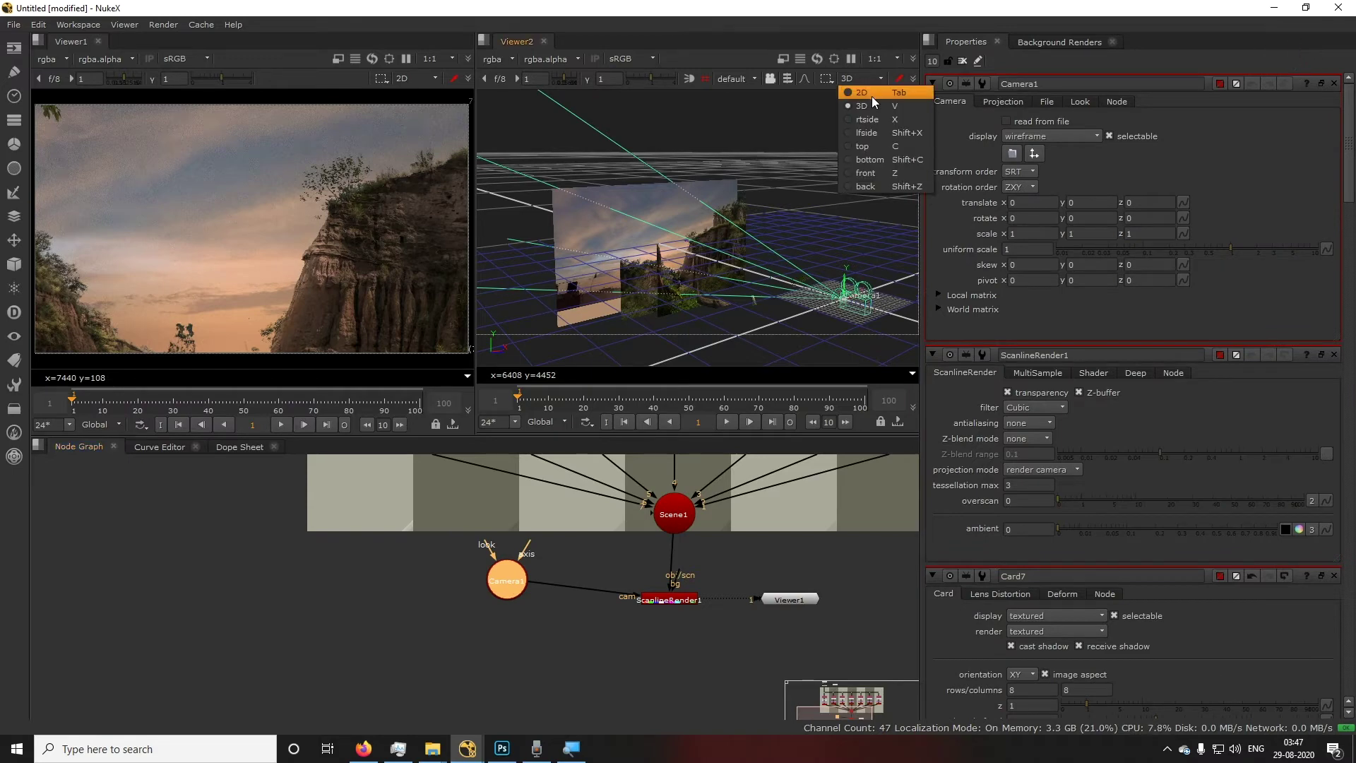
left_click(882, 122)
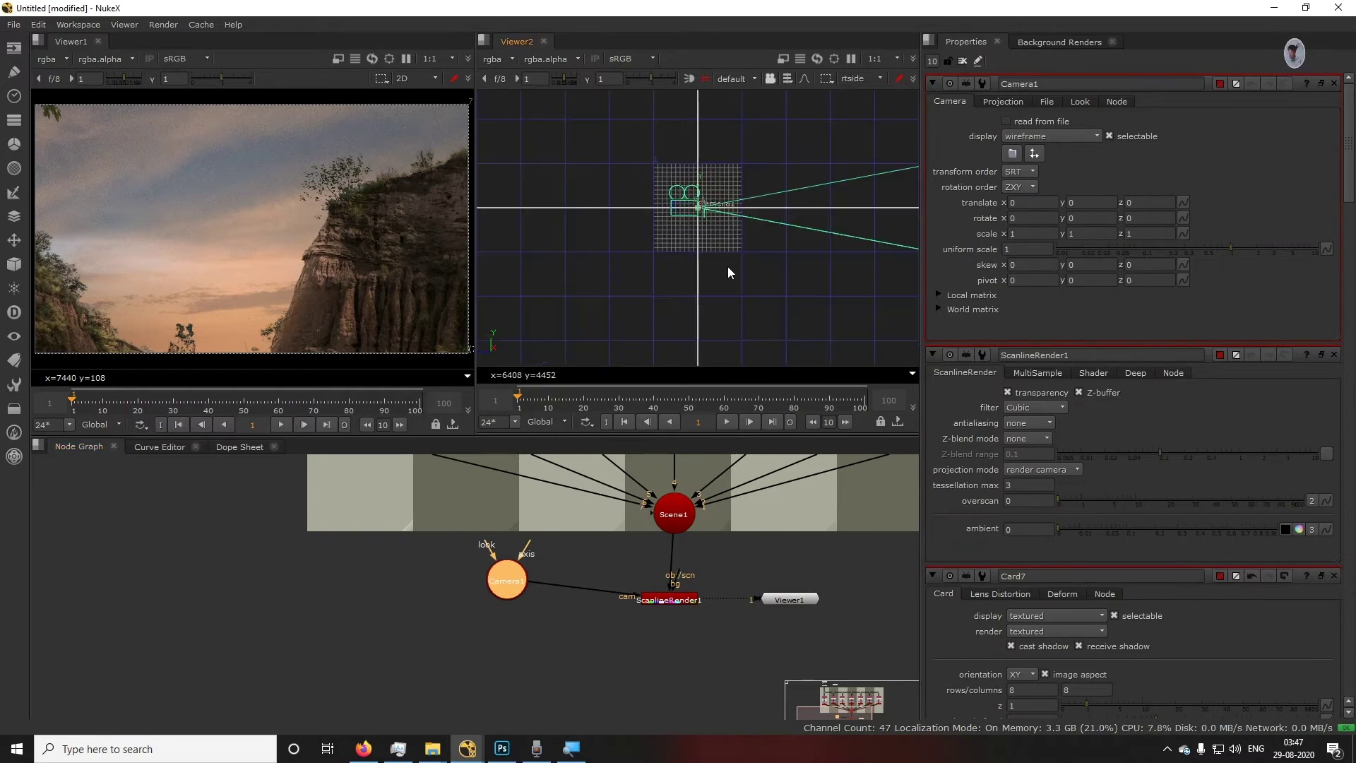
left_click(682, 523)
scroll(761, 297, "up", 5)
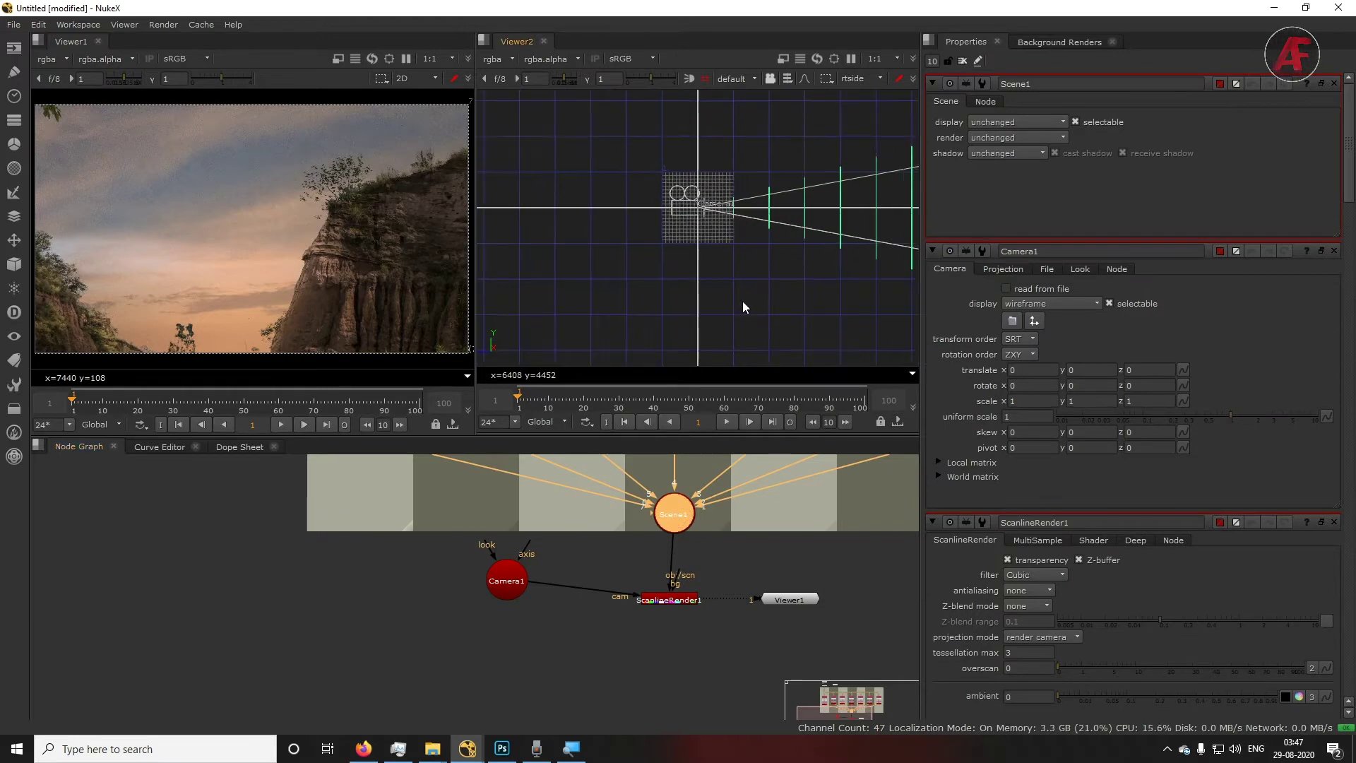
scroll(740, 296, "up", 3)
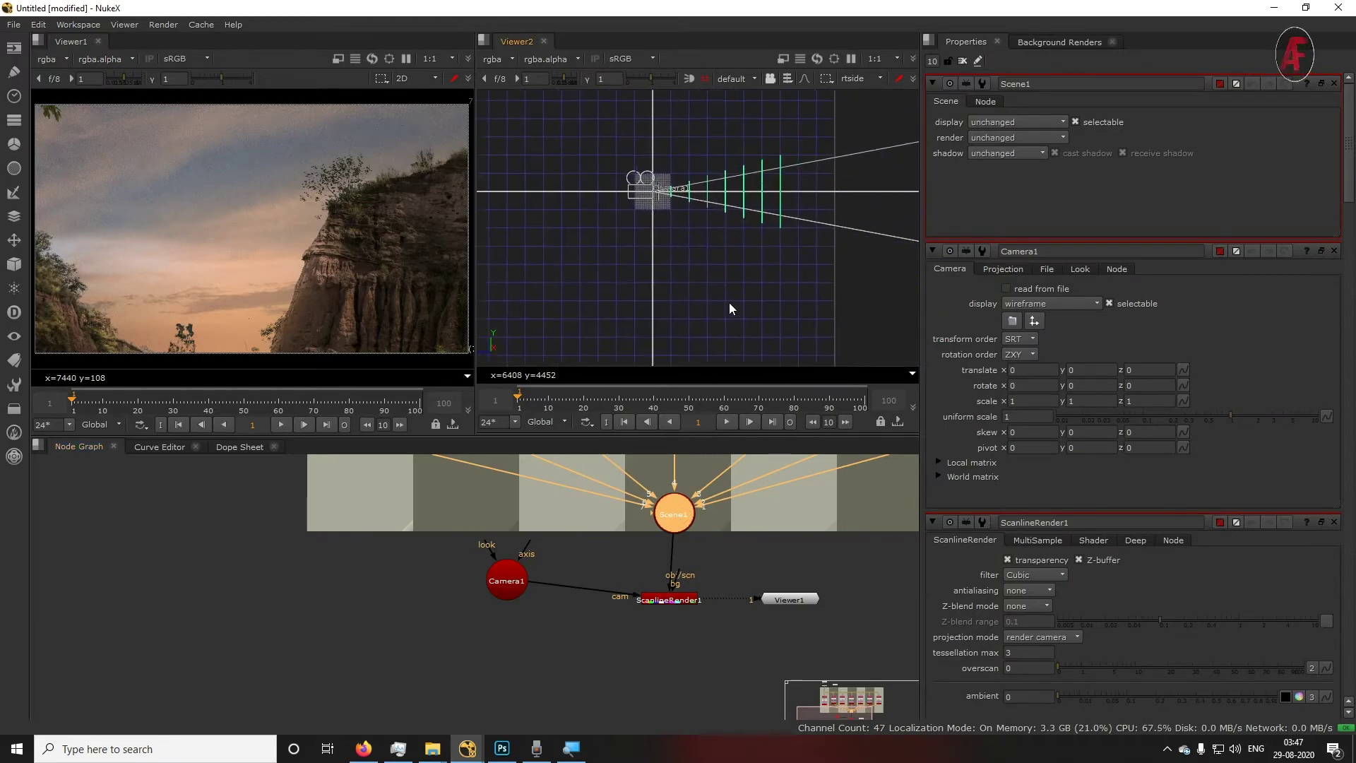
key("space")
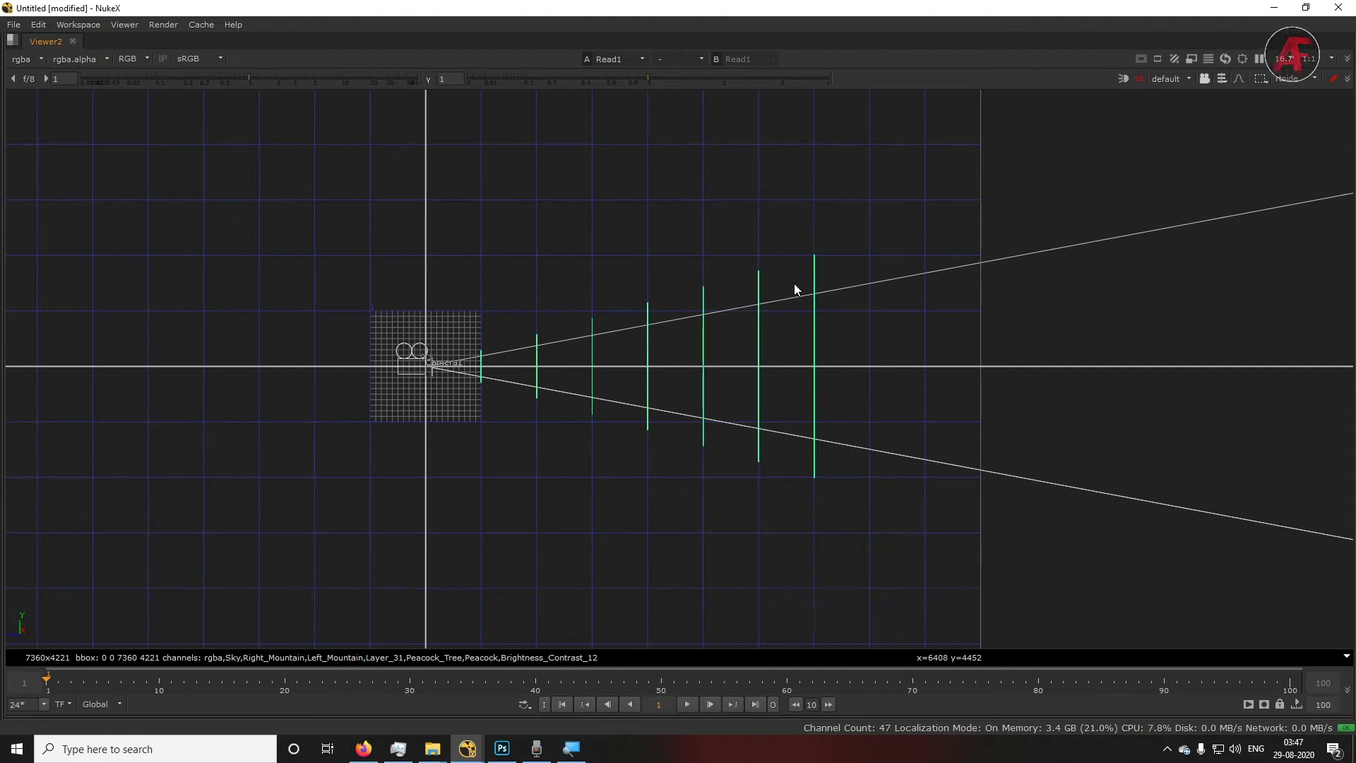
key("space")
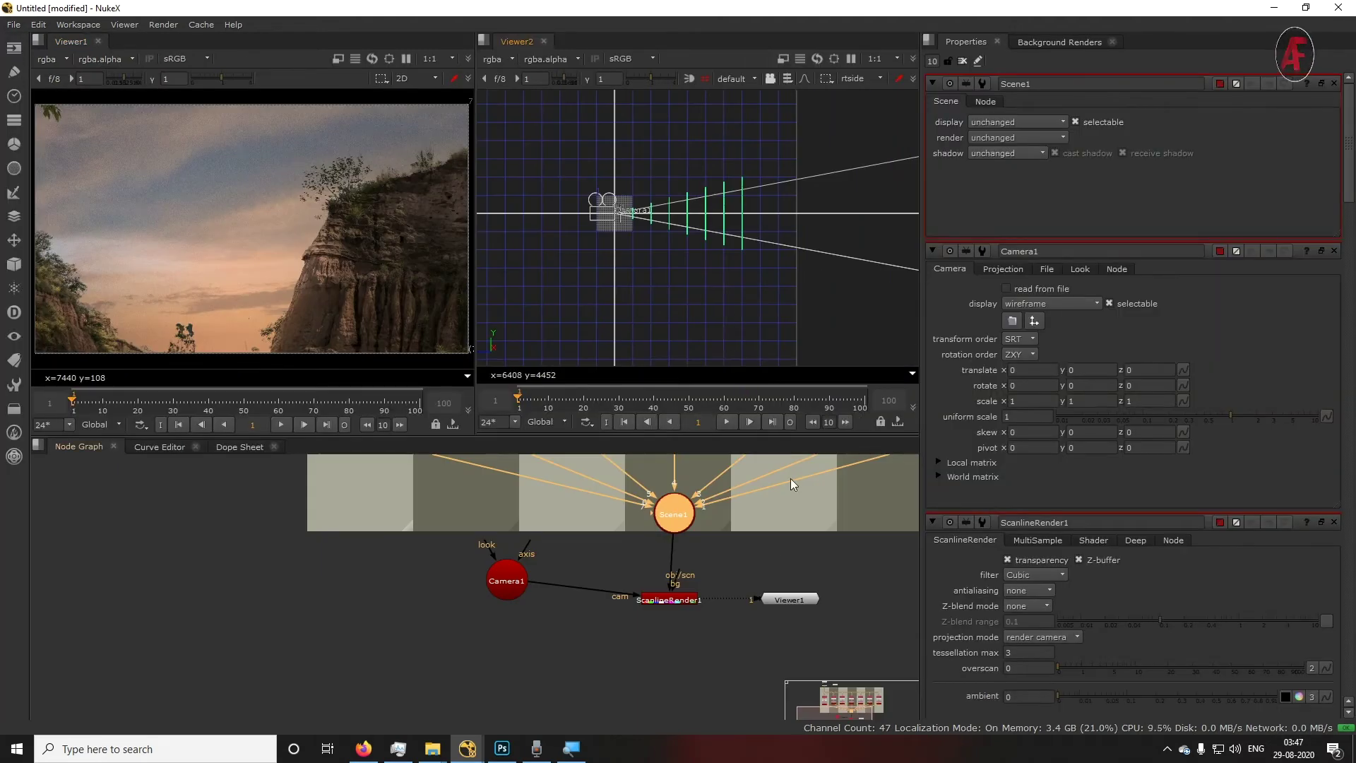
Open Camera1's projection settings and reduce the focal length to 32.5
left_click(508, 588)
double_click(508, 588)
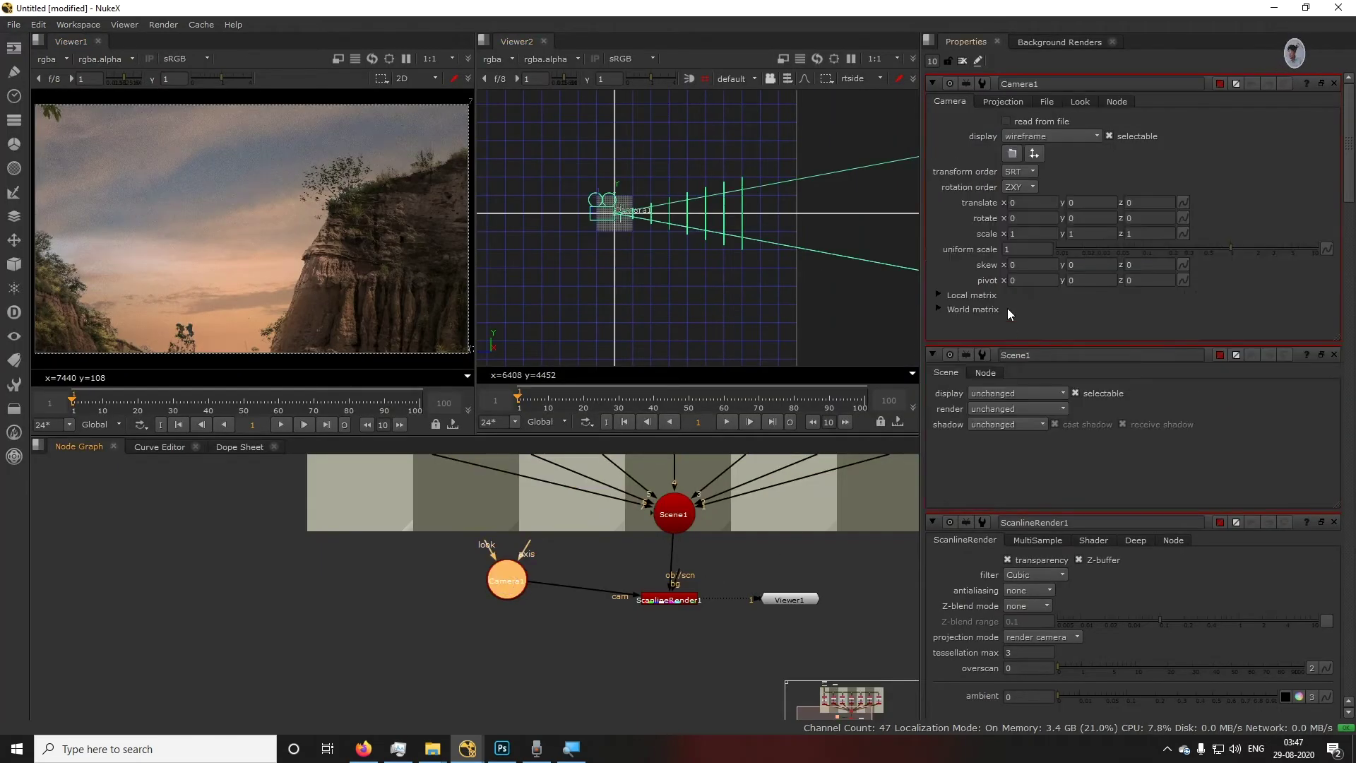
left_click(1001, 100)
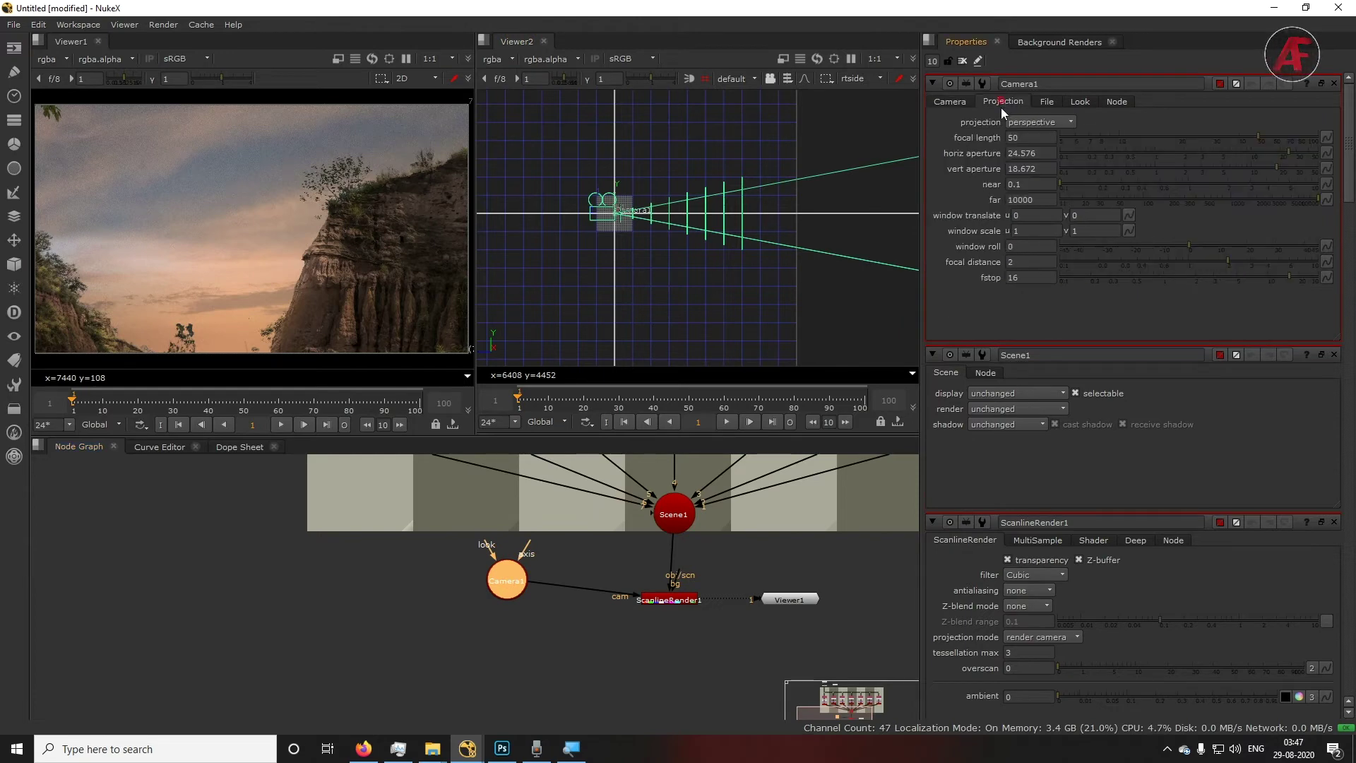
left_click(1246, 137)
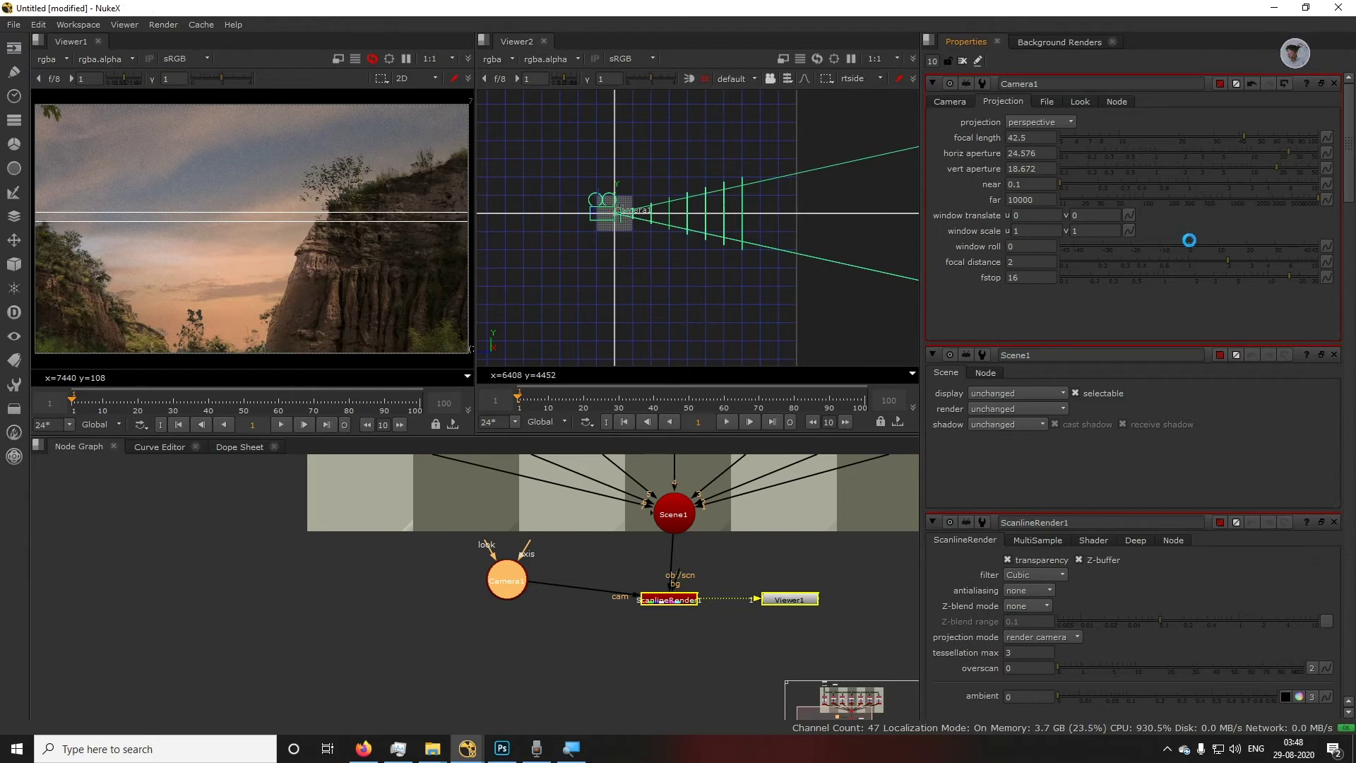
left_click(1222, 134)
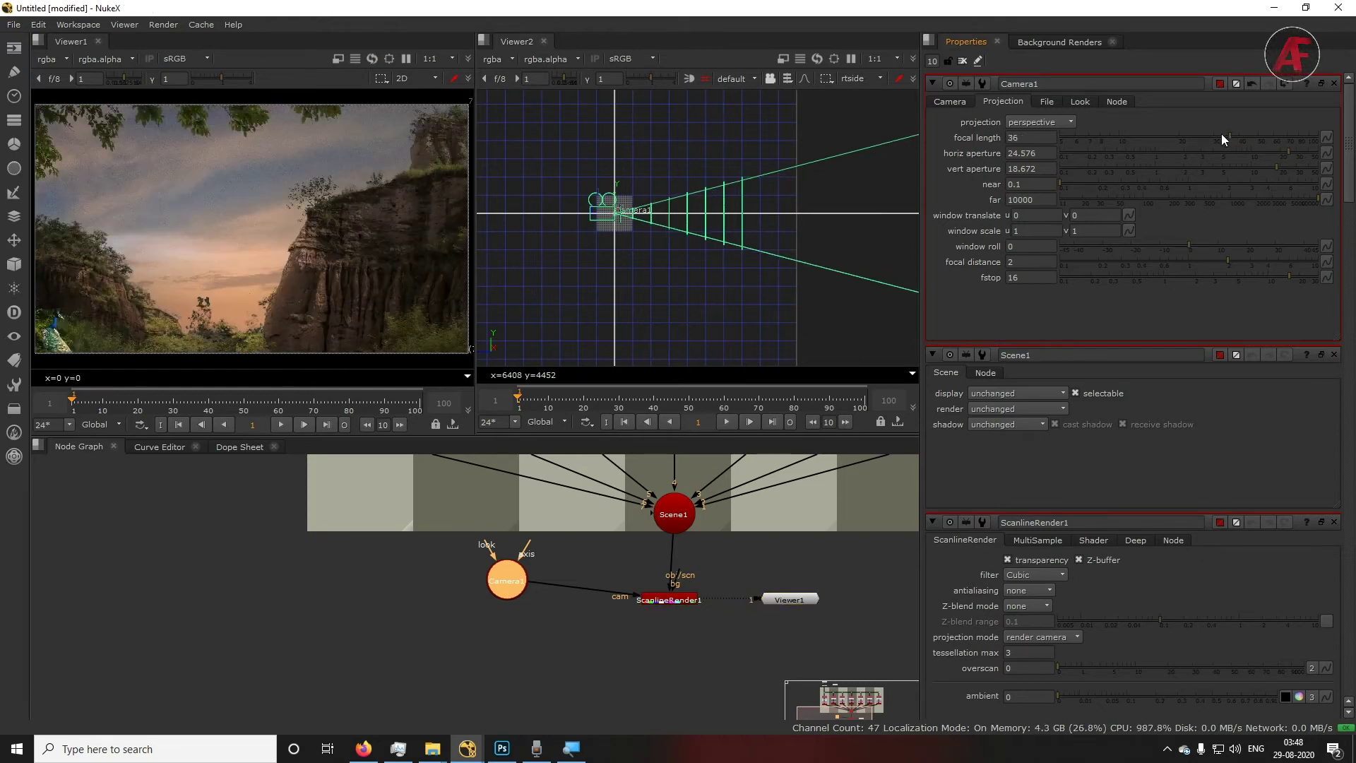
Show the camera and cards from the top in Viewer2 and set Camera1's horizontal aperture to 32
left_click(879, 82)
left_click(871, 134)
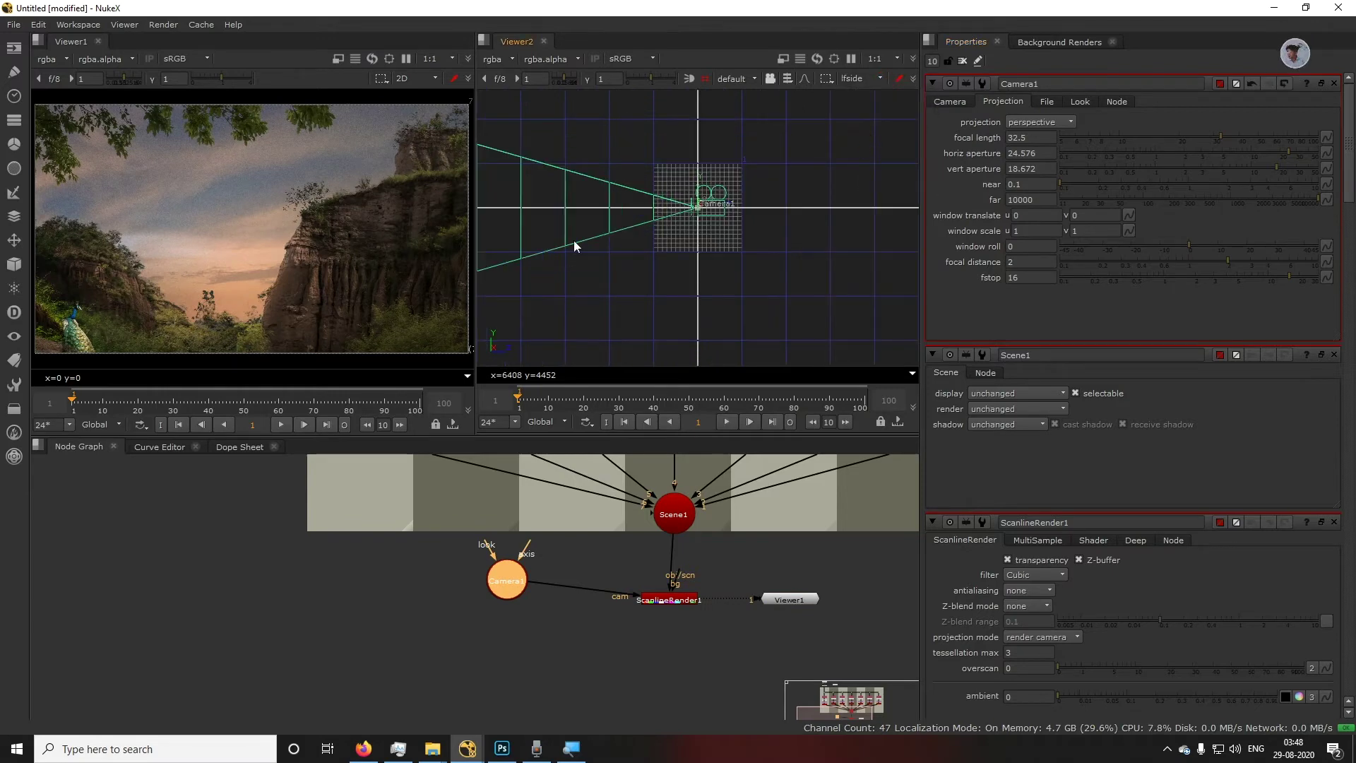
left_click(856, 79)
left_click(862, 146)
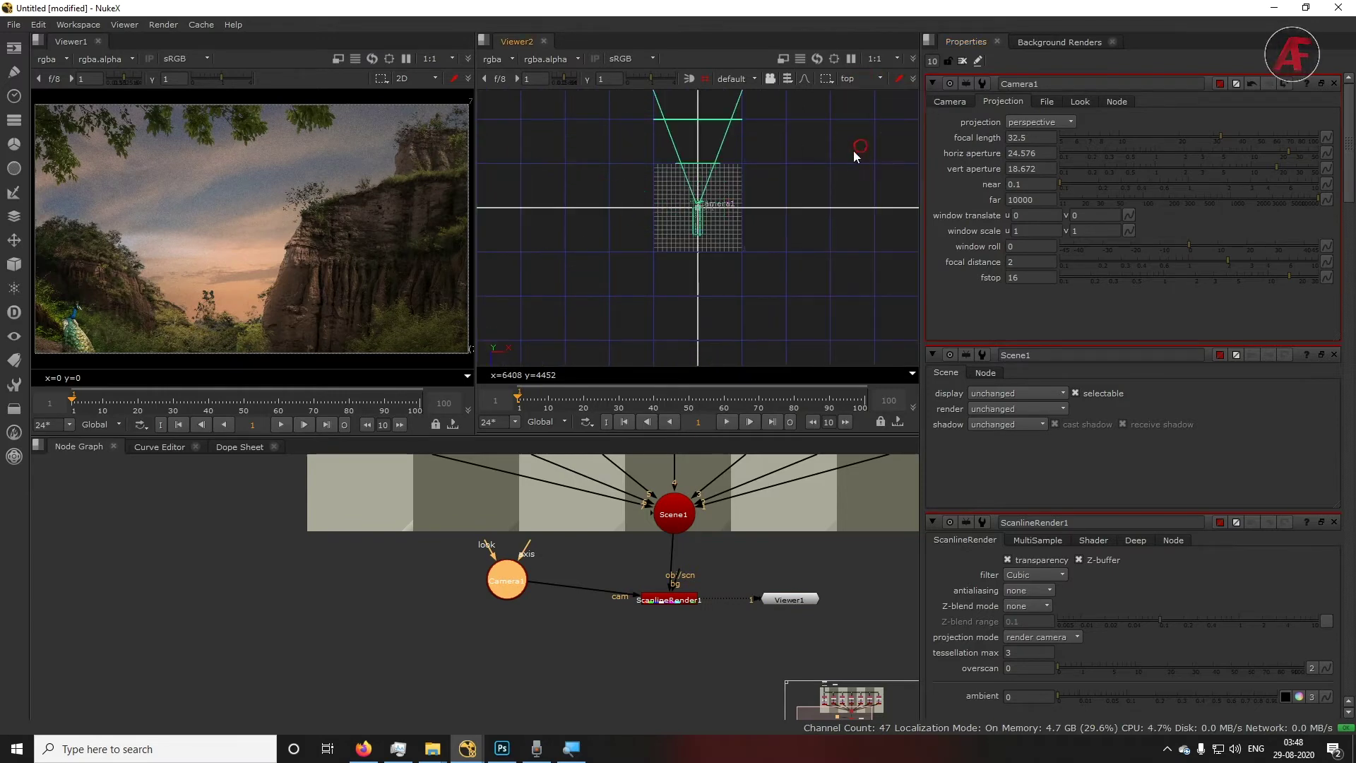
middle_click_drag(773, 164, 788, 319)
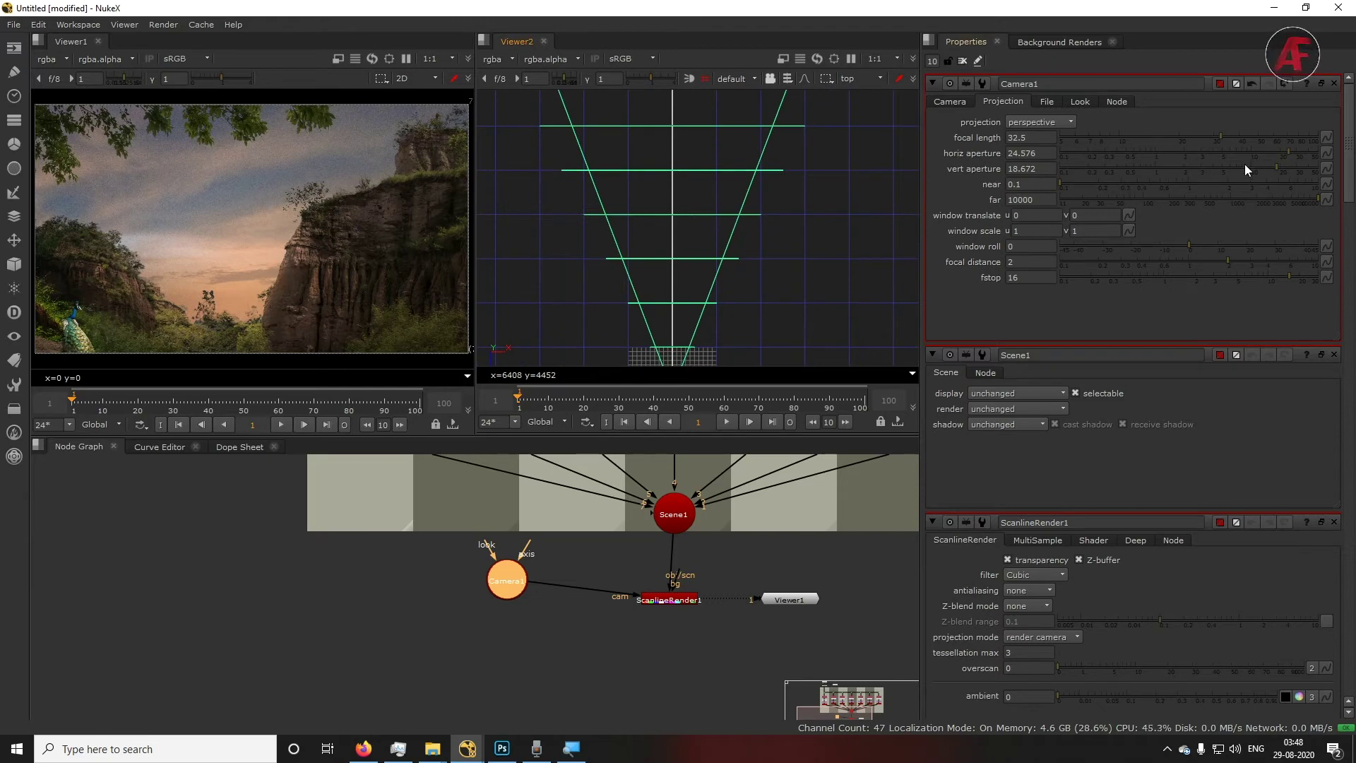
left_click(1278, 152)
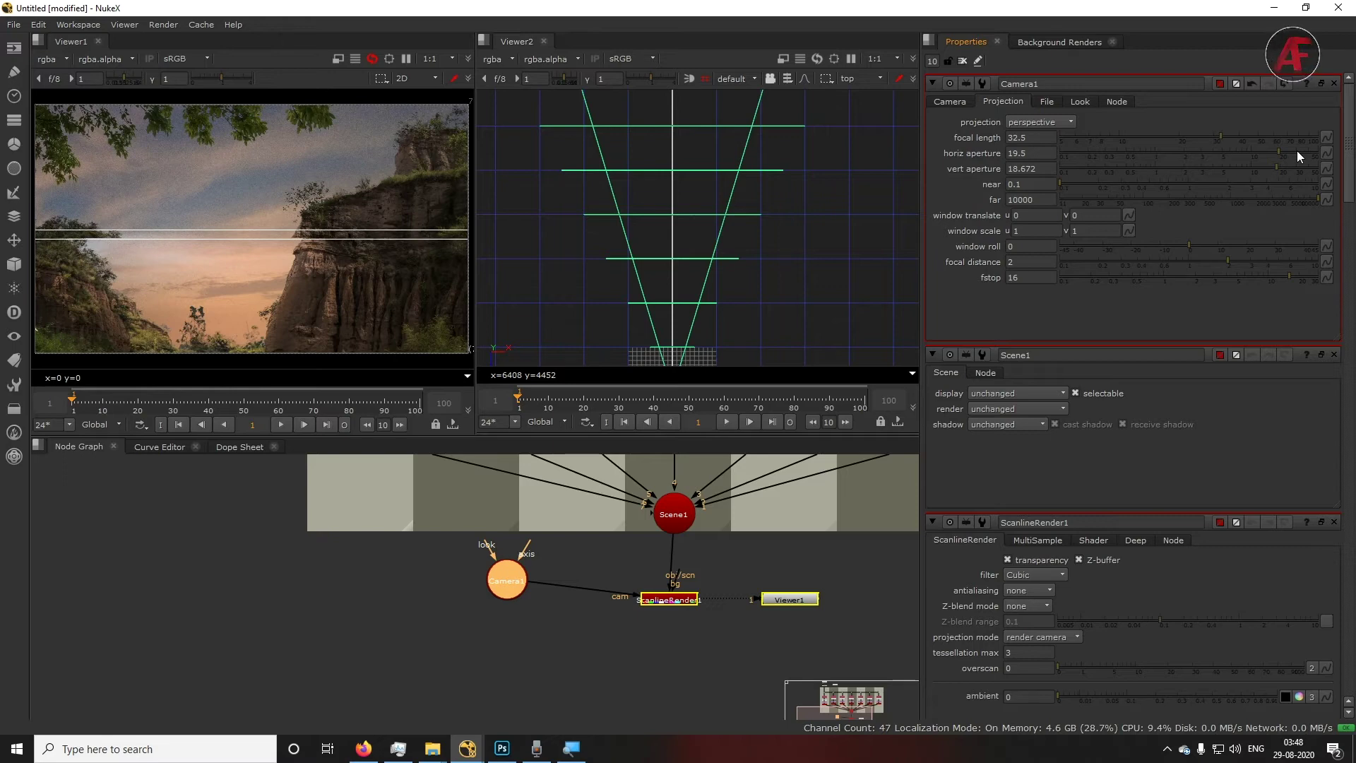
left_click(1297, 151)
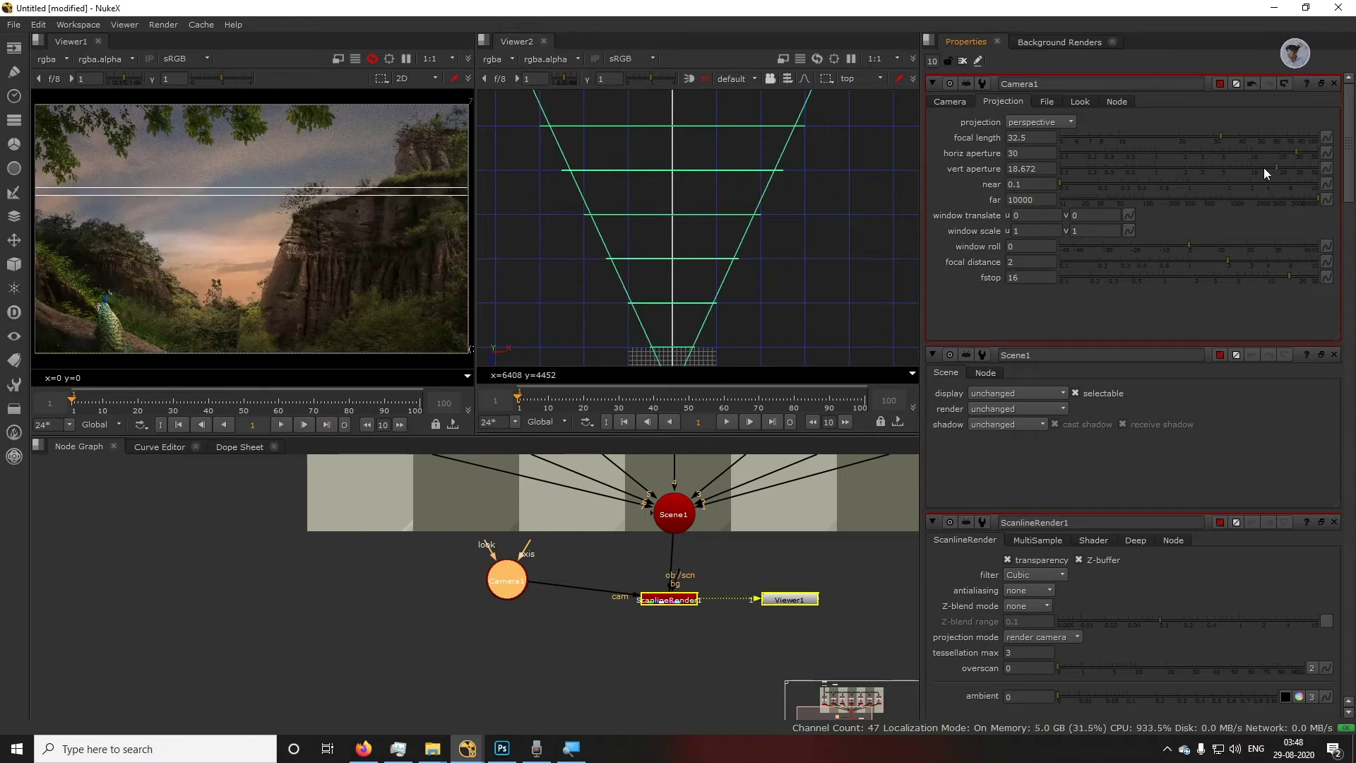
left_click(1303, 153)
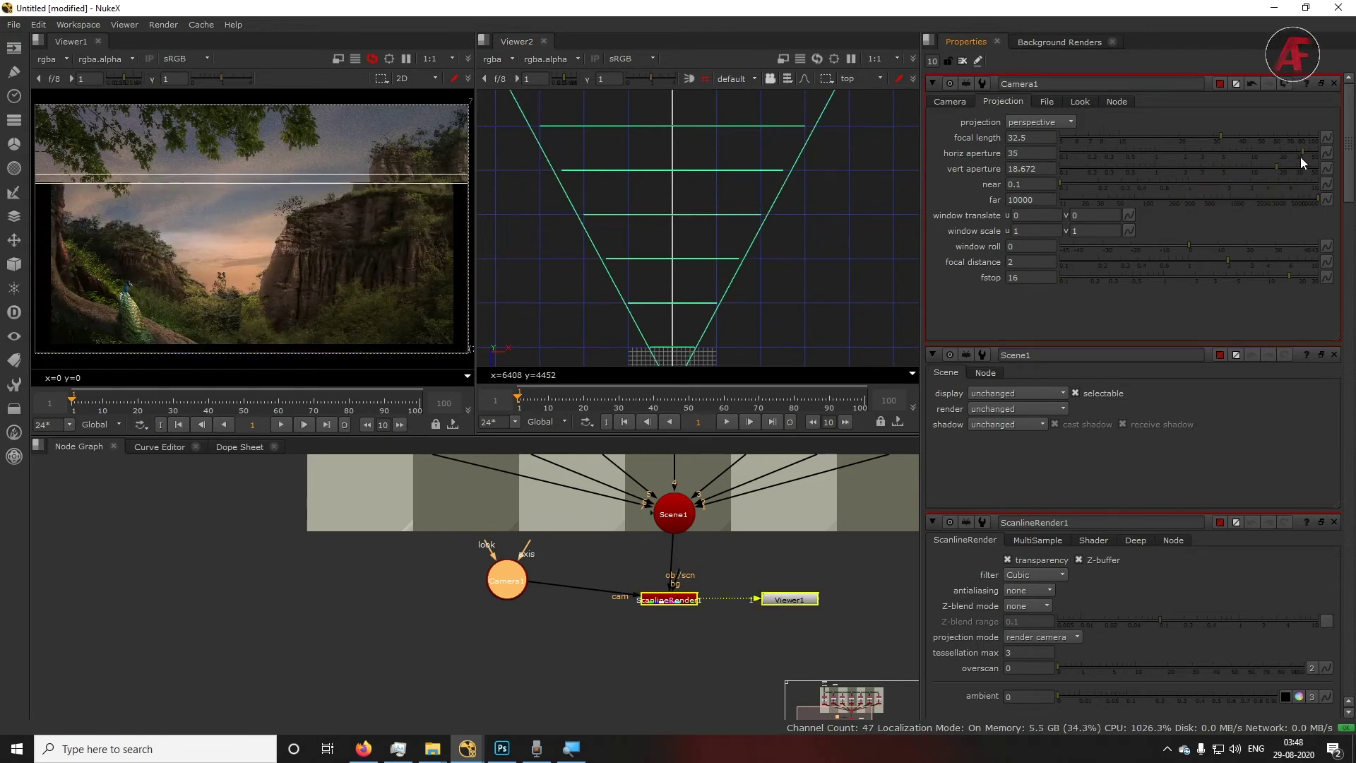
left_click(1299, 152)
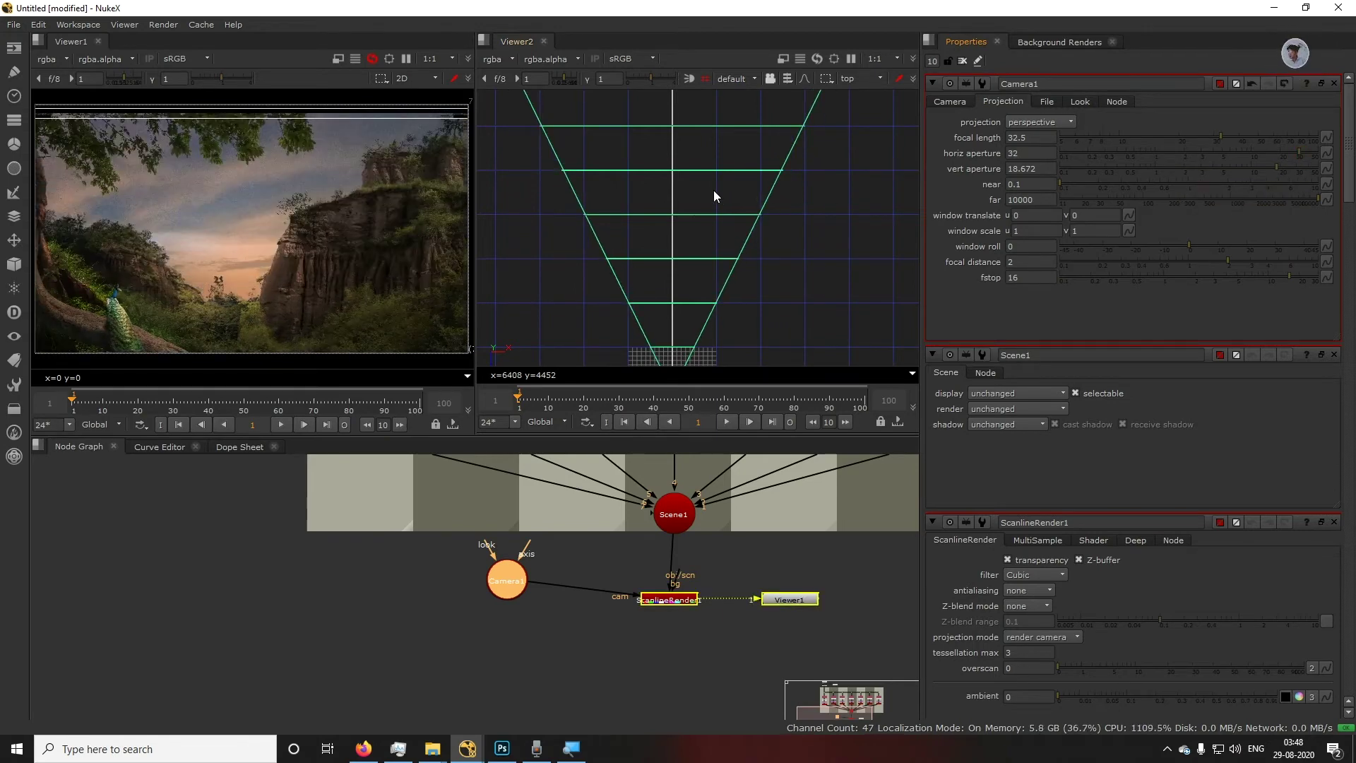
Examine the camera frustum against the cards from the bottom, and return Viewer2 to the 3D view
left_click(869, 78)
left_click(867, 159)
scroll(841, 254, "up", 3)
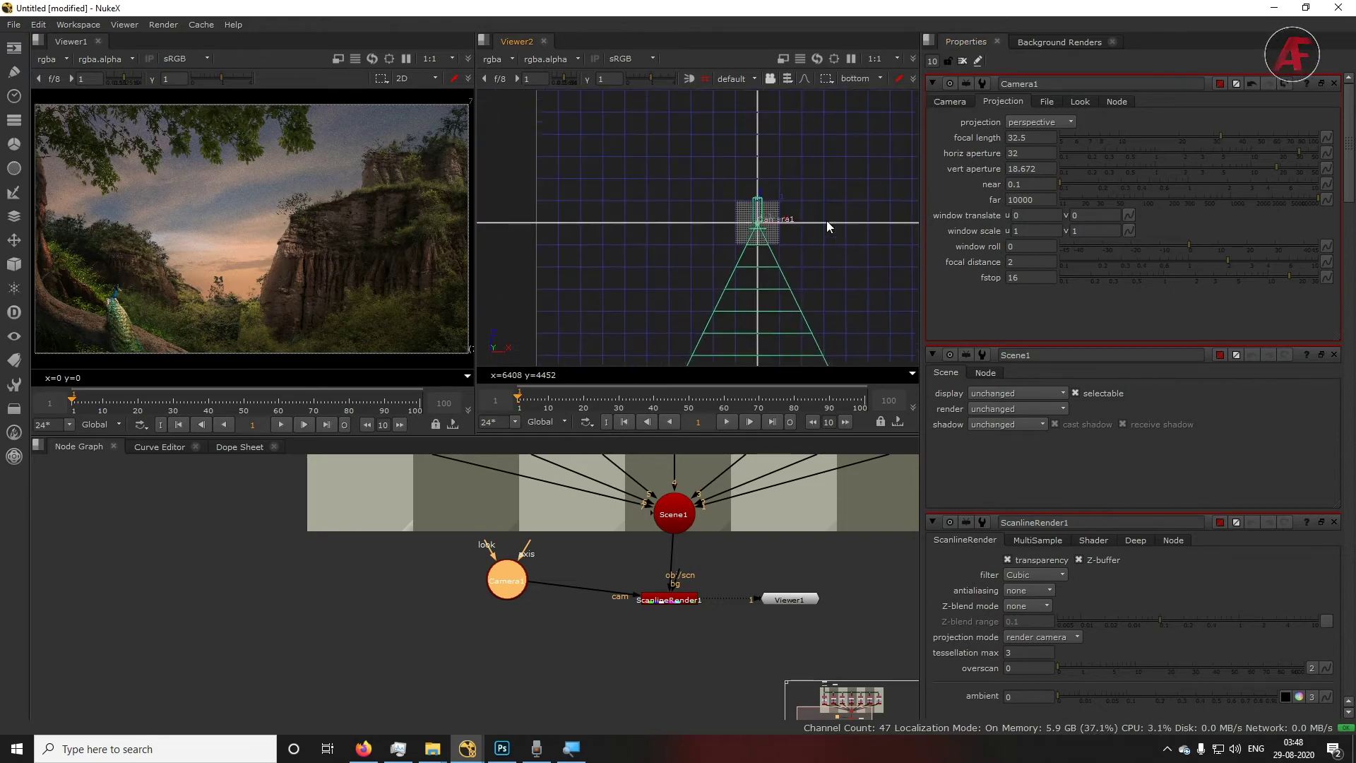
left_click(864, 78)
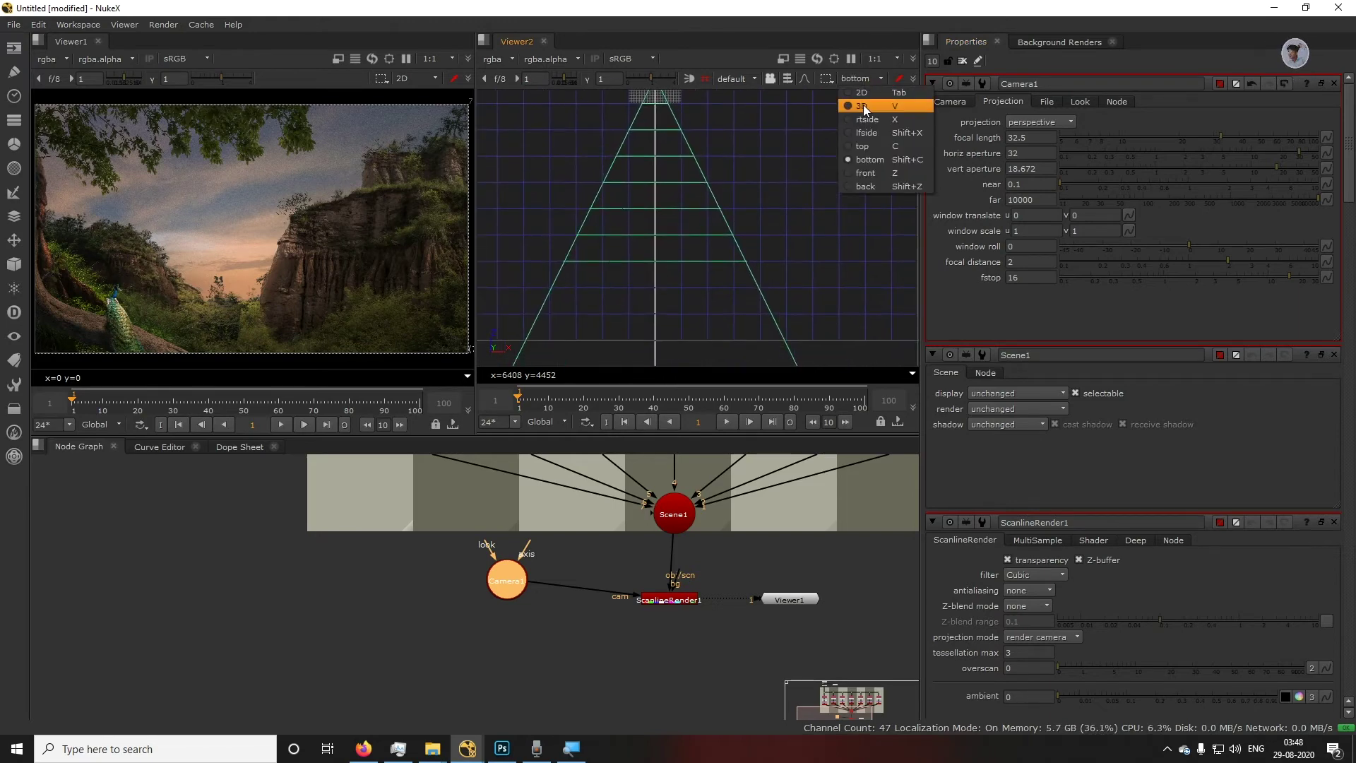
left_click(862, 105)
left_click_drag(764, 233, 671, 266, "ctrl")
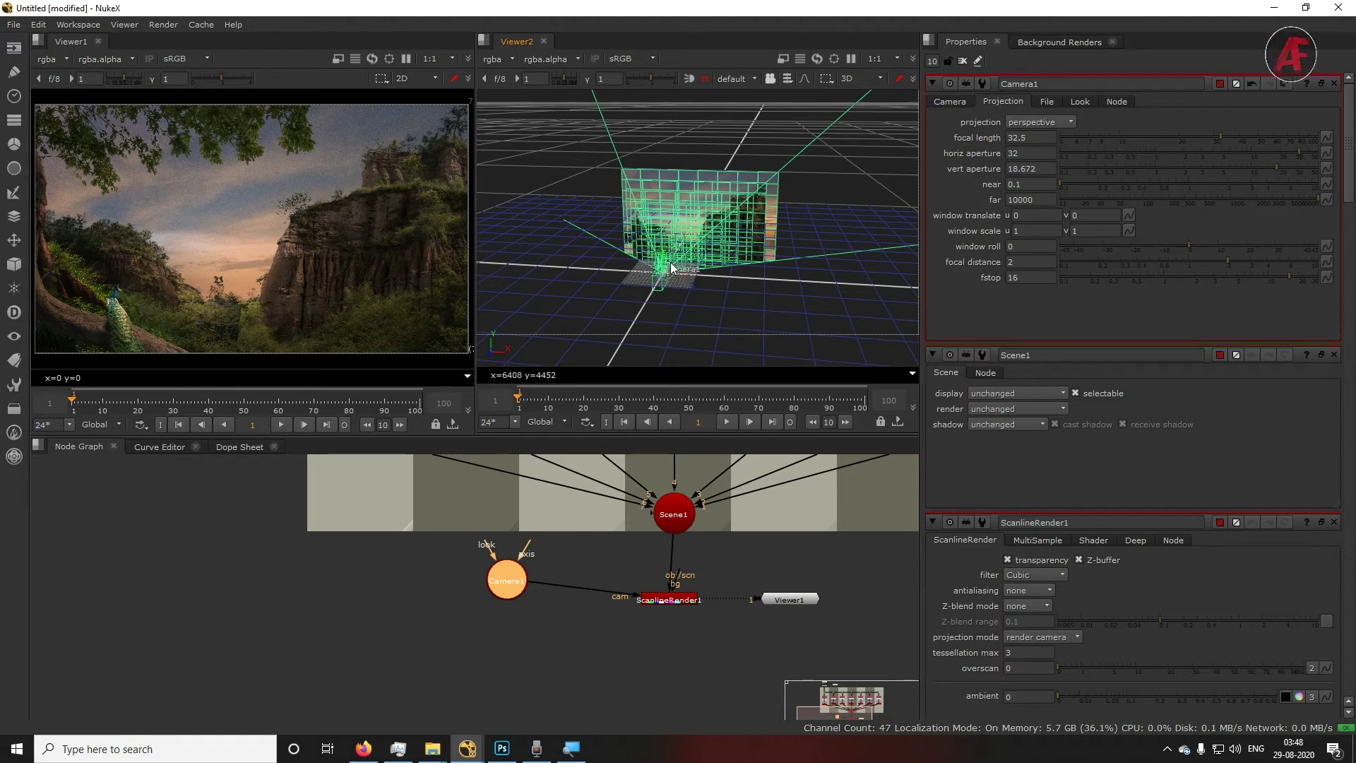
left_click_drag(663, 321, 816, 295, "ctrl")
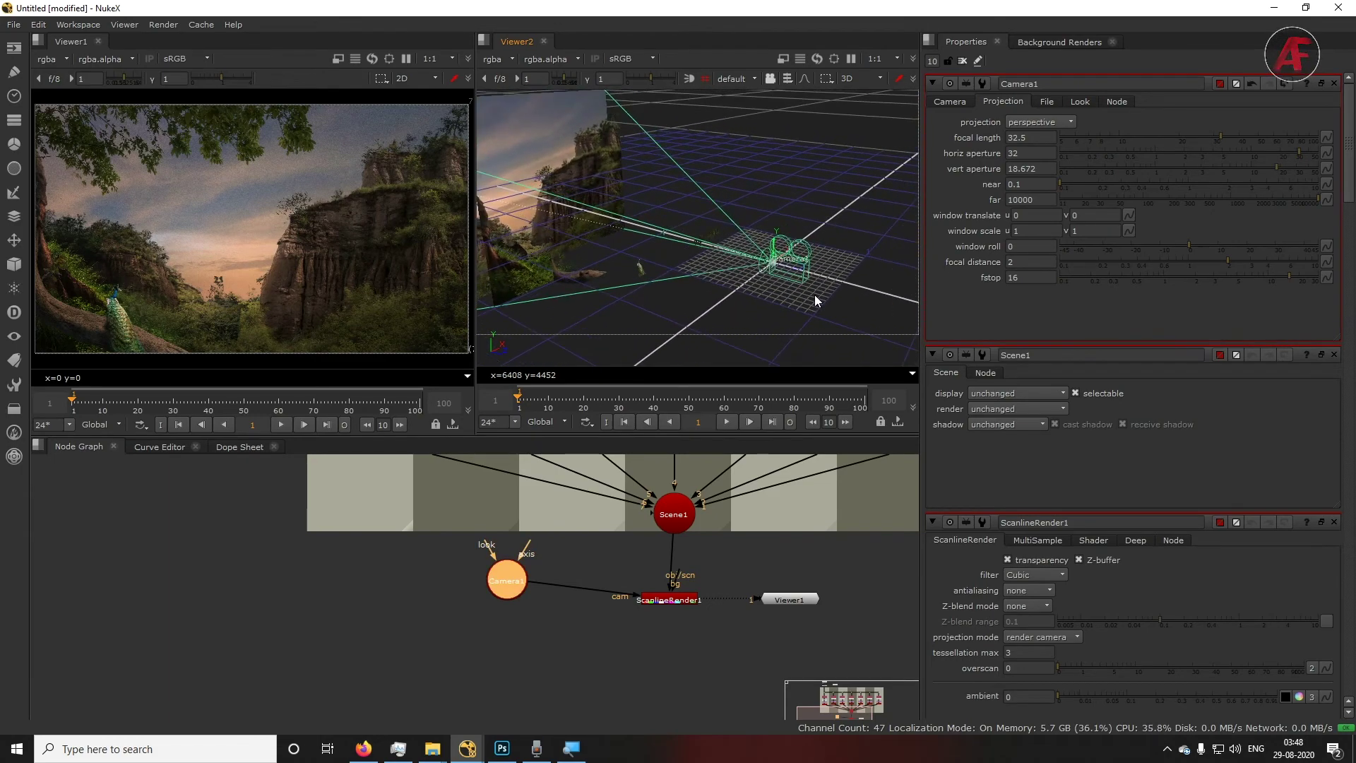
Move Camera1 forward toward the cards to a z translation of about -4.32
left_click(948, 102)
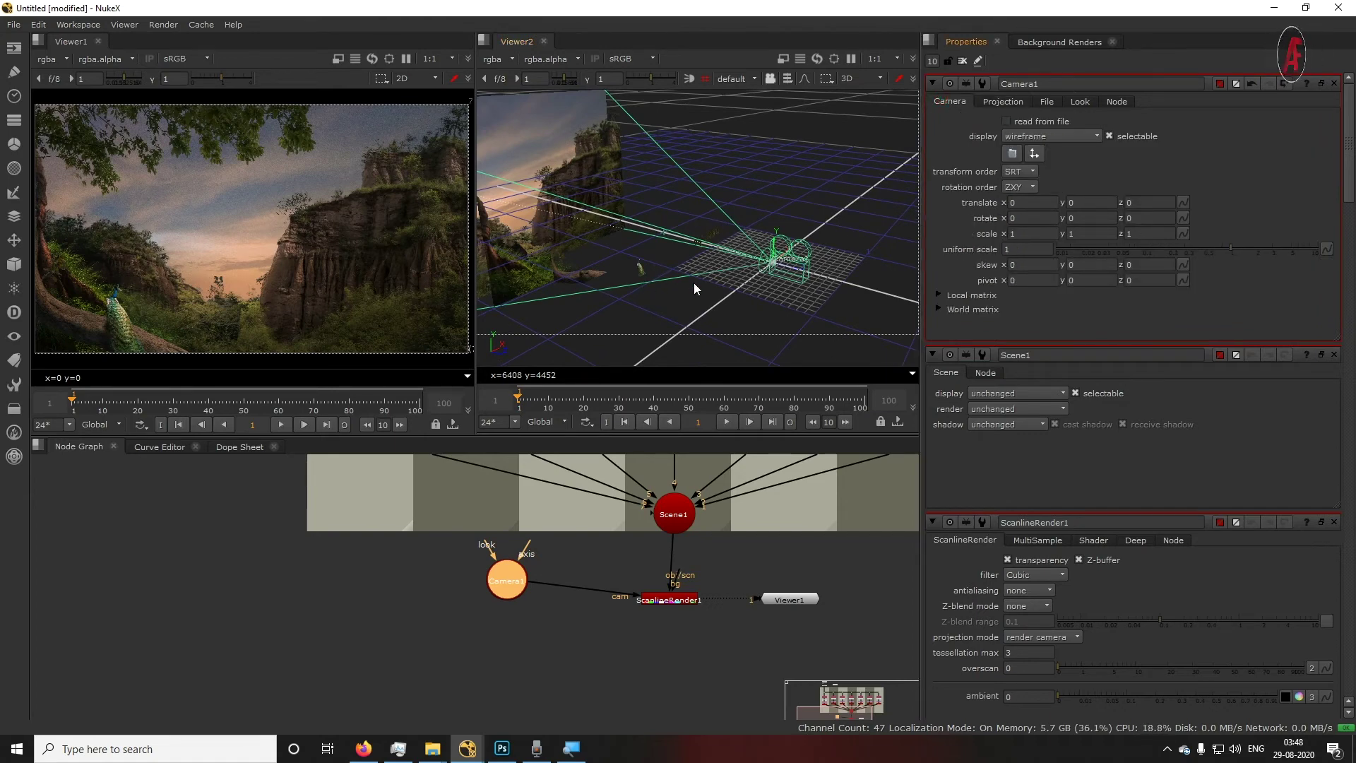
scroll(701, 288, "down", 3)
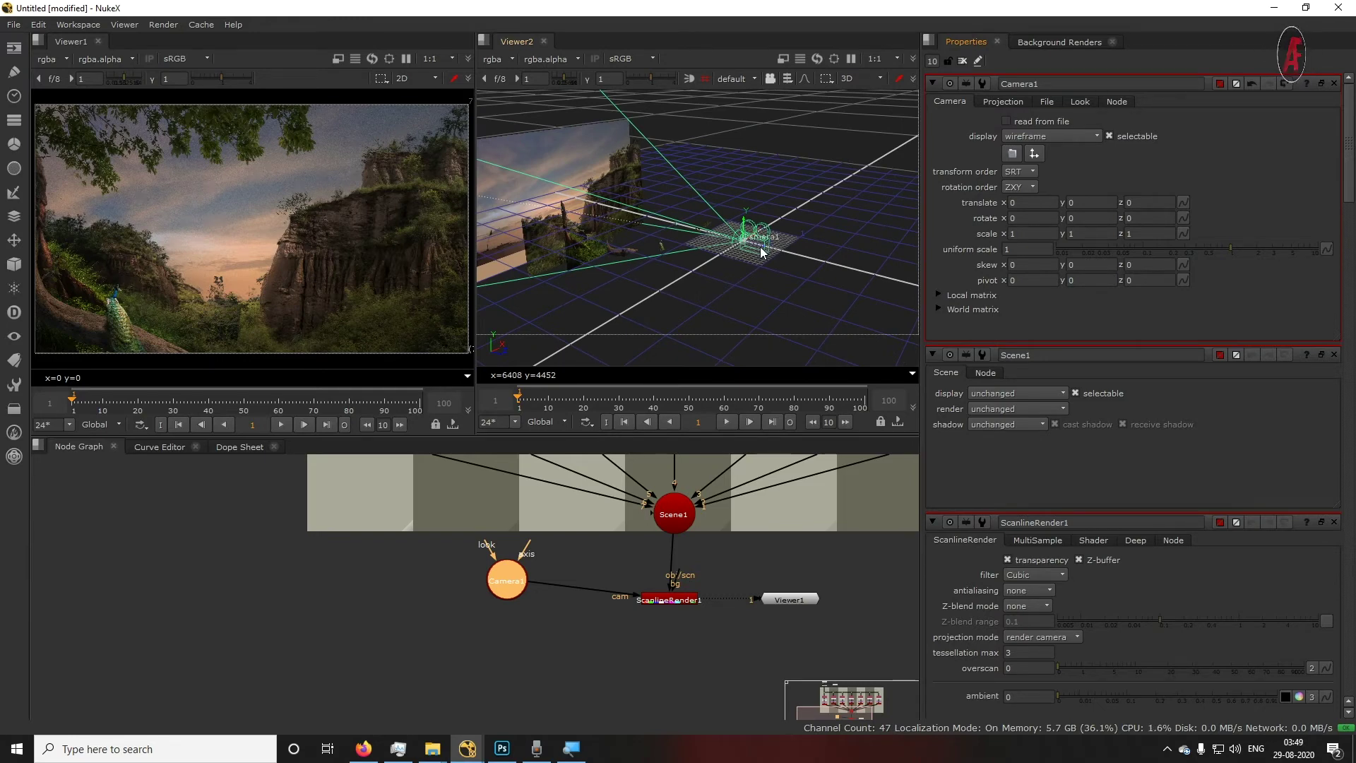
left_click_drag(756, 241, 558, 185)
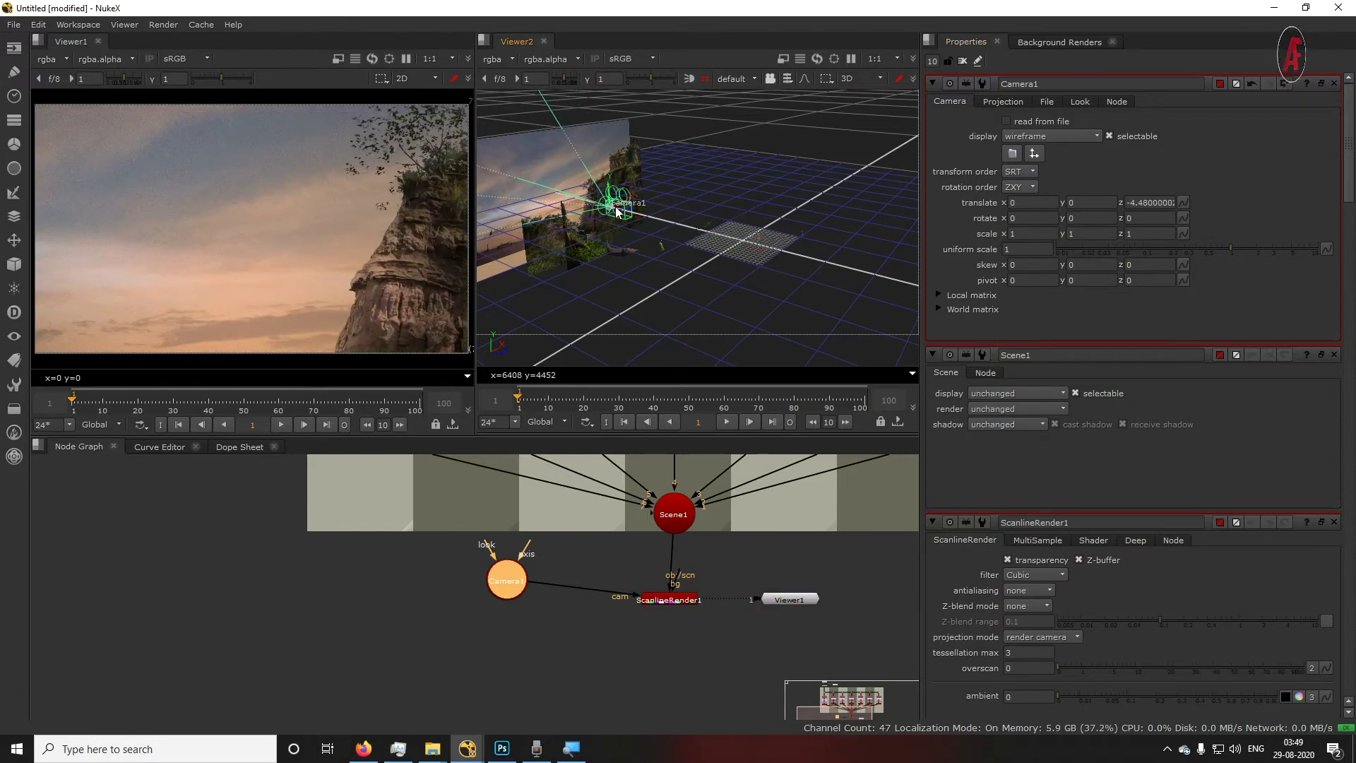
left_click_drag(620, 212, 630, 215)
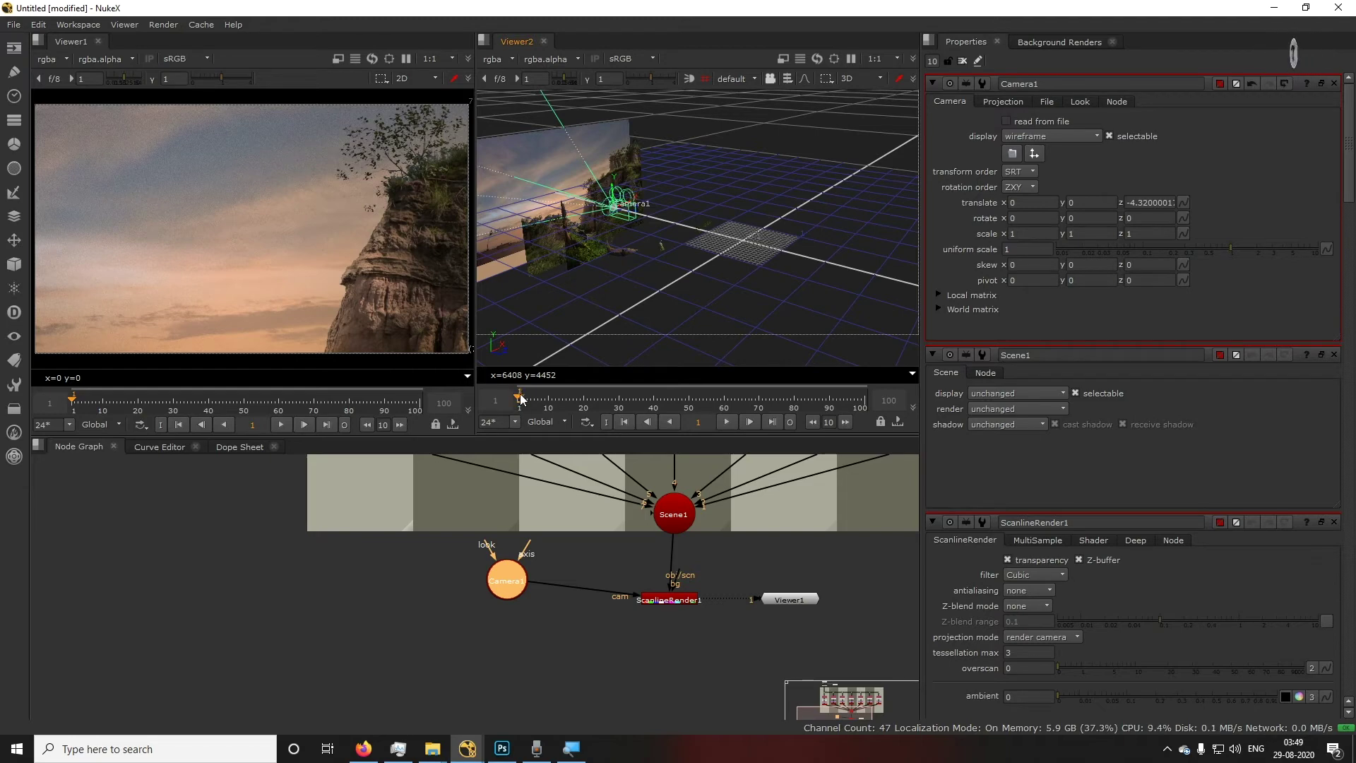
Set a key on Camera1's translation at frame 1 and go to frame 100
left_click(1183, 202)
left_click(1211, 214)
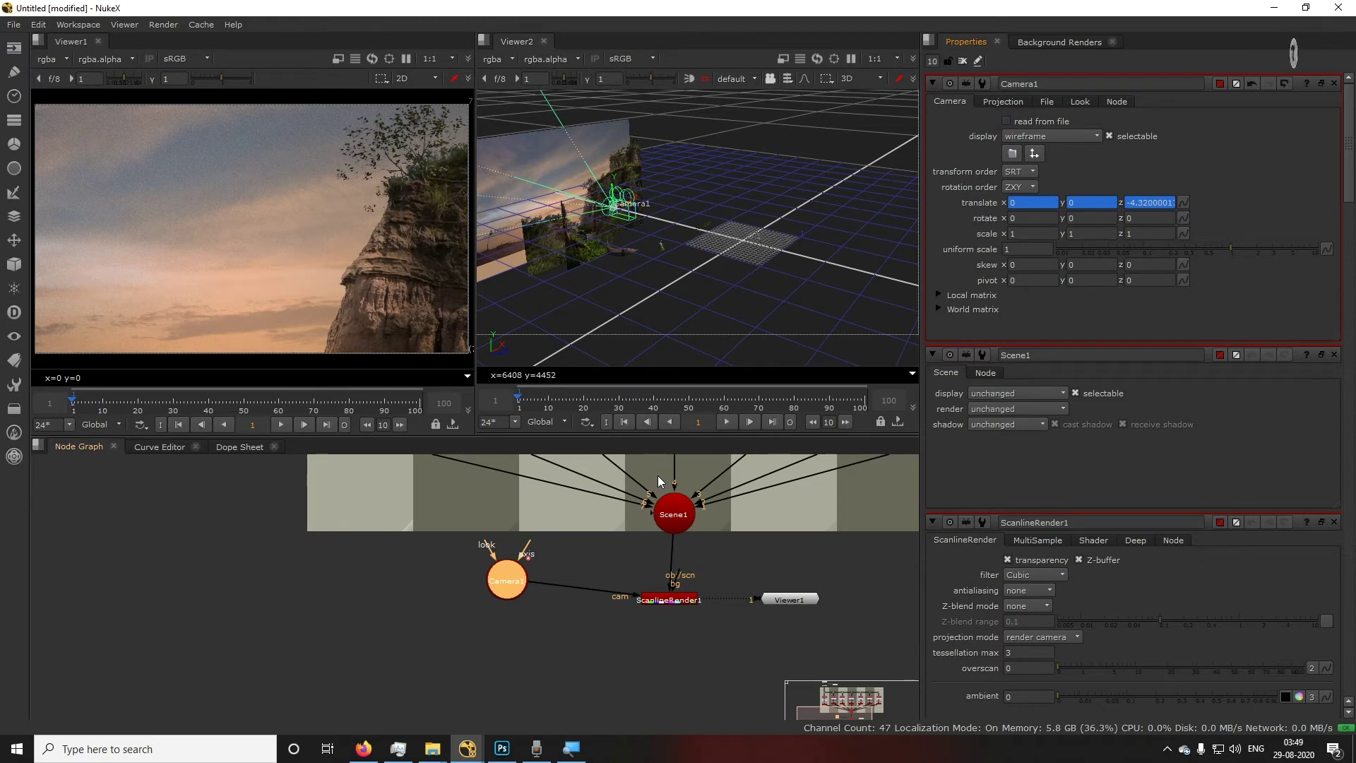
left_click(863, 403)
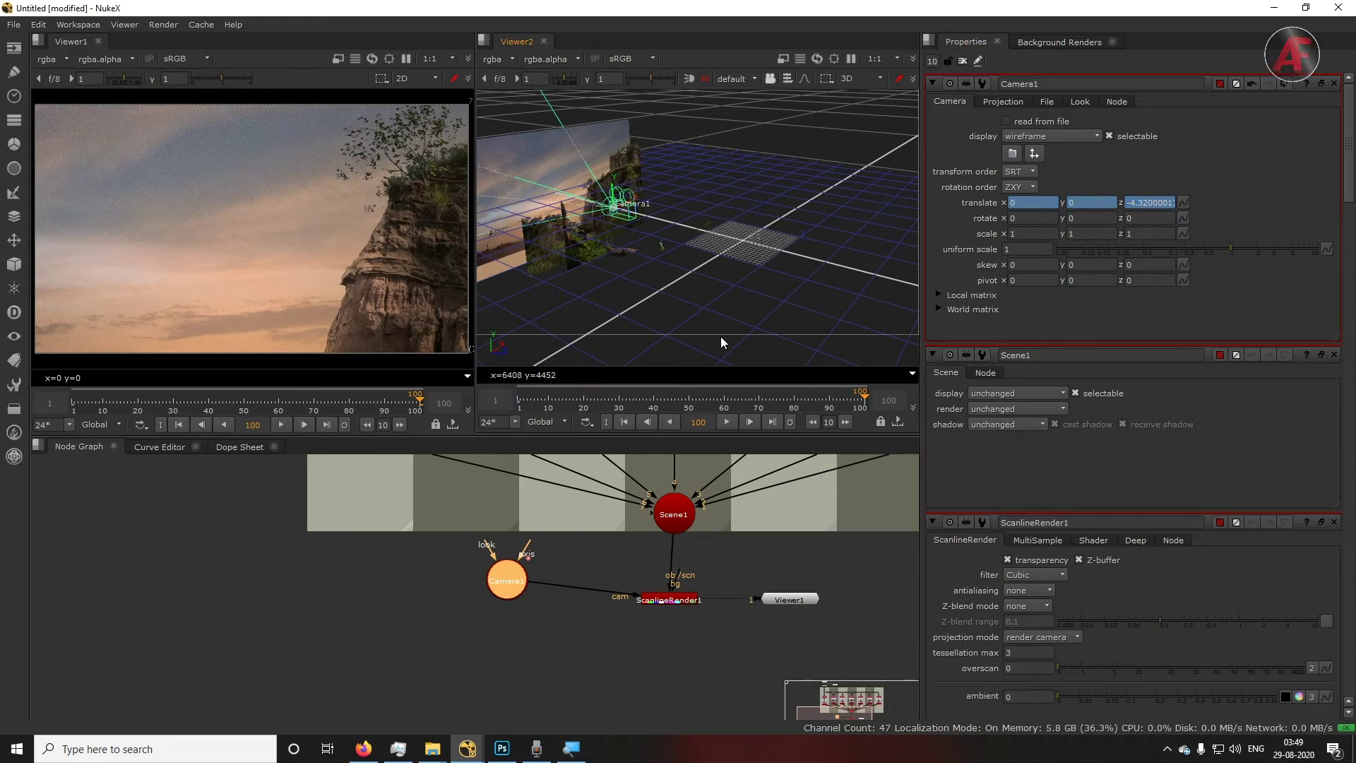
scroll(672, 248, "down", 2)
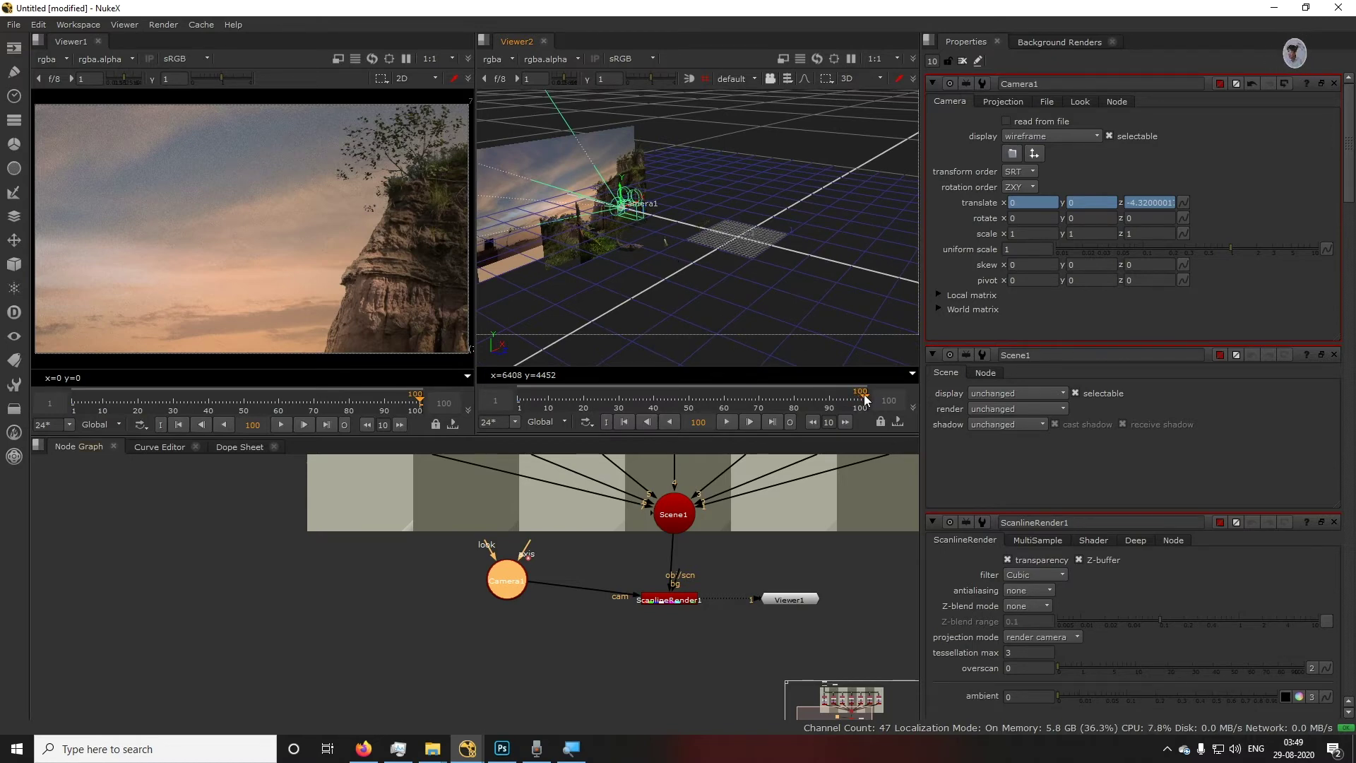
Move Camera1 back to a z translation of about 0.01 at frame 100 and play the camera move in Viewer1
left_click(631, 218)
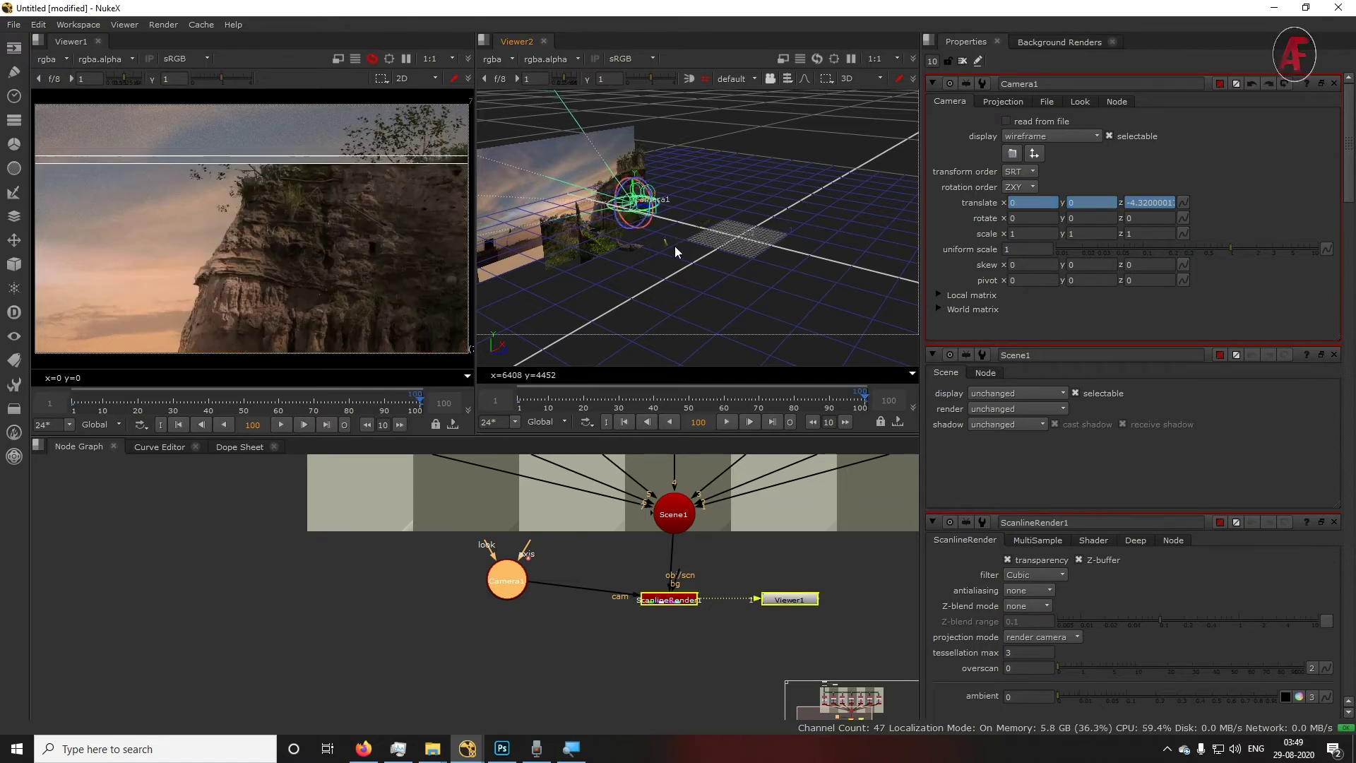
left_click_drag(667, 267, 761, 294, "ctrl")
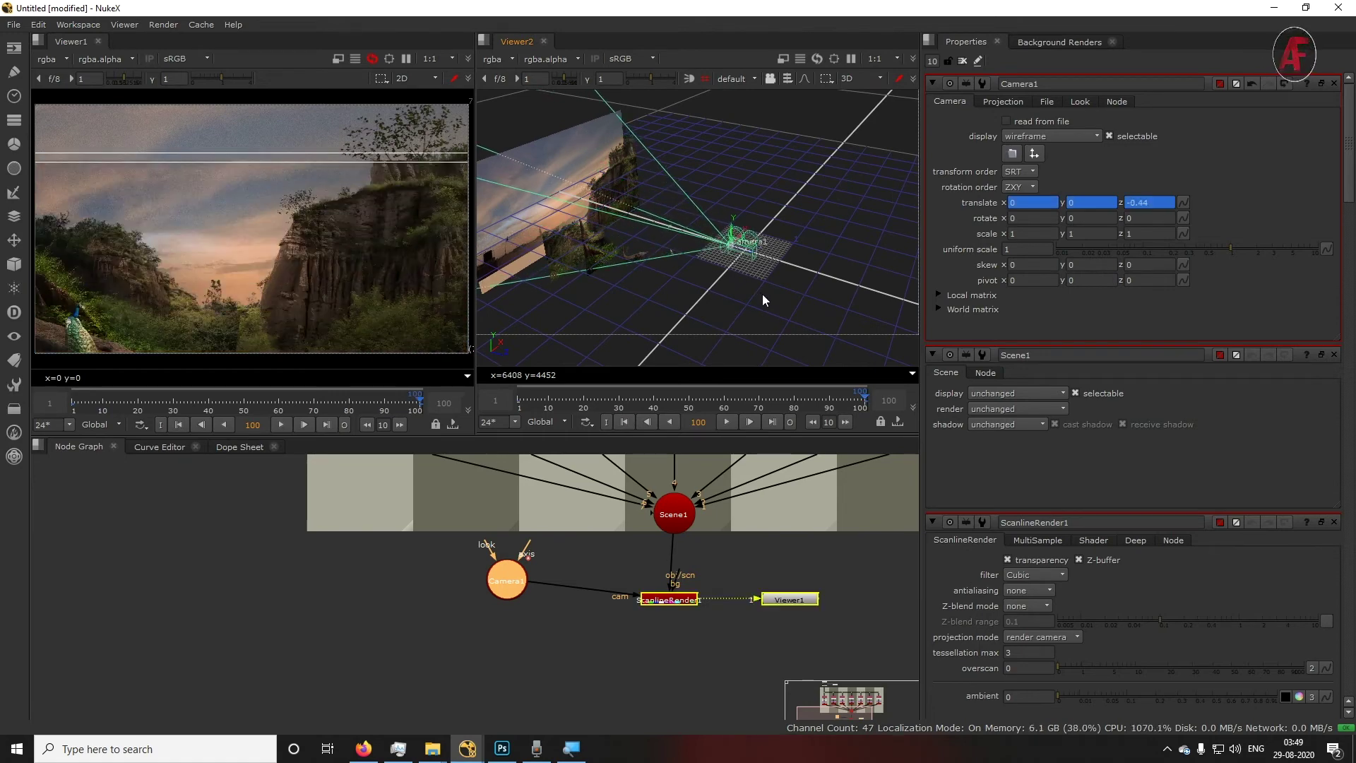
left_click_drag(748, 246, 775, 262)
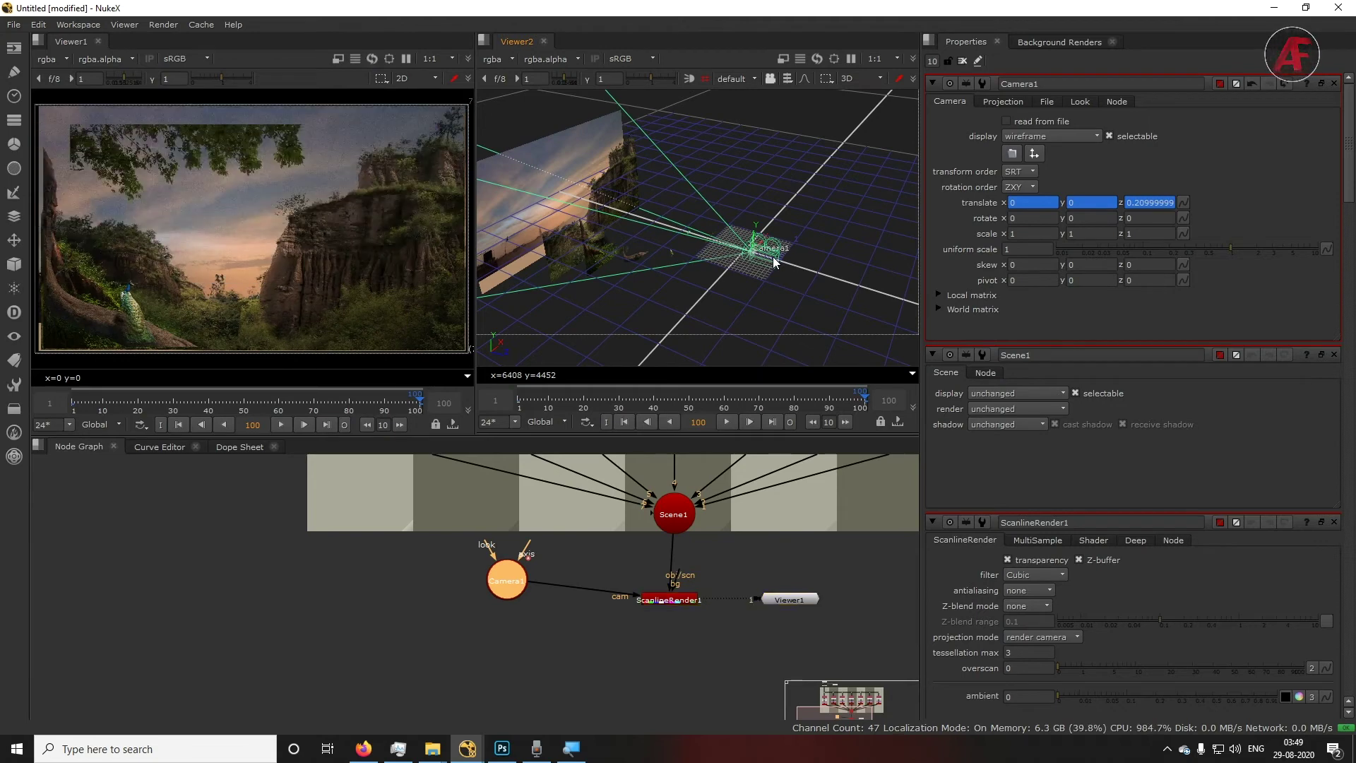
left_click_drag(772, 260, 763, 262)
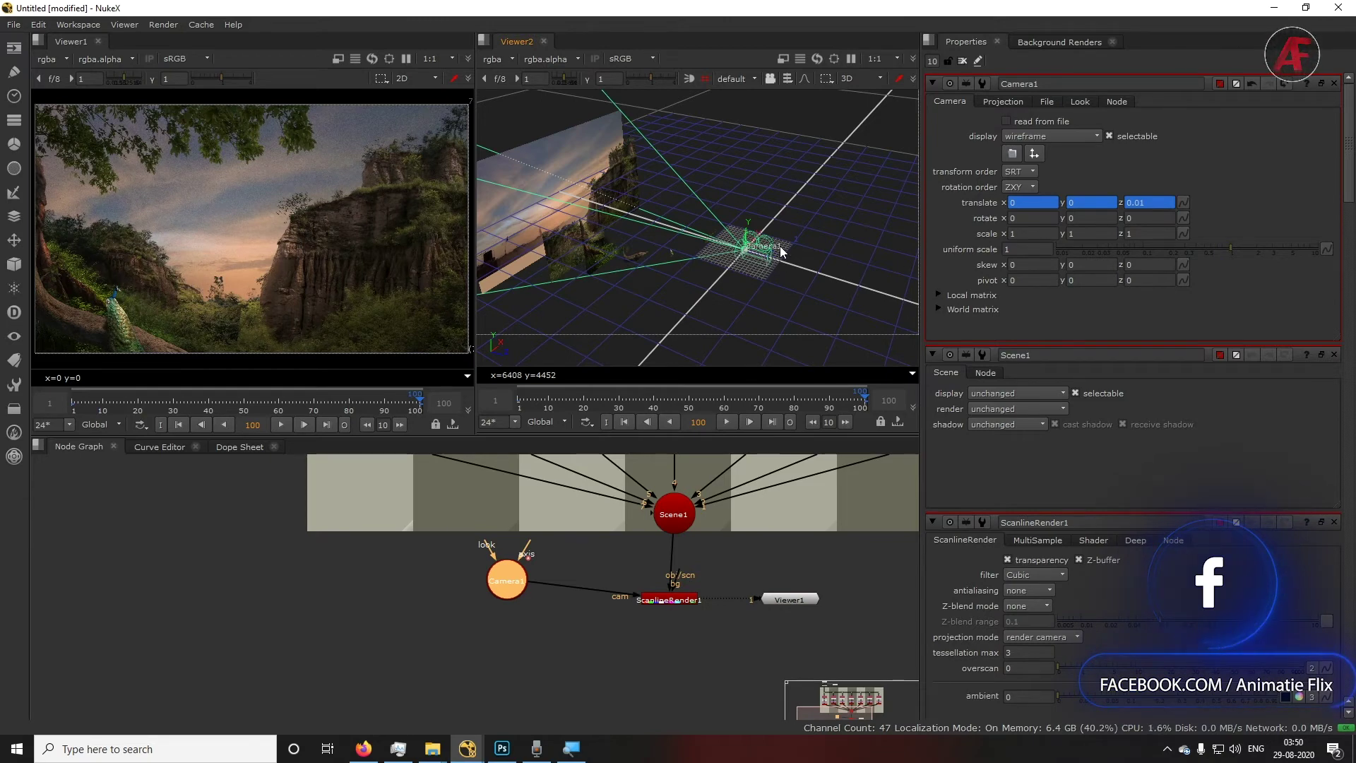
mouse_move(99, 408)
left_mouse_down()
mouse_move(75, 408)
mouse_move(85, 404)
left_mouse_up()
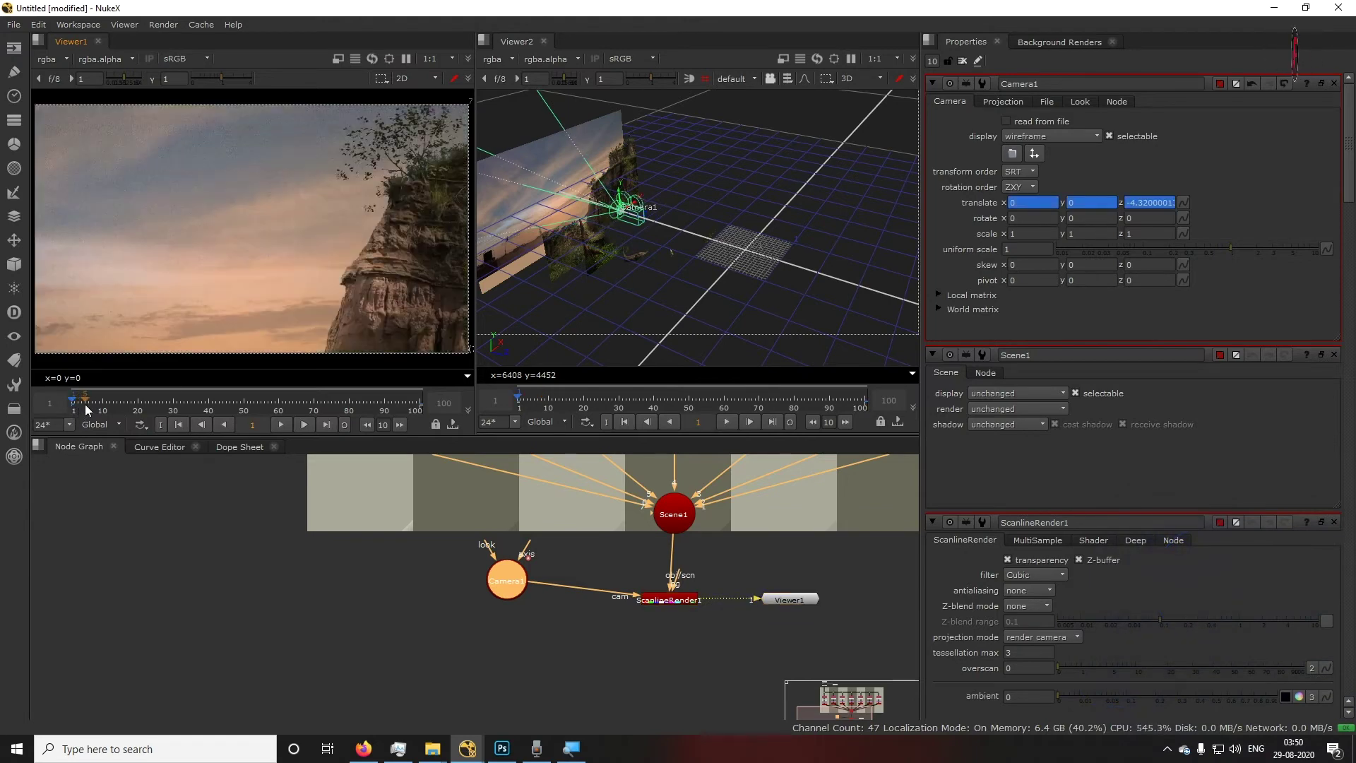
key("l")
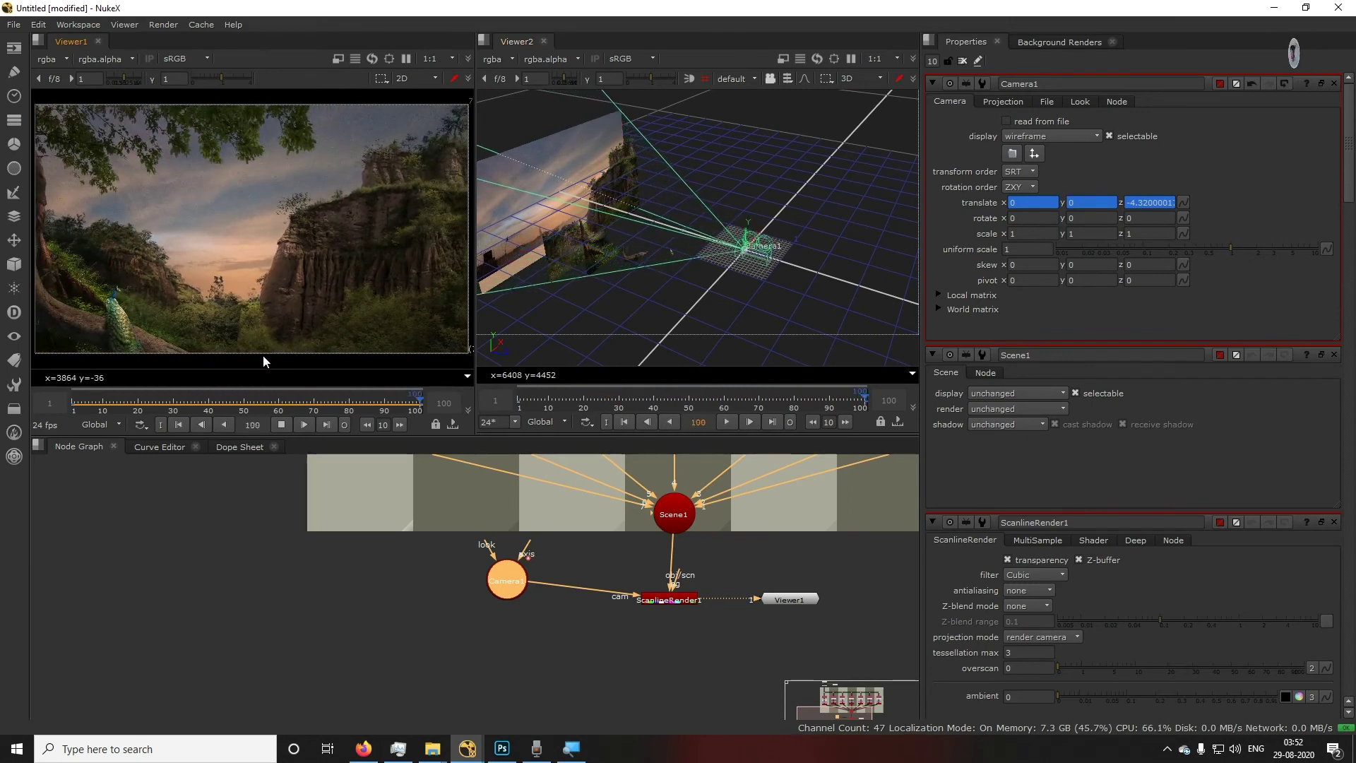
Add a Write node after ScanlineRender1 and space Viewer1 farther from it in the node graph
middle_click_drag(701, 646, 560, 544)
key("space")
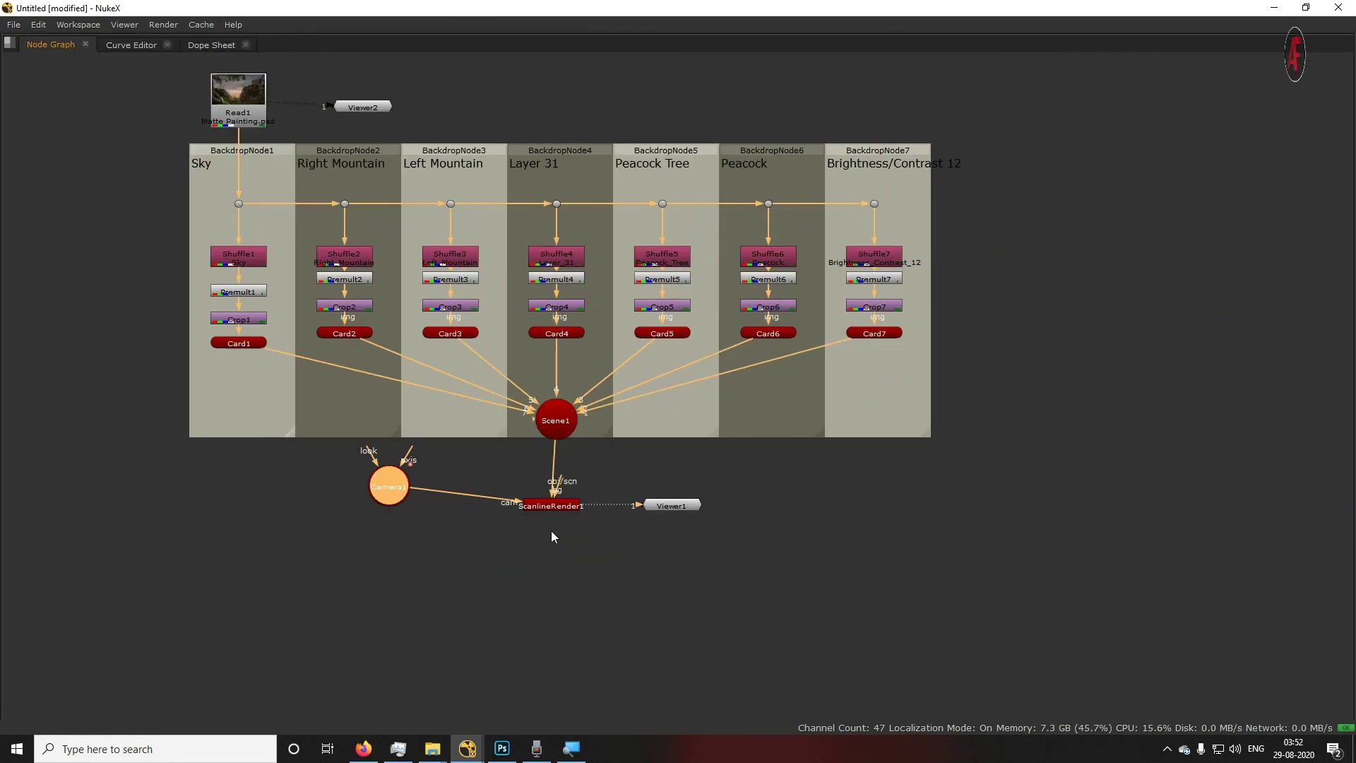
scroll(582, 548, "up", 4)
left_click_drag(696, 410, 719, 410)
left_click(892, 397)
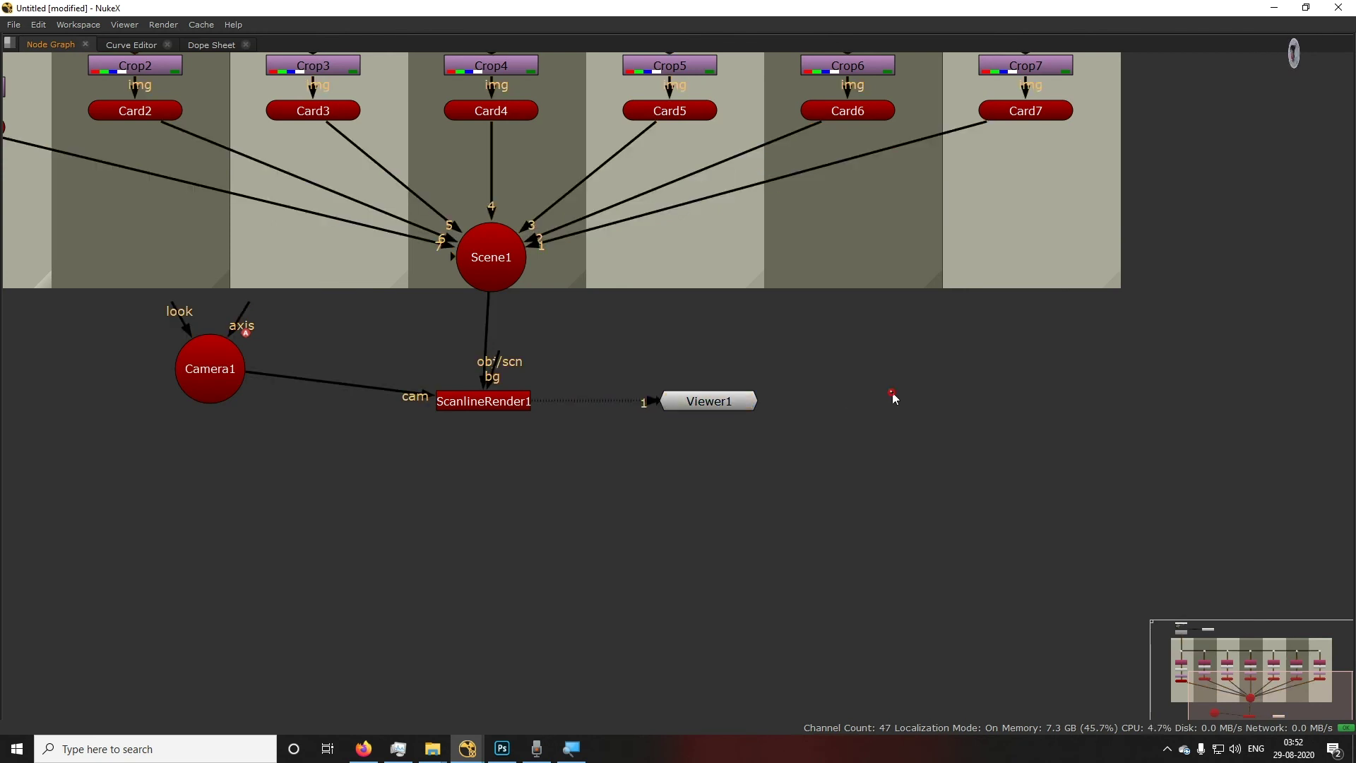
key("Tab")
type("write")
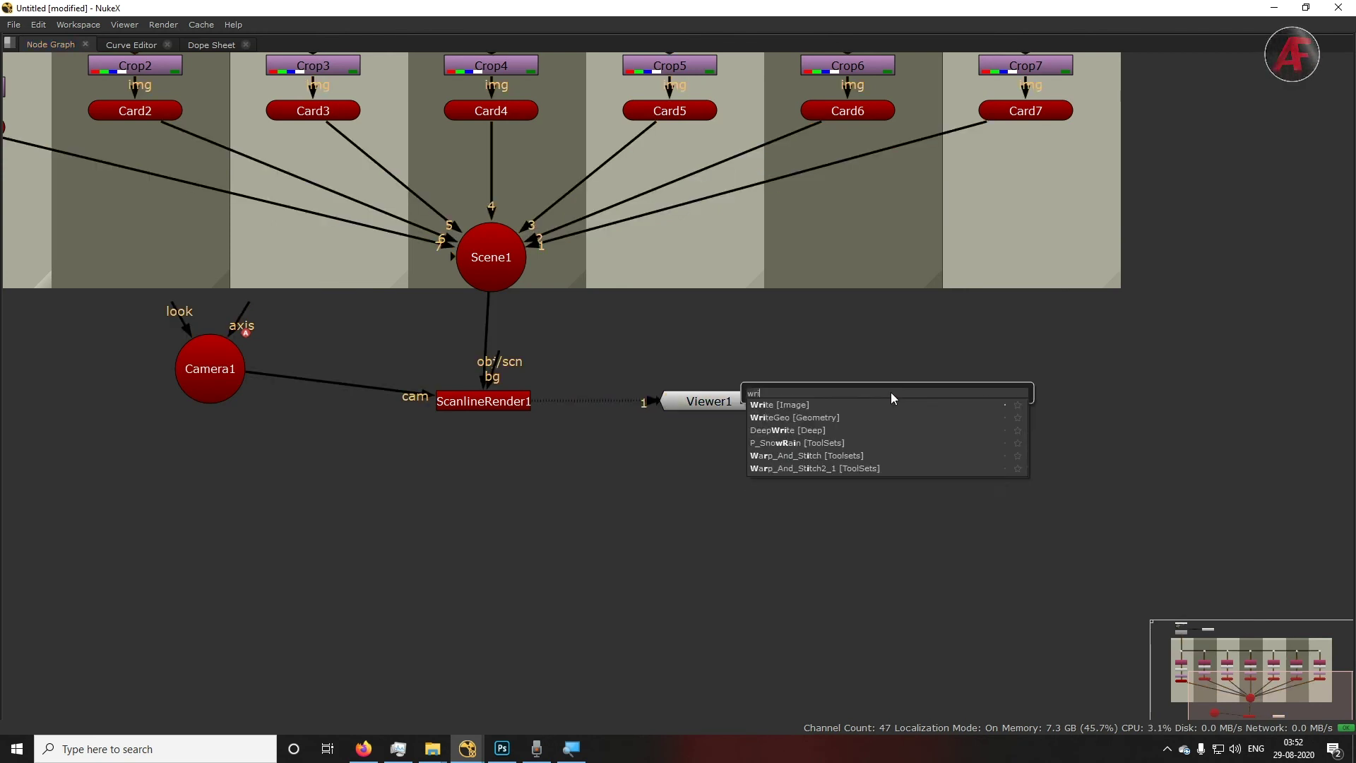
key("Return")
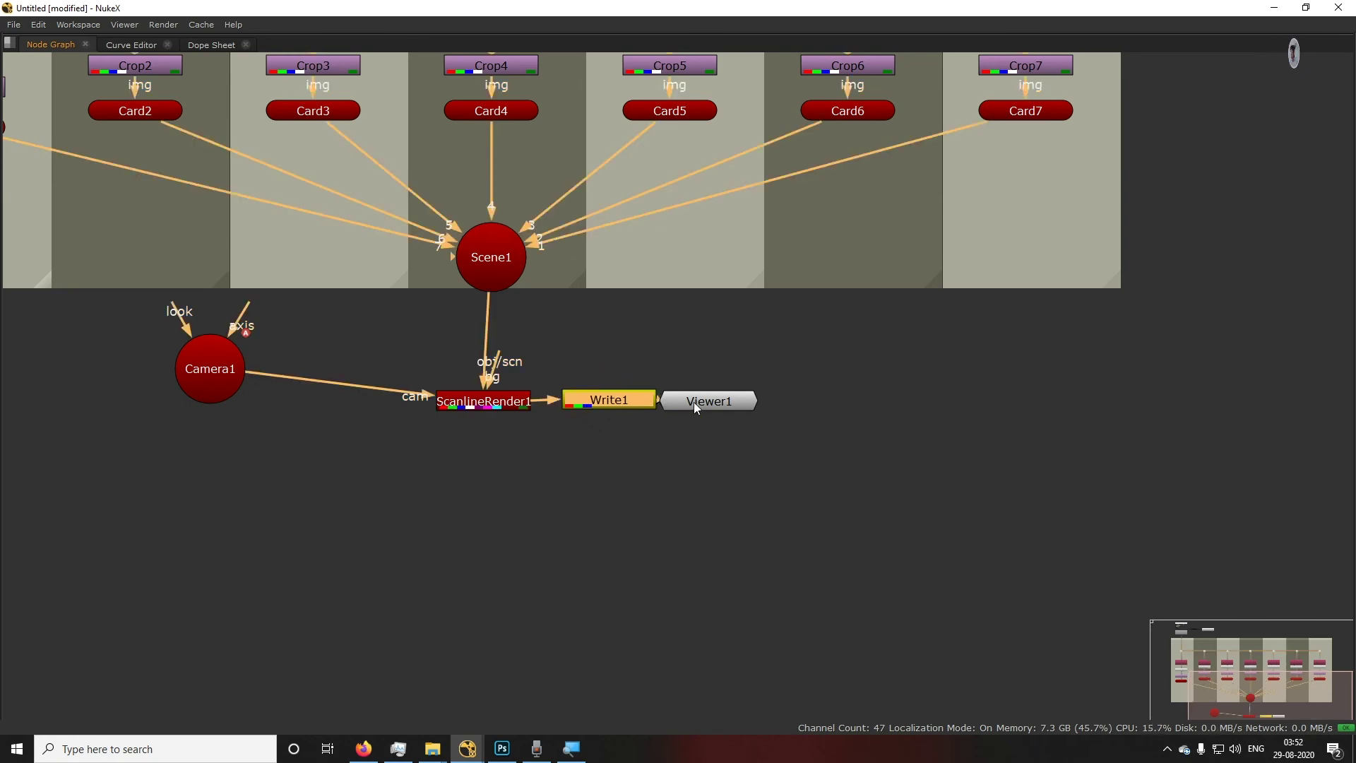
left_click_drag(692, 401, 773, 401)
key("space")
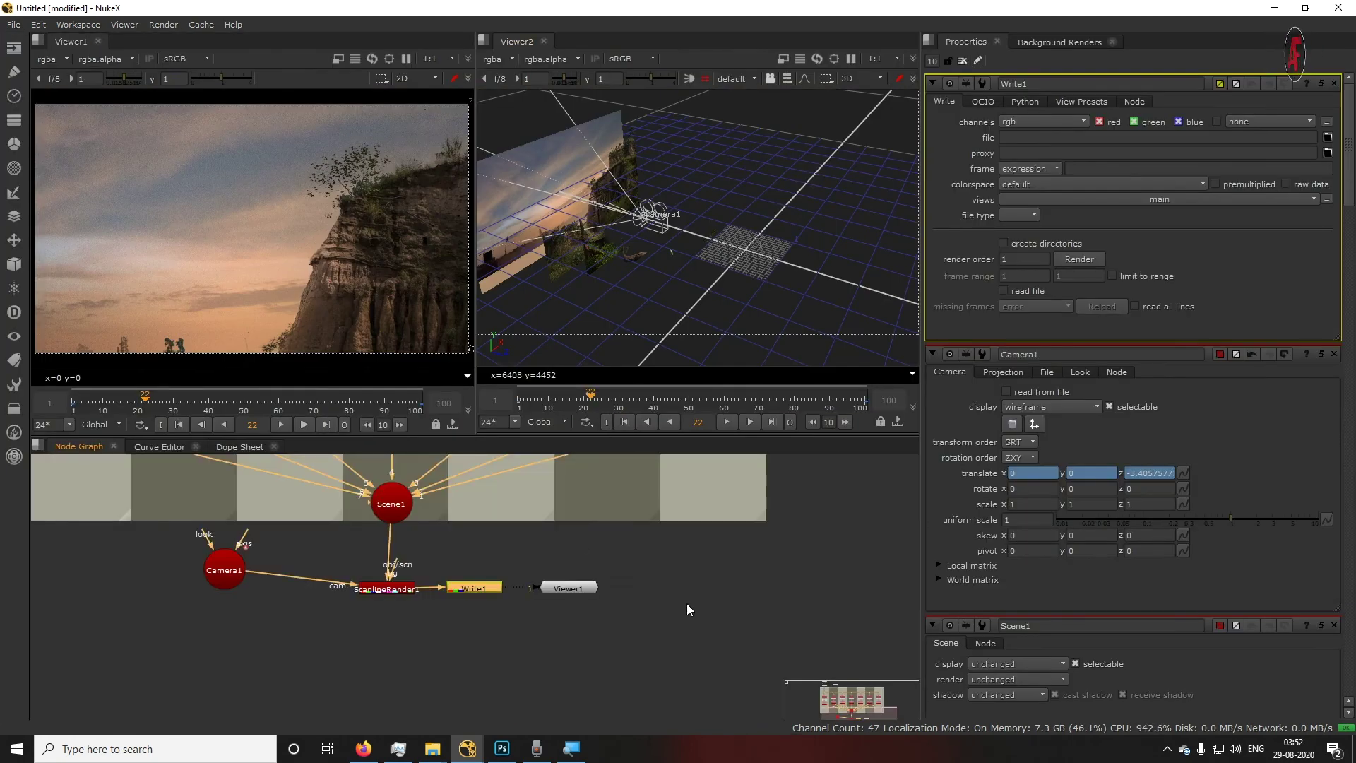
Set Write1's file and proxy paths to try.mov in the Demo Lecture folder
left_click(1328, 139)
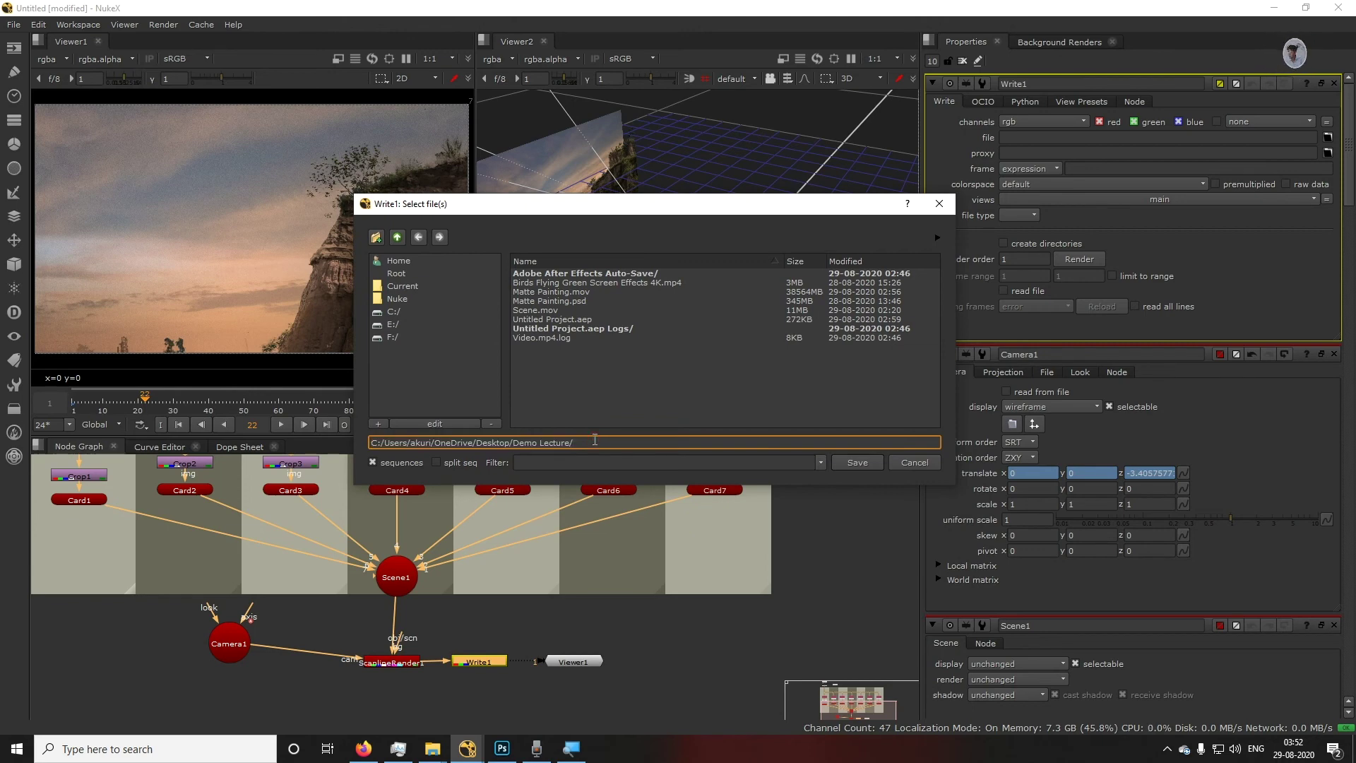
type("try.mov")
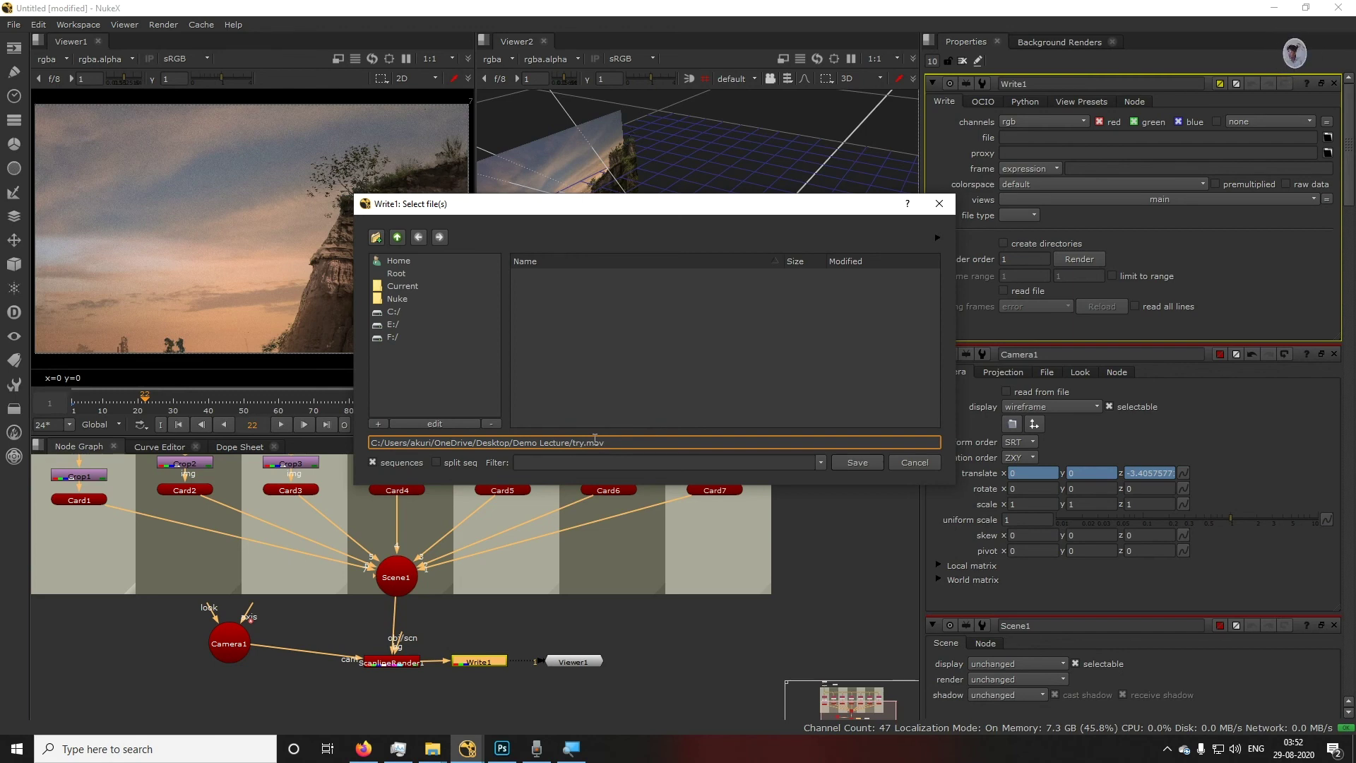
key("Return")
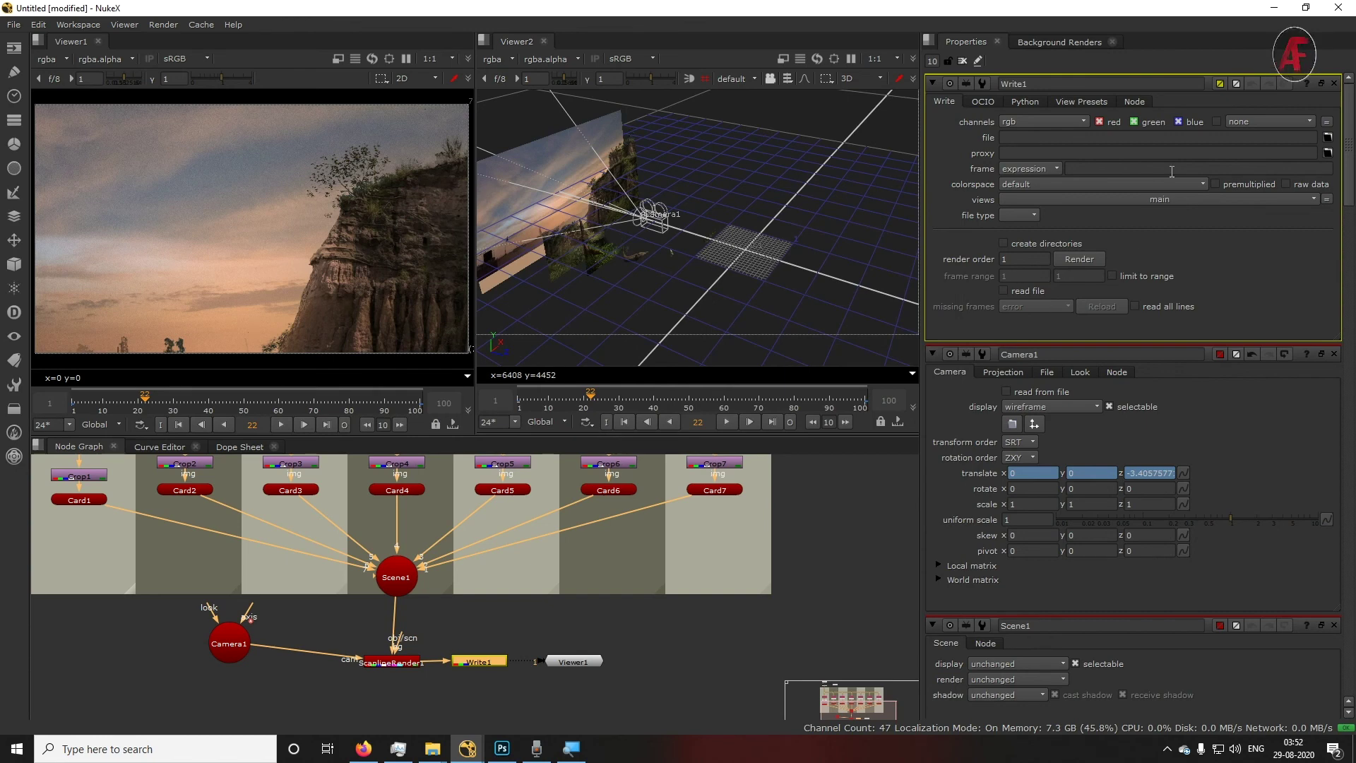
left_click(1251, 137)
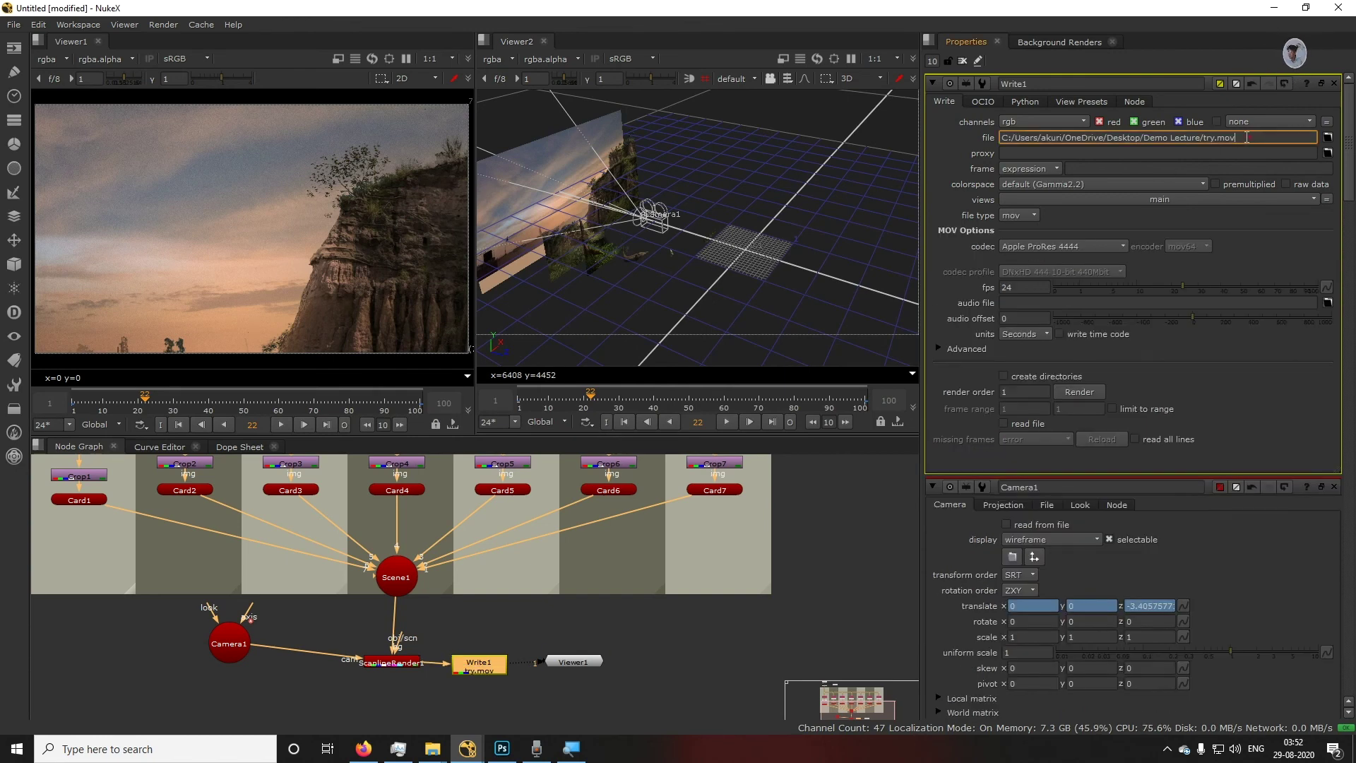
left_click(1140, 158)
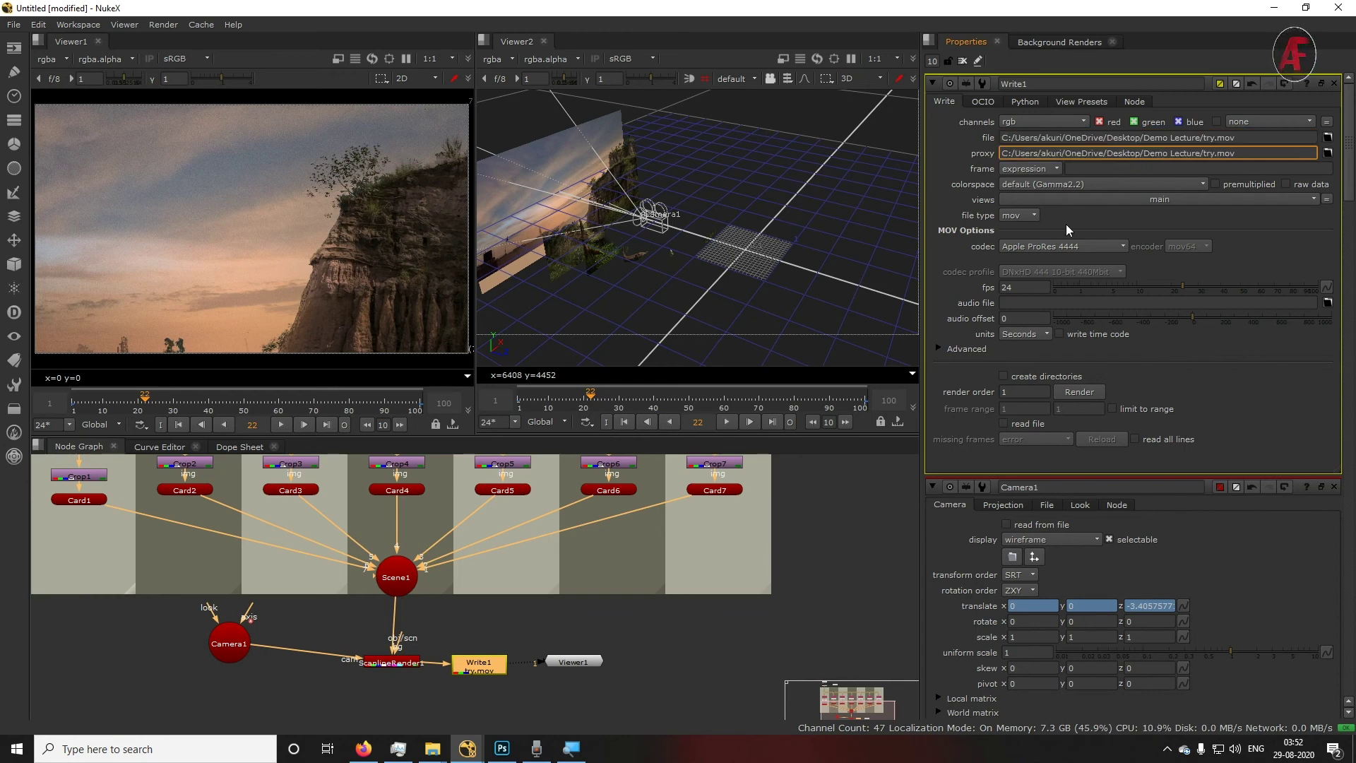
Keep Write1's file type as mov and set its codec to H.264
left_click(1028, 216)
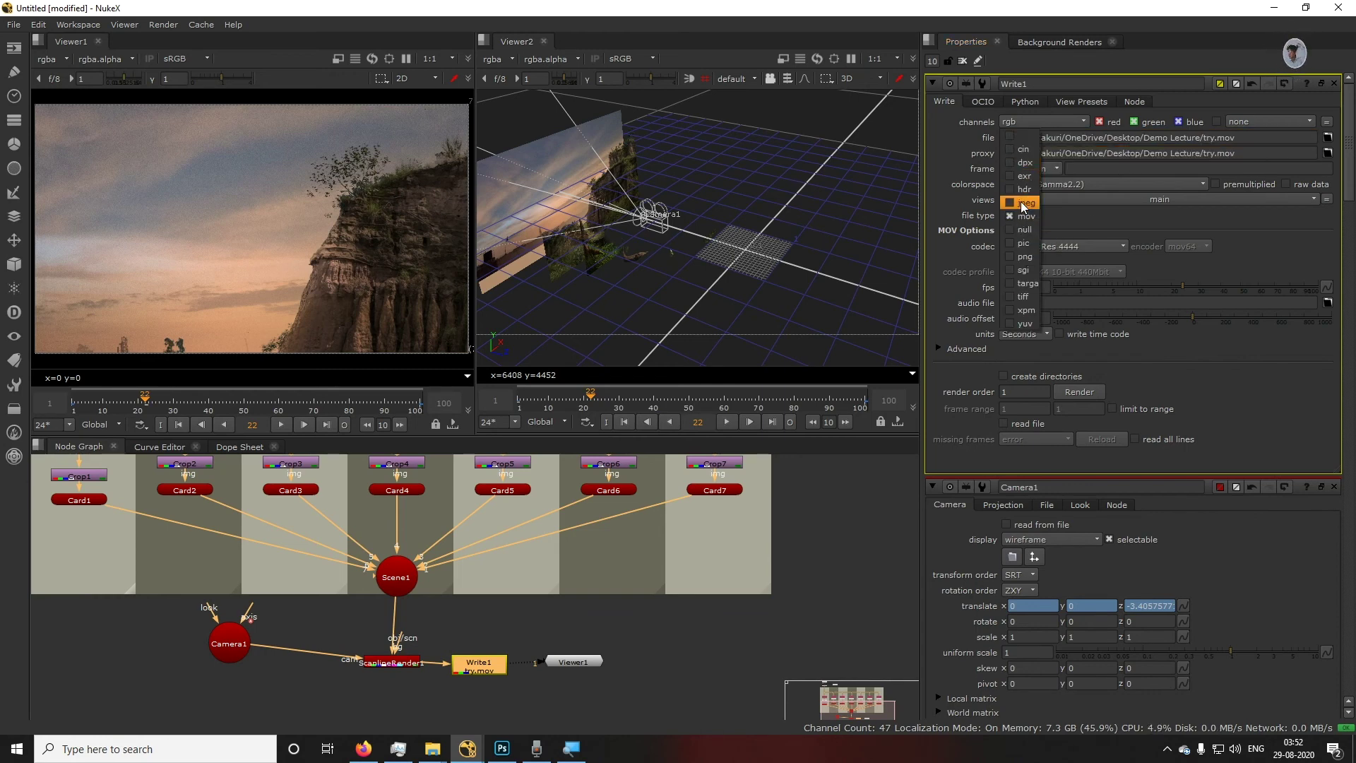
left_click(1025, 217)
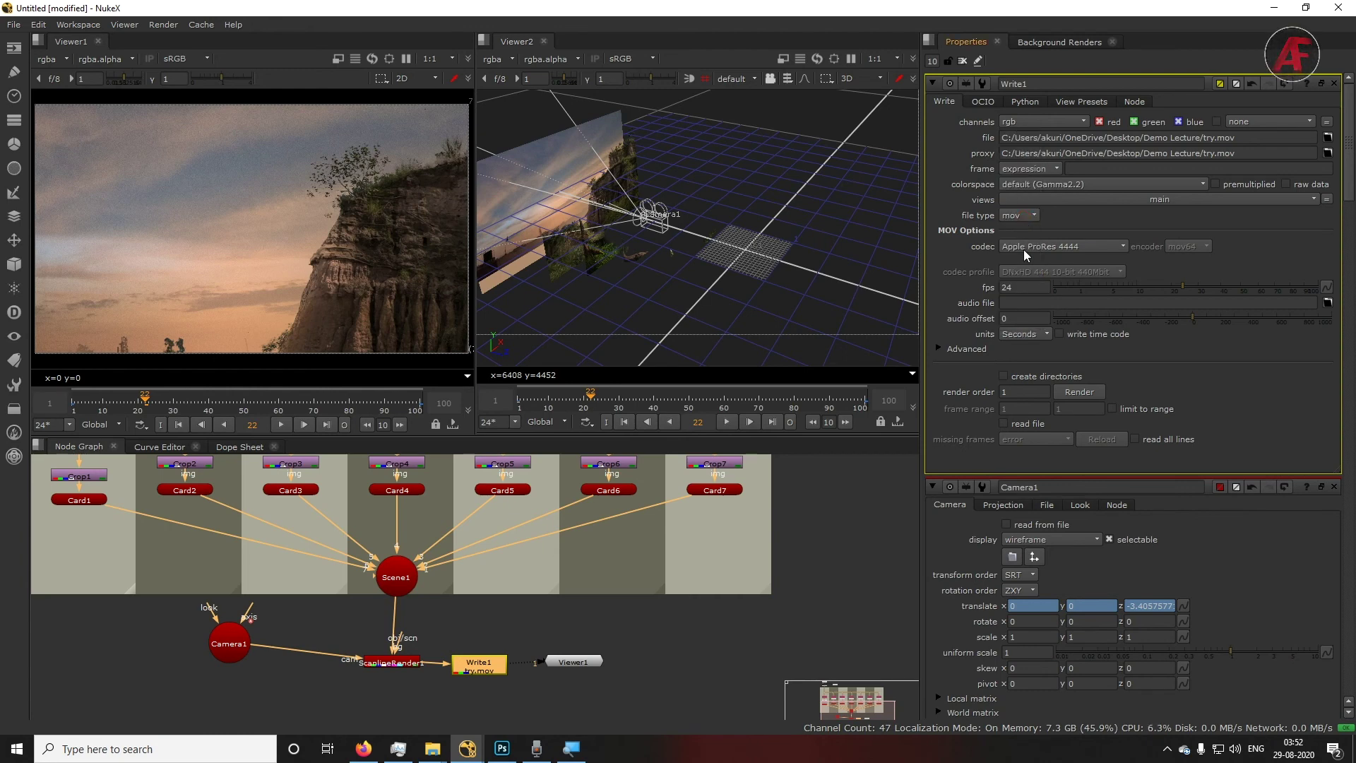
left_click(1024, 249)
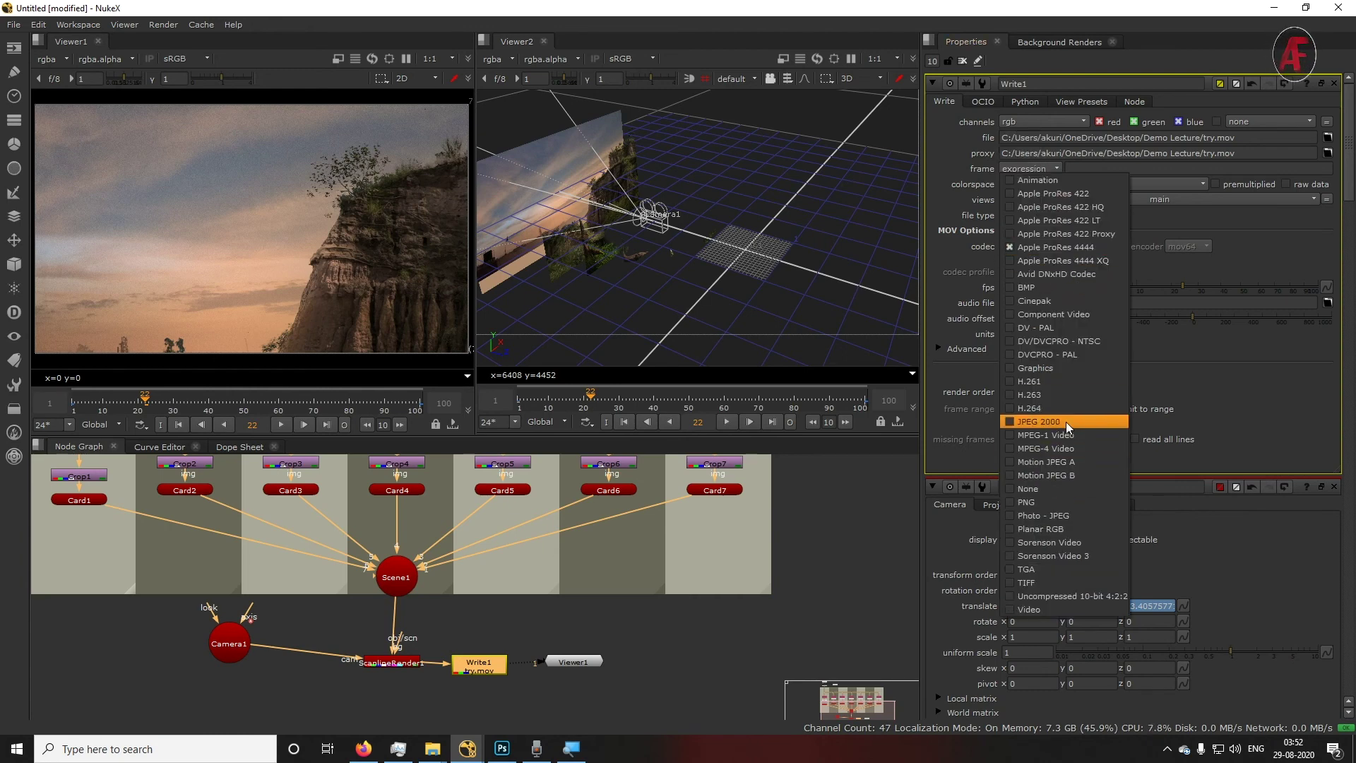
left_click(1035, 408)
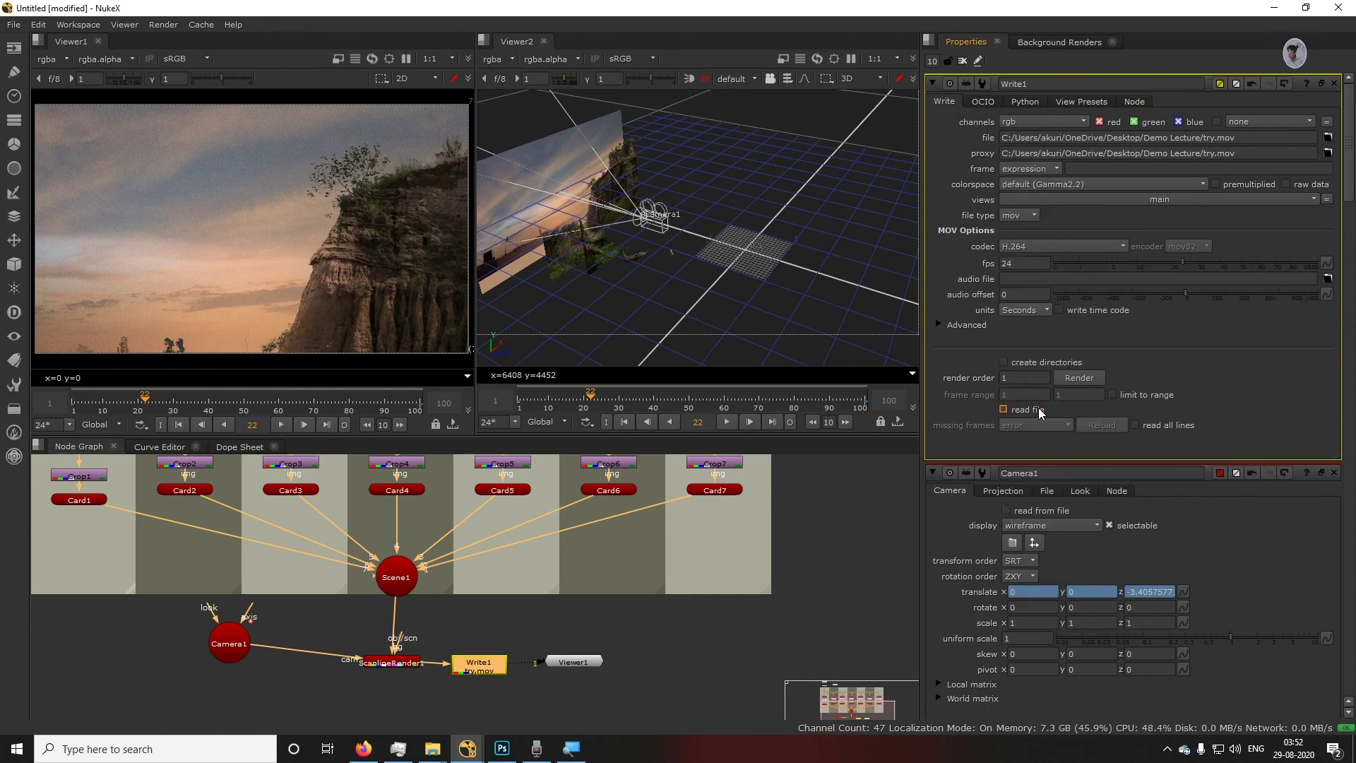
Start rendering Write1 over the frame range 1-100
left_click(1079, 378)
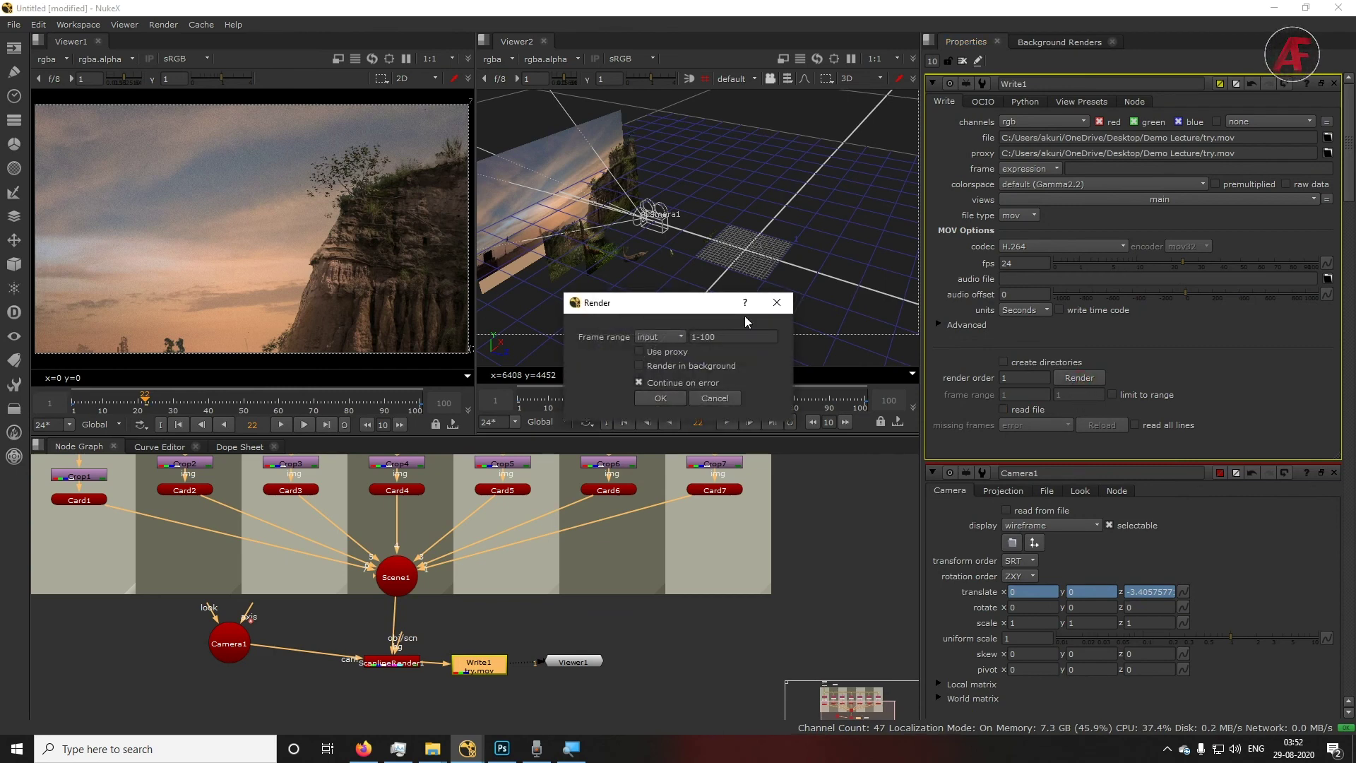
left_click_drag(681, 313, 581, 226)
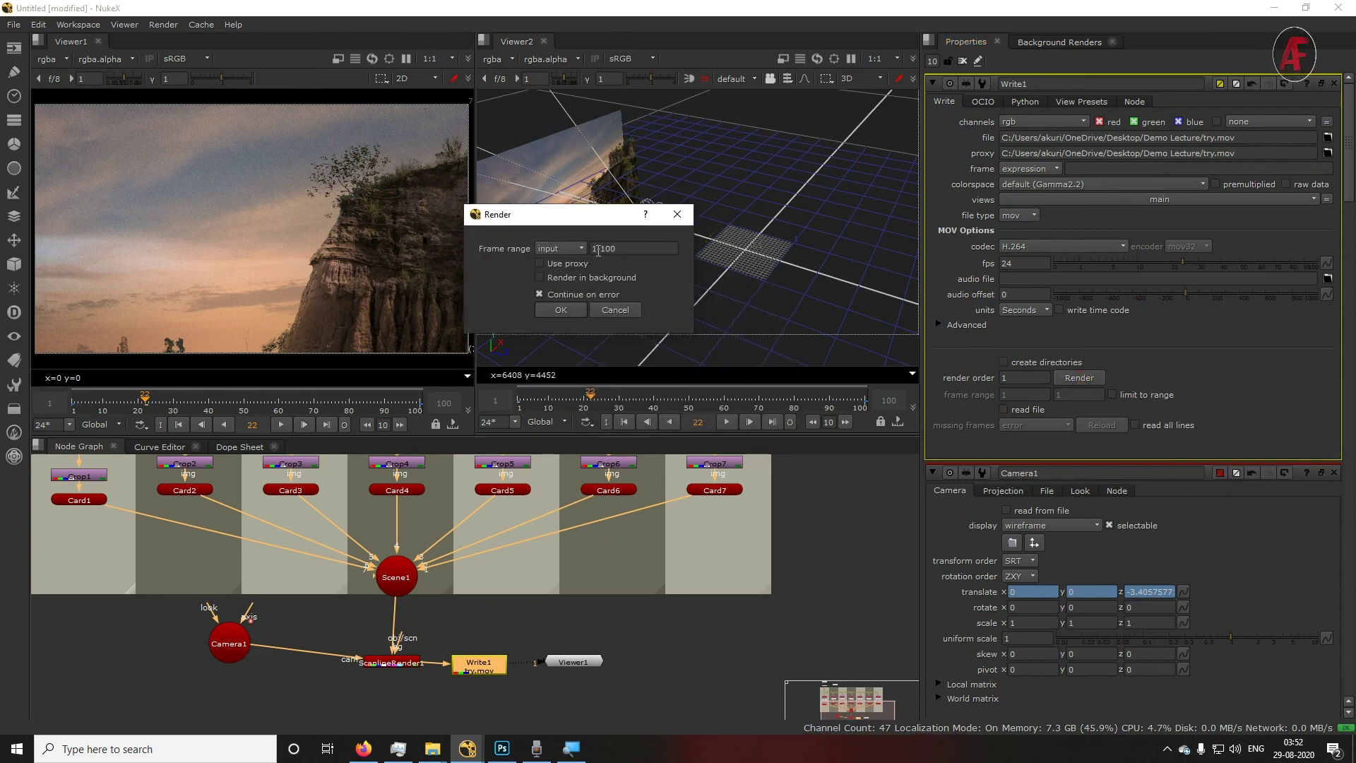
left_click(561, 310)
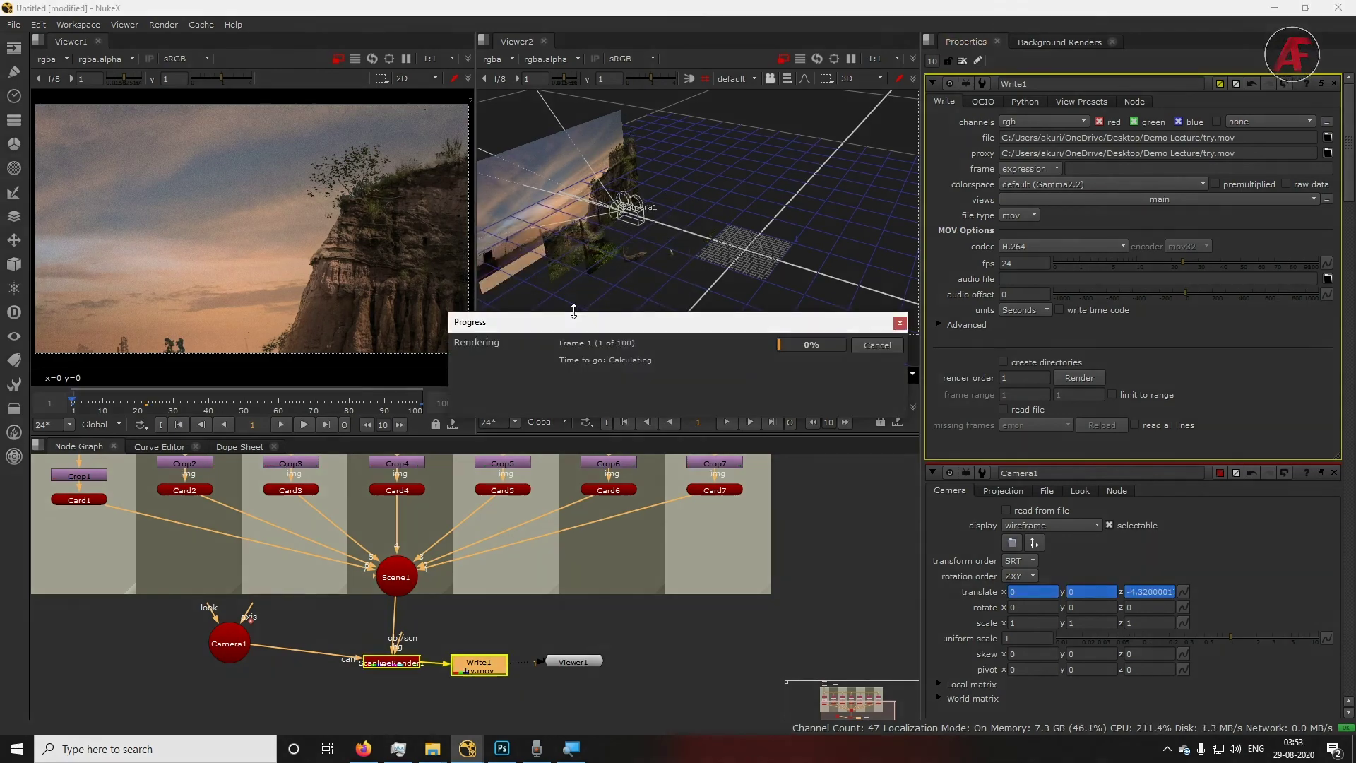